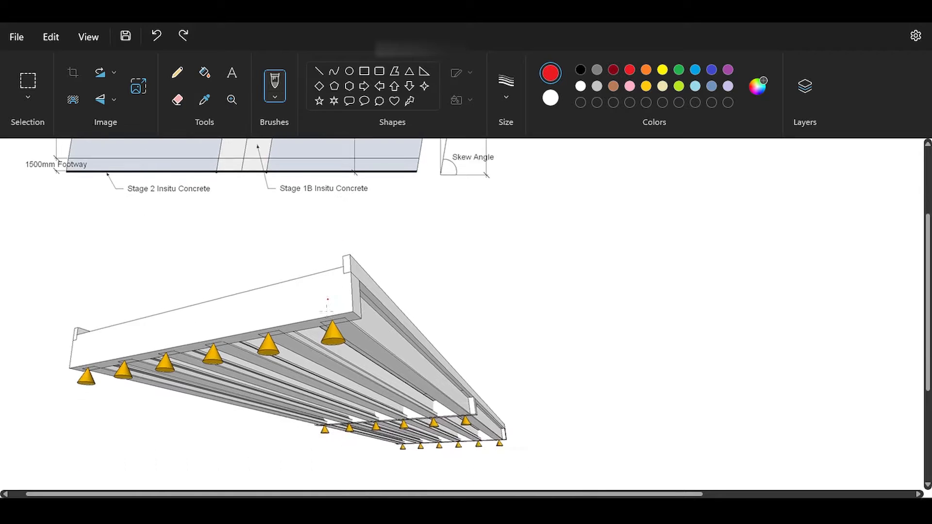
Try marking the beam lines on the 3D view of the bridge deck with red strokes, and undo them.
left_click_drag(316, 318, 323, 336)
left_click_drag(417, 386, 446, 401)
left_click_drag(331, 301, 409, 352)
left_click_drag(293, 307, 377, 373)
left_click_drag(261, 313, 313, 350)
left_click_drag(223, 305, 286, 344)
left_click_drag(136, 323, 340, 373)
left_click_drag(353, 288, 475, 343)
left_click_drag(497, 374, 540, 402)
key("ctrl+z")
key("ctrl+z")
key("ctrl+z")
key("ctrl+z")
key("ctrl+z")
key("ctrl+z")
key("ctrl+z")
key("ctrl+z")
key("ctrl+z")
key("ctrl+z")
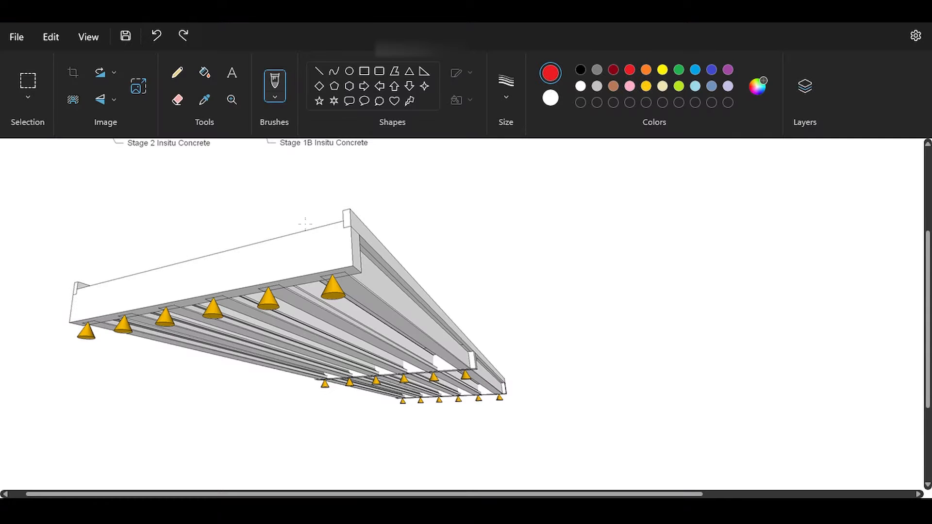
Try drawing a red beam line across the plan's first span and a beam section on the 3D view, and undo them.
scroll(305, 228, "down", 3)
scroll(304, 228, "up", 6)
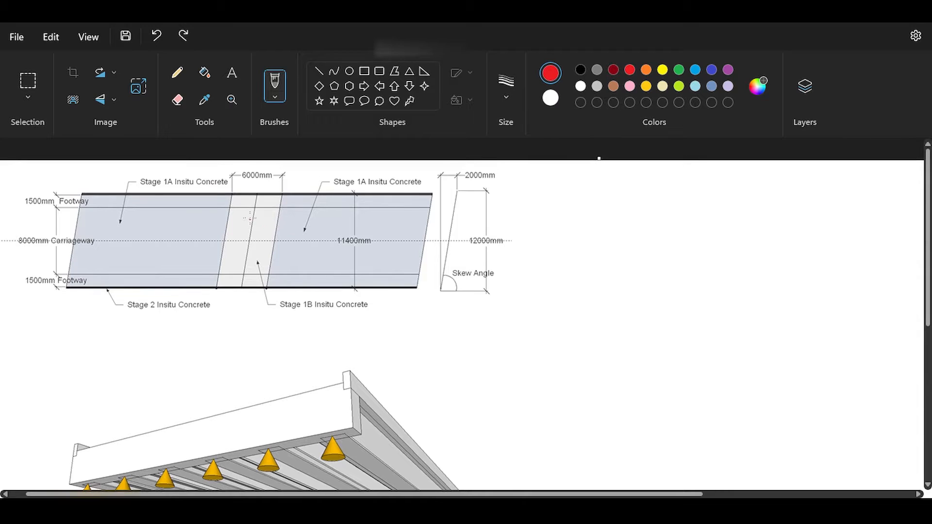
left_click_drag(76, 227, 253, 224)
scroll(195, 235, "down", 1)
mouse_move(142, 408)
left_mouse_down()
mouse_move(130, 398)
mouse_move(123, 421)
mouse_move(153, 396)
mouse_move(155, 380)
mouse_move(112, 384)
mouse_move(130, 396)
left_mouse_up()
mouse_move(121, 432)
left_mouse_down()
mouse_move(121, 456)
mouse_move(174, 445)
left_mouse_up()
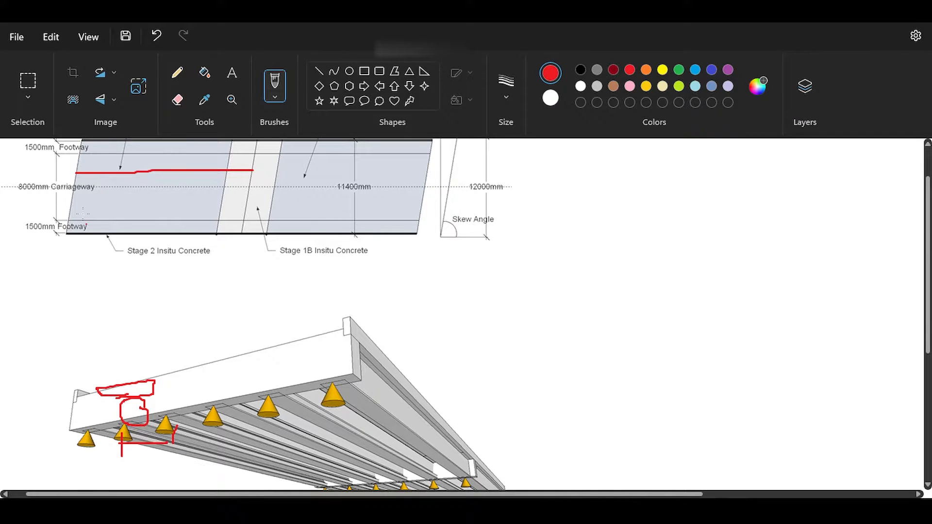
scroll(161, 194, "up", 2)
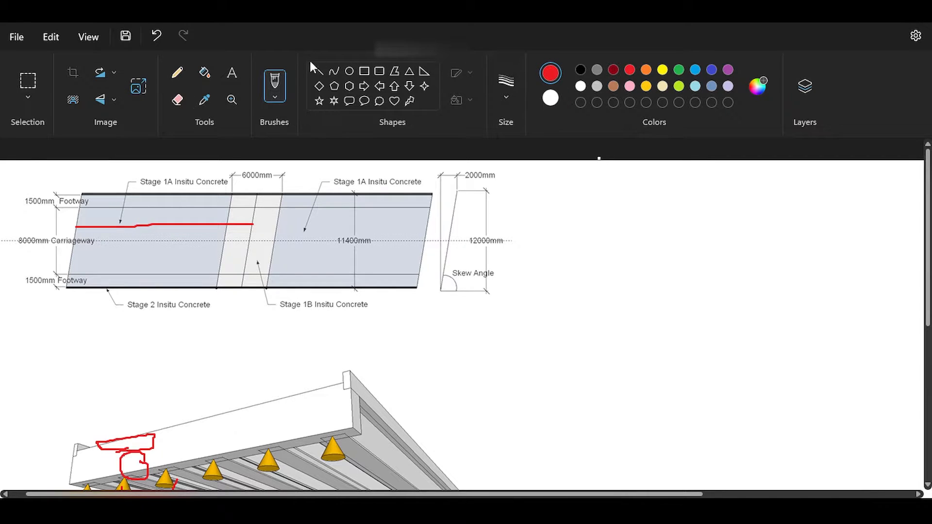
key("ctrl+z")
key("ctrl+z")
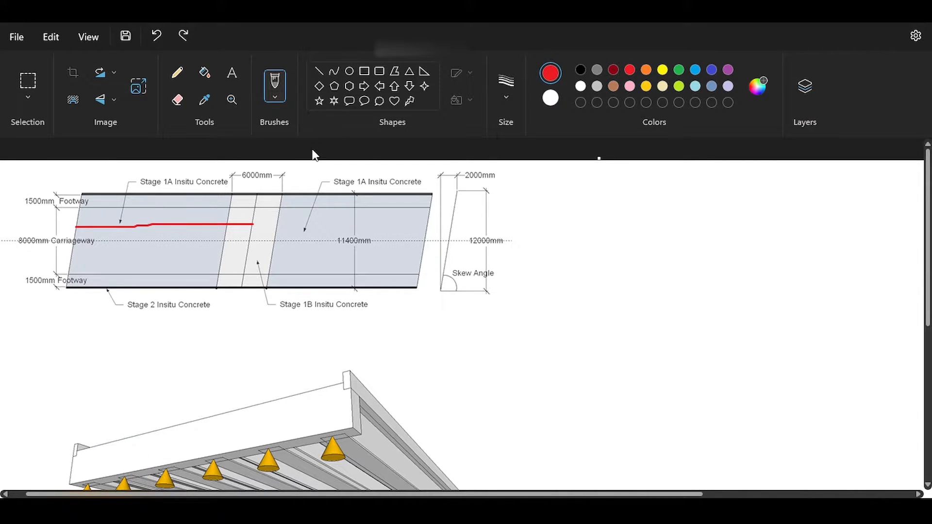
key("ctrl+z")
Draw a red beam line along the plan's first span and extend it in orange to the pier centreline.
left_click_drag(77, 229, 228, 224)
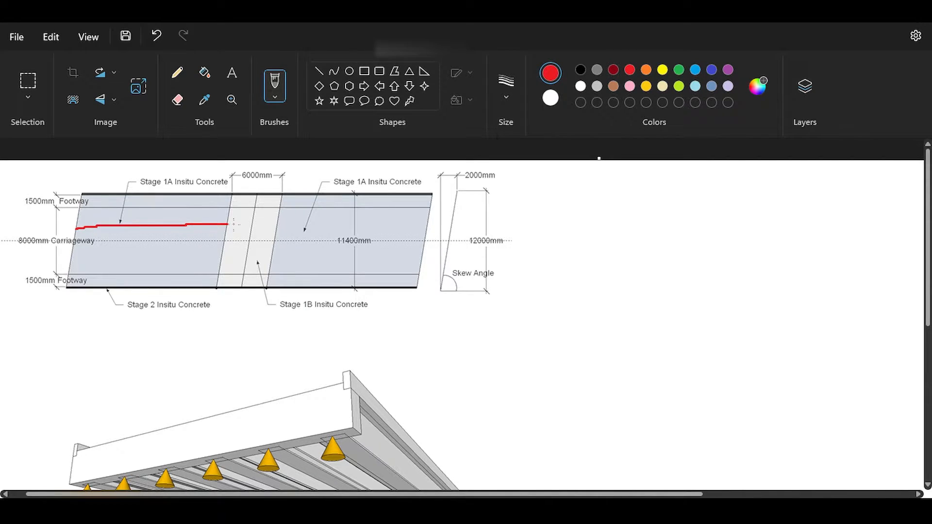
left_click(646, 69)
left_click_drag(230, 224, 245, 224)
Outline the slab strip around the red beam line in light blue and circle 1A in the Stage 1A label.
left_click(696, 69)
mouse_move(78, 216)
left_mouse_down()
mouse_move(230, 217)
mouse_move(228, 230)
mouse_move(190, 231)
mouse_move(75, 230)
mouse_move(76, 218)
left_mouse_up()
left_click_drag(180, 175, 181, 192)
Underline the 6000mm dimension in red, and mark the orange segment's slab strip and the 1B label in indigo.
left_click(629, 69)
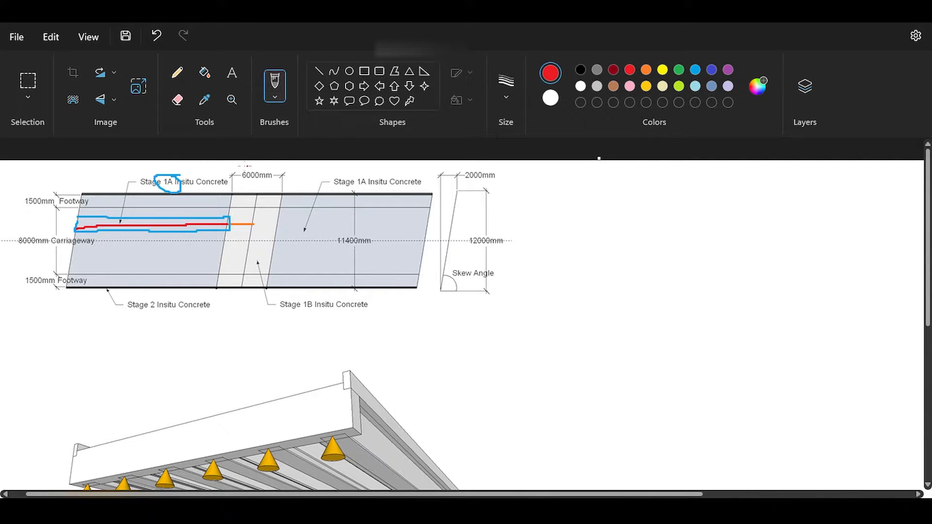
left_click_drag(242, 183, 262, 185)
left_click(712, 69)
mouse_move(227, 215)
left_mouse_down()
mouse_move(254, 227)
mouse_move(230, 219)
left_mouse_up()
left_click_drag(309, 295, 301, 294)
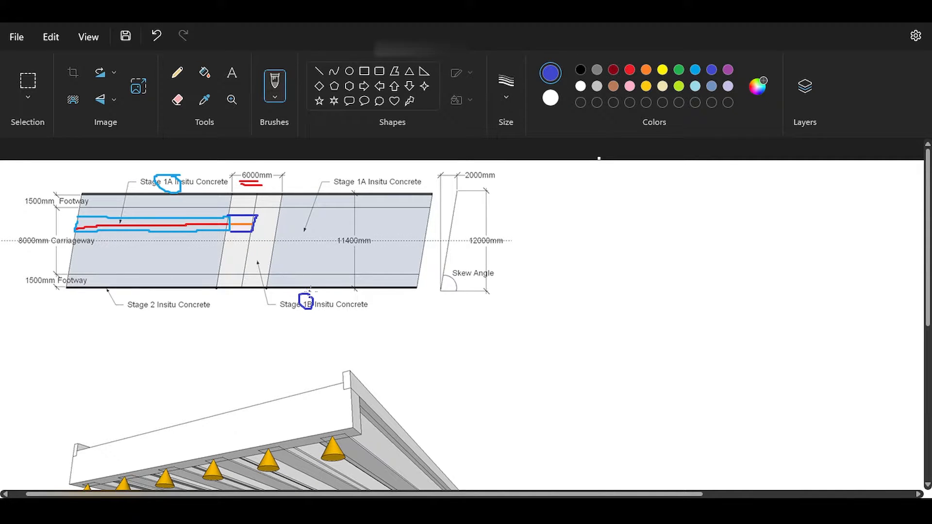
Draw straight purple lines along both long edges of the deck plan to mark the Stage 2 insitu concrete.
left_click(728, 70)
left_click(318, 71)
mouse_move(66, 286)
left_mouse_down()
mouse_move(442, 287)
mouse_move(420, 288)
left_mouse_up()
left_click(225, 332)
left_click_drag(80, 193, 435, 194)
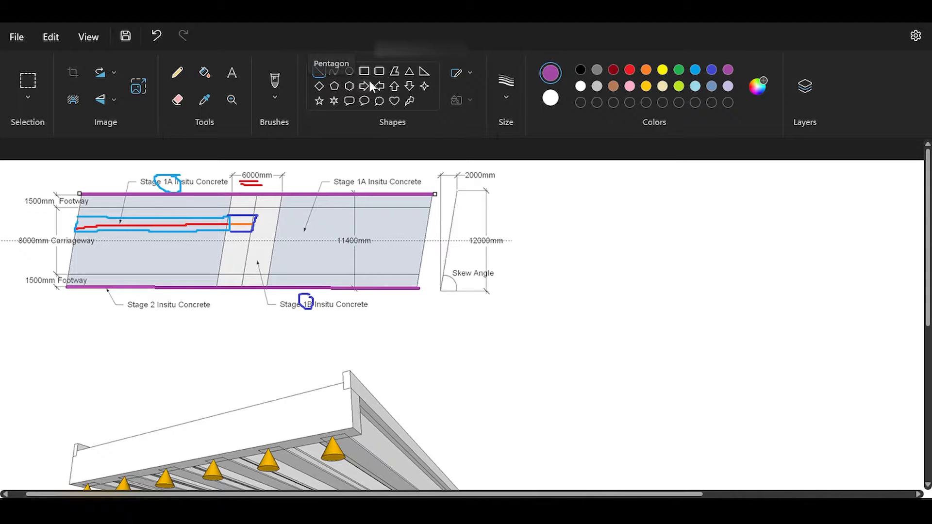
Try marking spots on the beam strip, pier zone and deck edge with purple brush strokes, undoing each one.
left_click(276, 82)
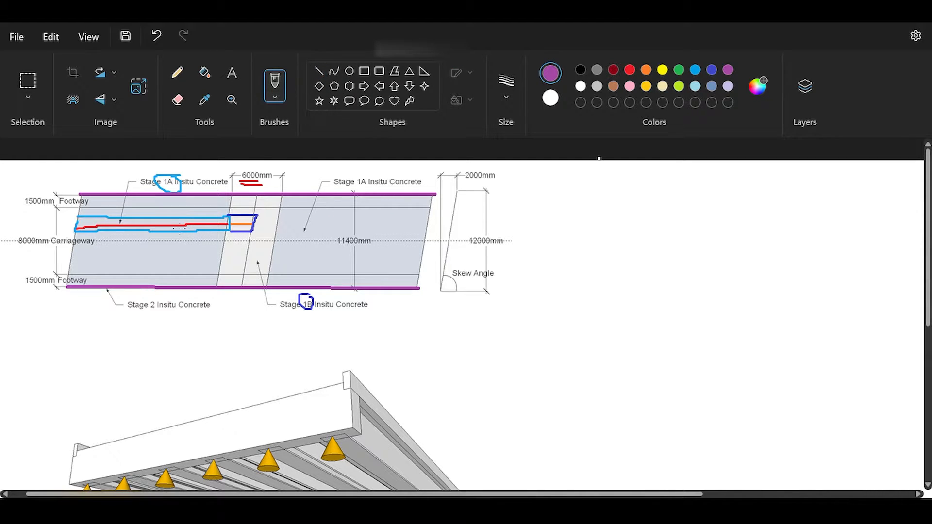
mouse_move(178, 226)
left_mouse_down()
mouse_move(187, 226)
mouse_move(177, 224)
left_mouse_up()
key("ctrl+z")
mouse_move(171, 211)
left_mouse_down()
mouse_move(148, 216)
mouse_move(174, 228)
mouse_move(173, 213)
left_mouse_up()
key("ctrl+z")
mouse_move(247, 209)
left_mouse_down()
mouse_move(234, 238)
mouse_move(252, 218)
left_mouse_up()
key("ctrl+z")
left_click_drag(53, 194, 405, 199)
key("ctrl+z")
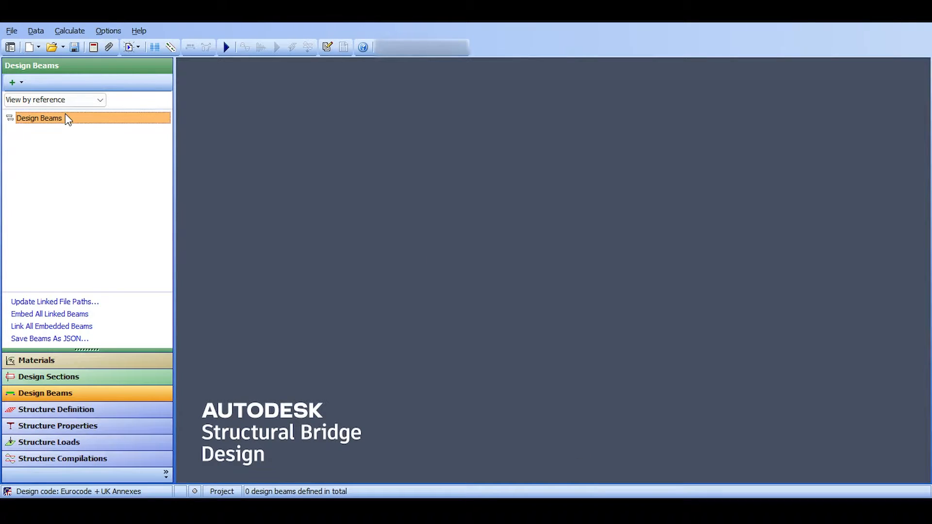
In Autodesk Structural Bridge Design, add a new pre-tensioned prestressed design beam and enter a beam length of 21 m.
right_click(67, 120)
mouse_move(99, 123)
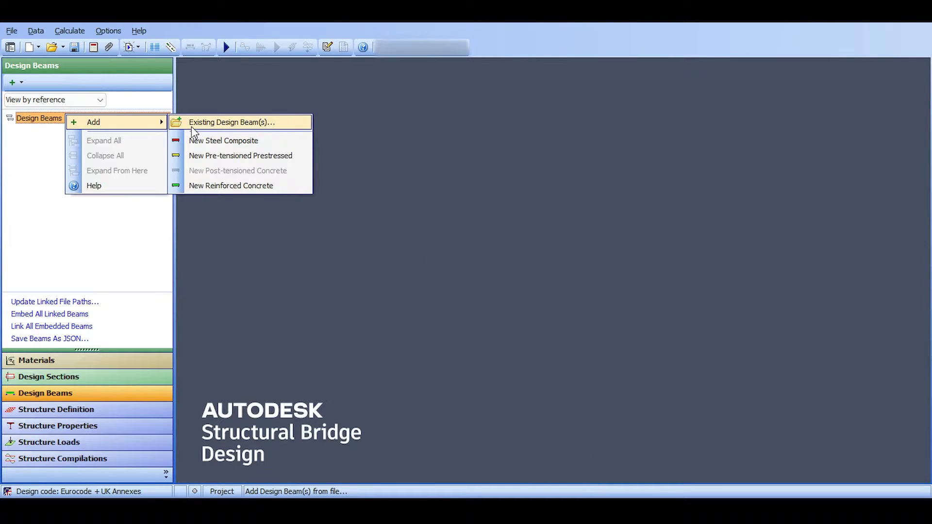
left_click(201, 156)
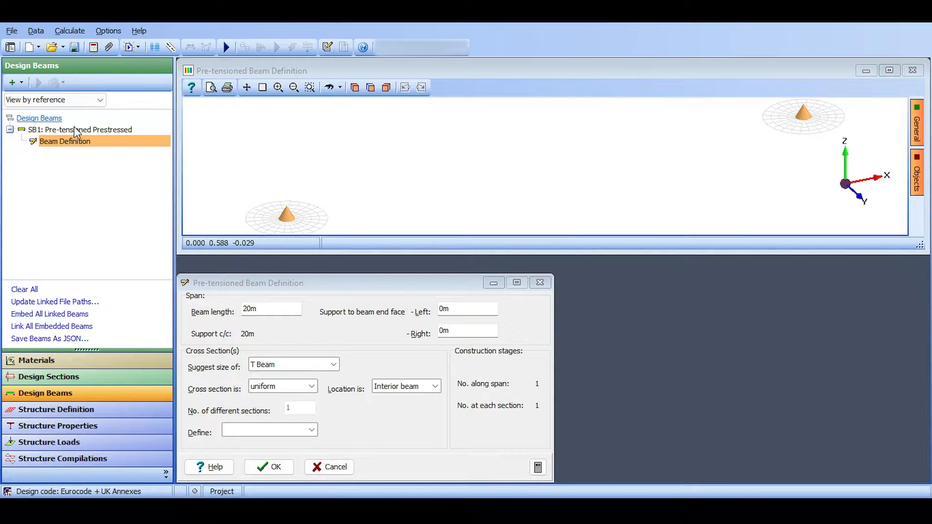
left_click(262, 309)
type("21")
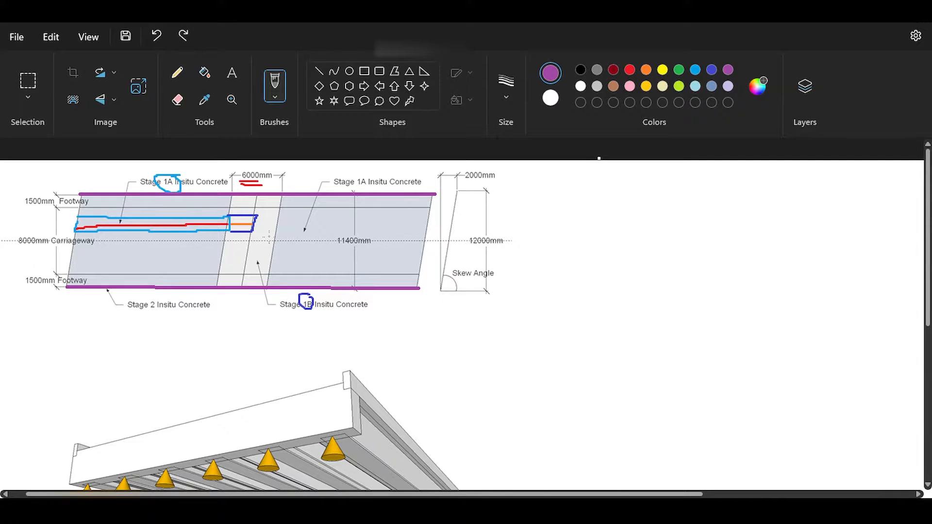
In Paint, try marking a support and a beam line in purple on the 3D deck view, and undo both strokes.
scroll(252, 312, "down", 5)
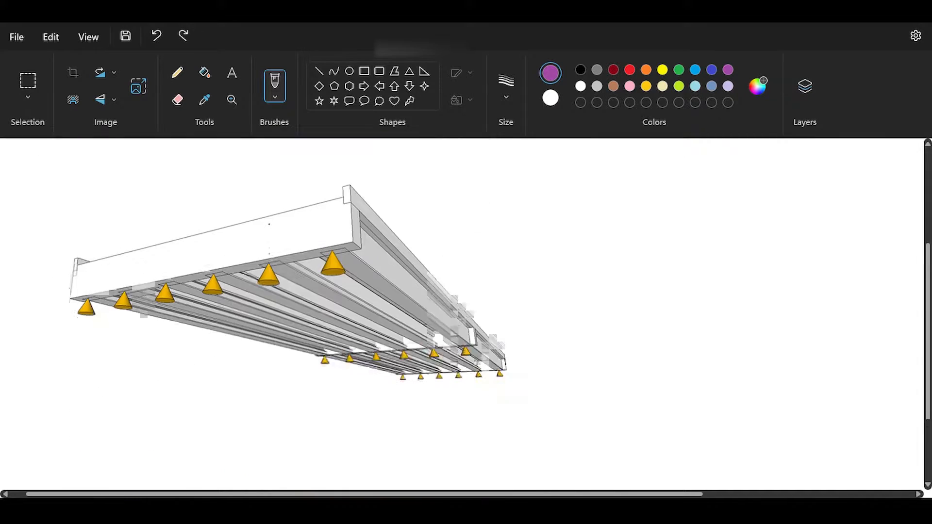
scroll(268, 256, "up", 5)
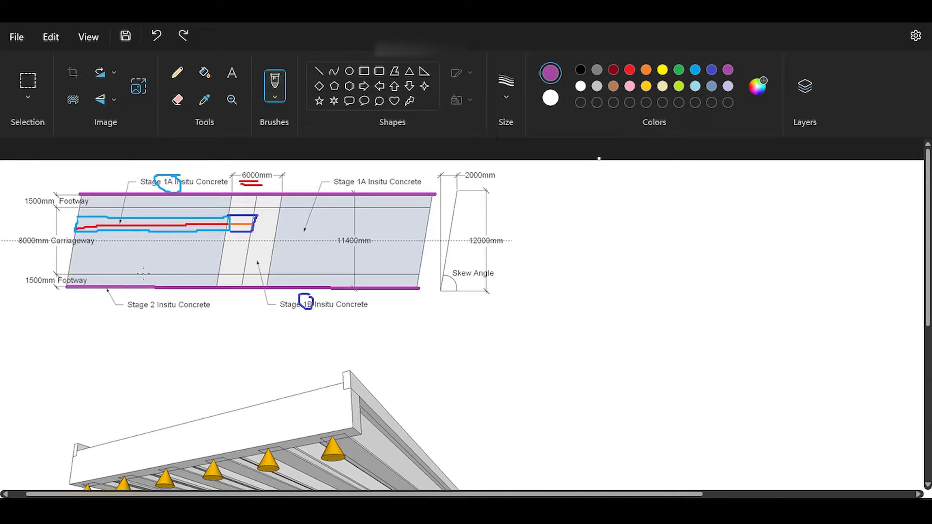
scroll(244, 326, "down", 5)
left_click_drag(328, 295, 339, 357)
mouse_move(330, 313)
left_mouse_down()
mouse_move(483, 388)
mouse_move(477, 401)
left_mouse_up()
key("ctrl+z")
key("ctrl+z")
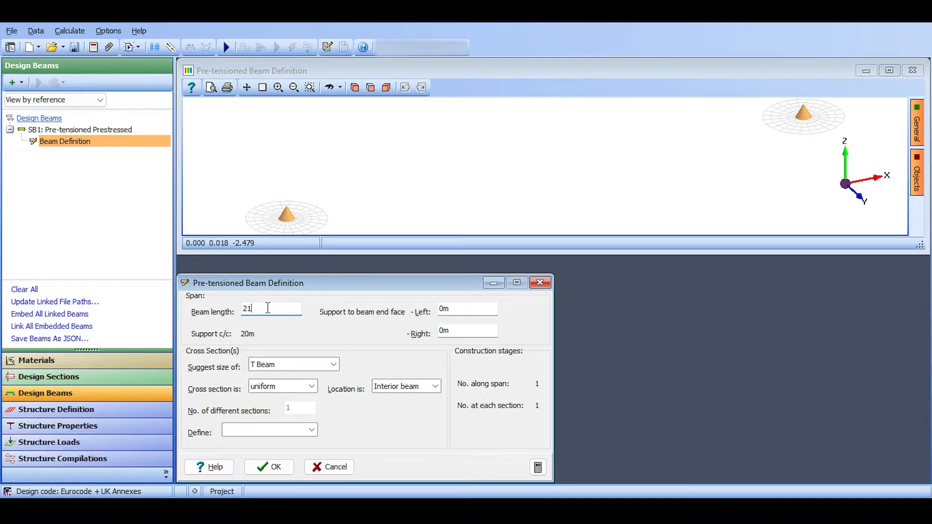
In Autodesk Structural Bridge Design, re-enter the beam length as 21 m and apply it.
left_click(254, 309)
key("BackSpace")
key("BackSpace")
type("1")
key("Tab")
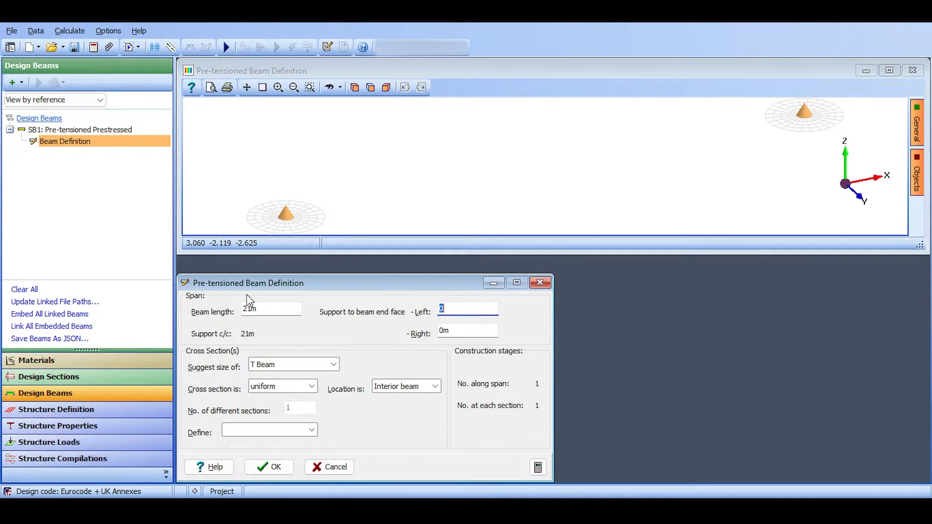
left_click(333, 364)
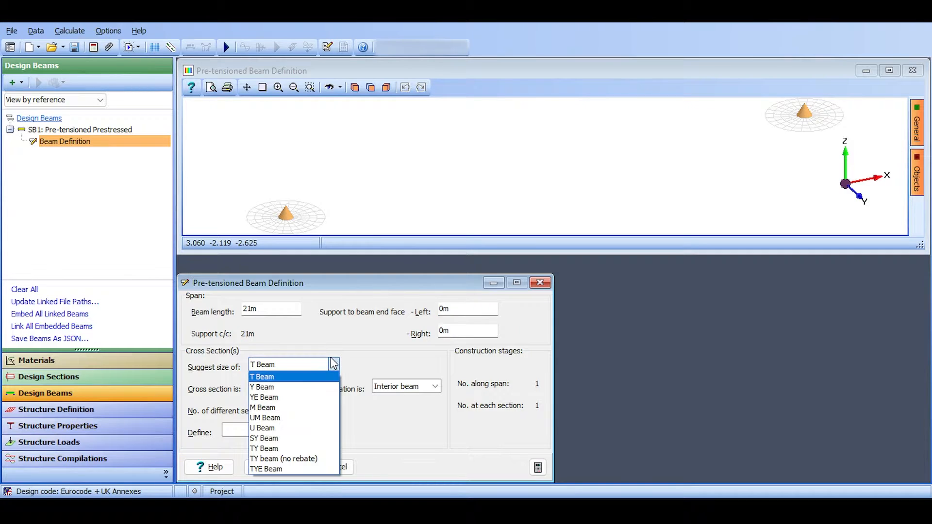
left_click(281, 387)
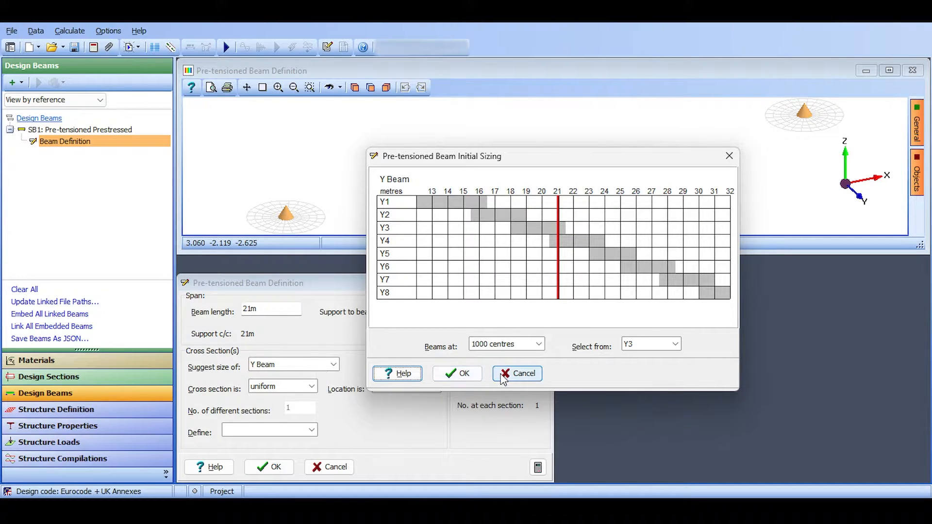
left_click(518, 373)
Open the initial sizing for a Y Beam cross section and check the section sizes offered.
left_click(334, 365)
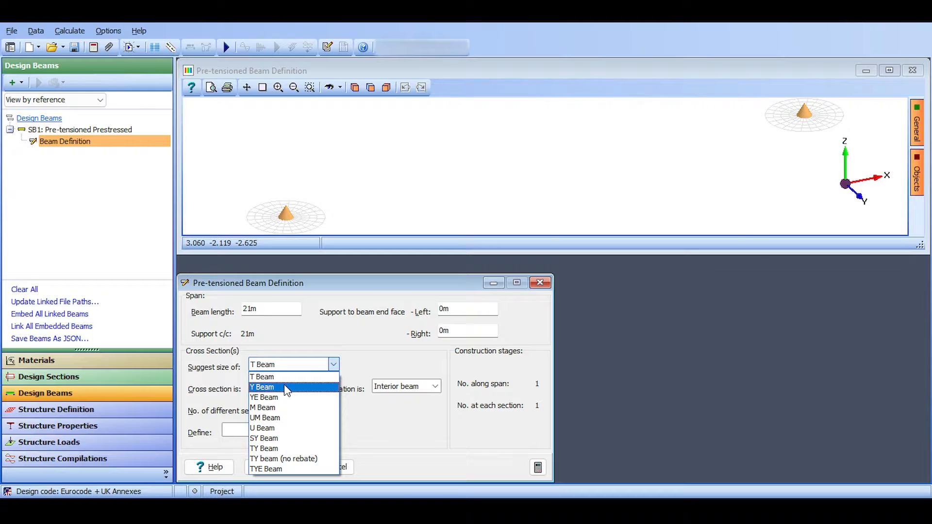
left_click(290, 388)
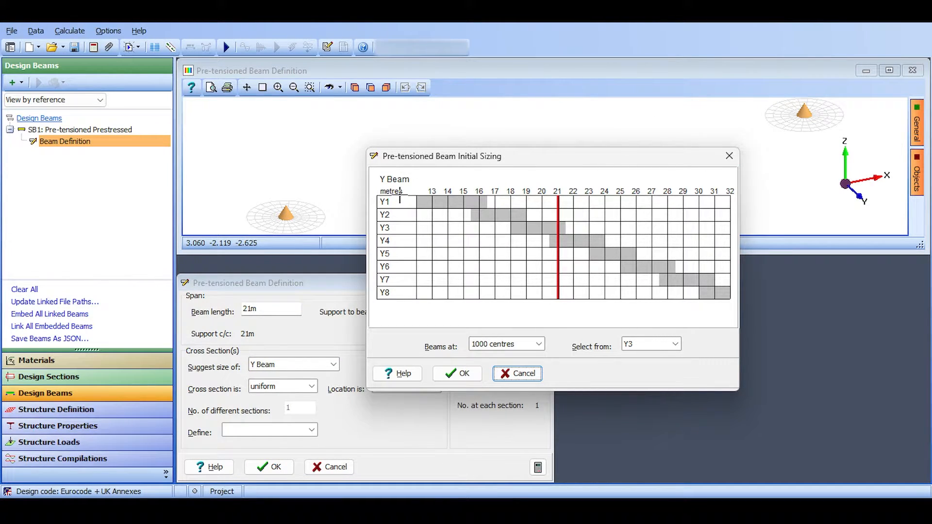
left_click(675, 344)
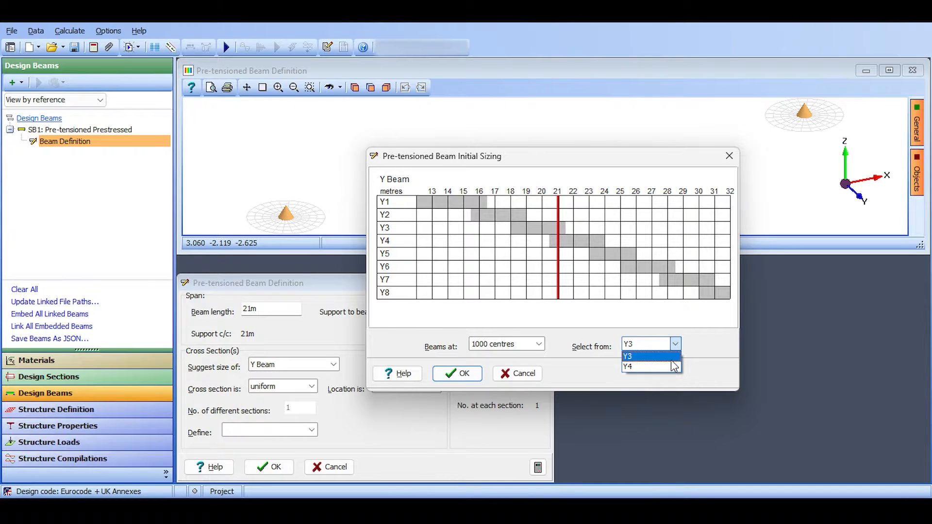
left_click(683, 343)
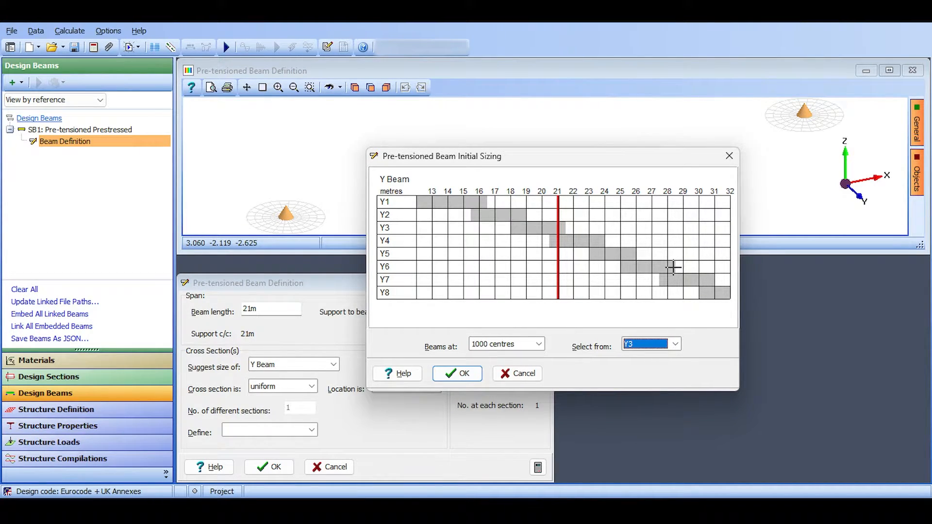
Try a beam spacing of 2000 centres in the sizing chart and return it to 1000 centres.
left_click(539, 345)
left_click(539, 344)
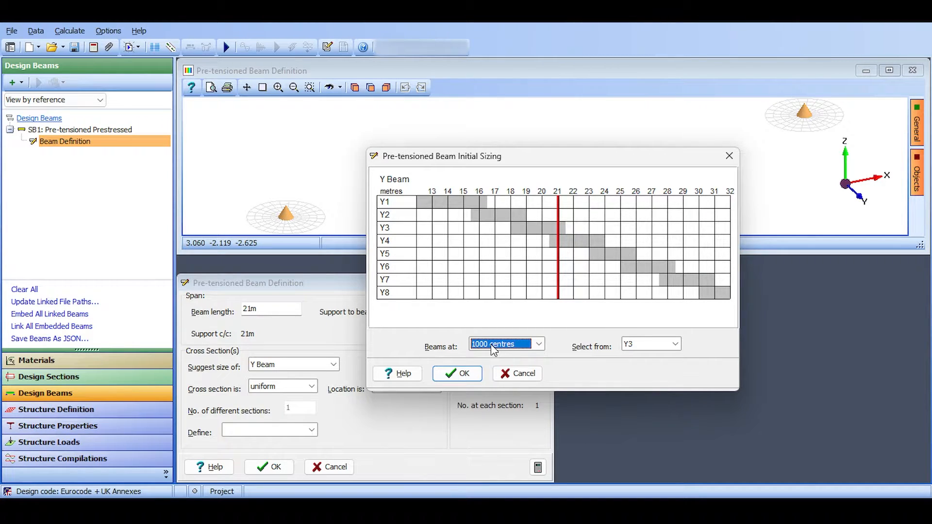
left_click(491, 344)
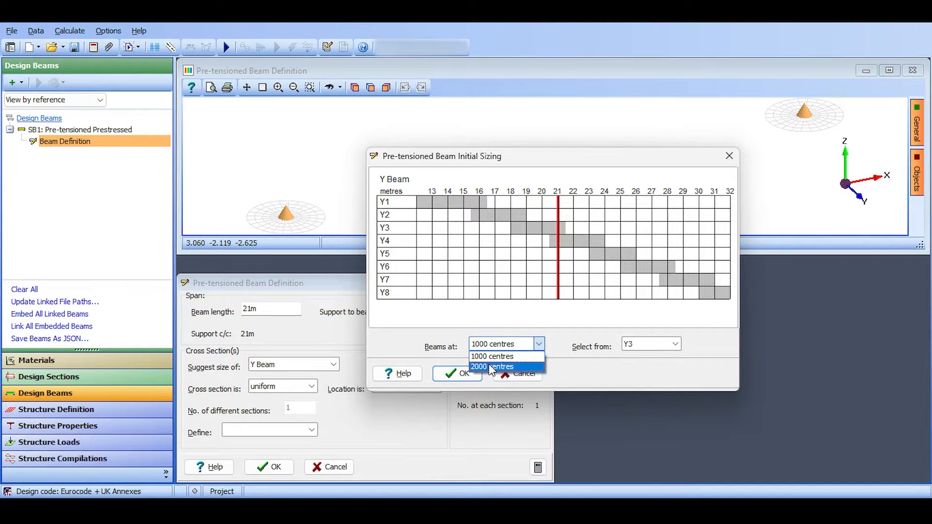
left_click(491, 365)
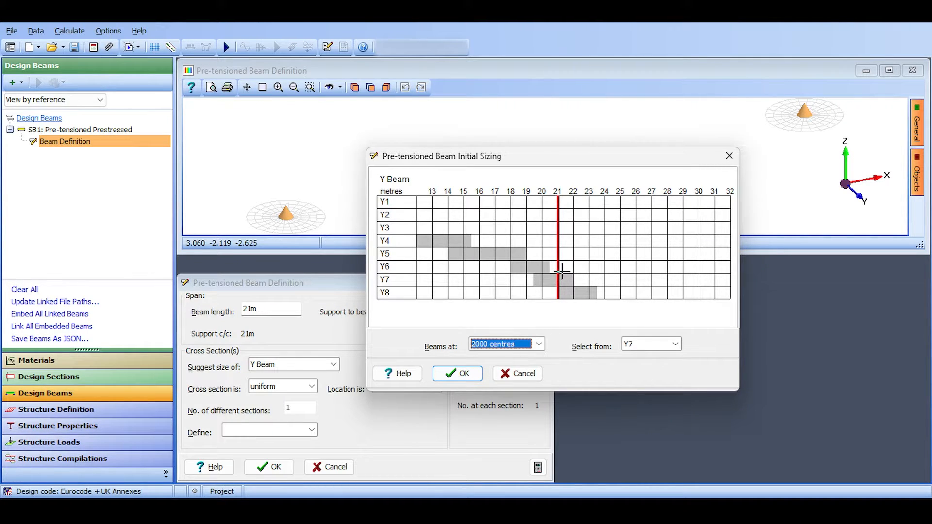
left_click(512, 344)
left_click(512, 355)
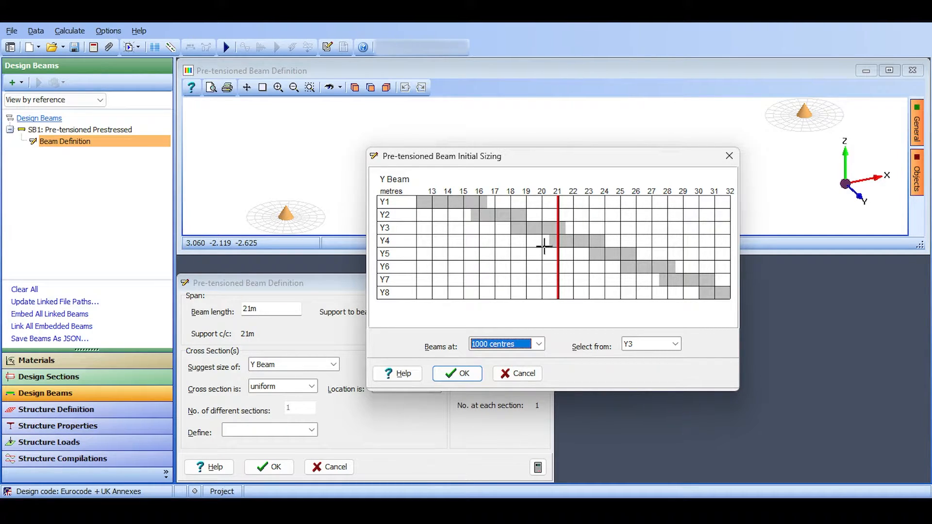
Size the Y Beam for 2000 centres, select section Y7 and apply it to the beam.
left_click(511, 344)
left_click(504, 359)
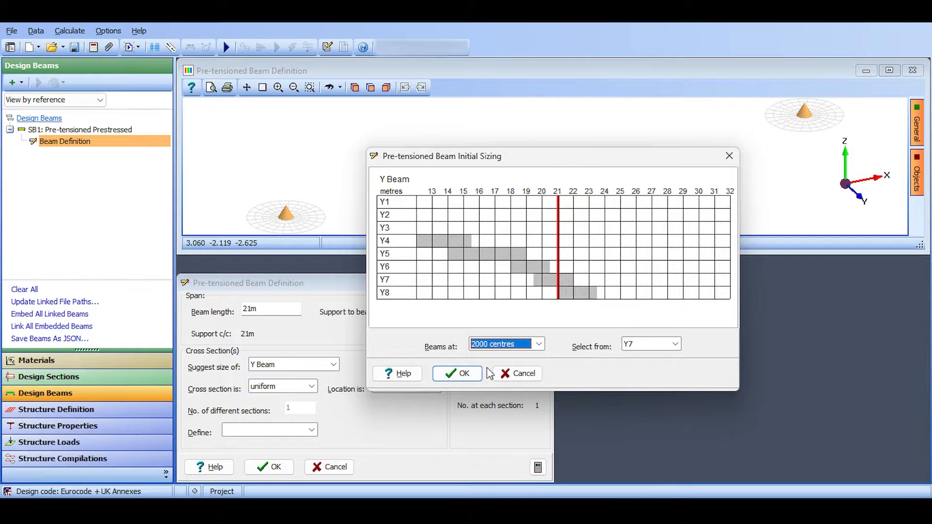
left_click(639, 344)
left_click(640, 357)
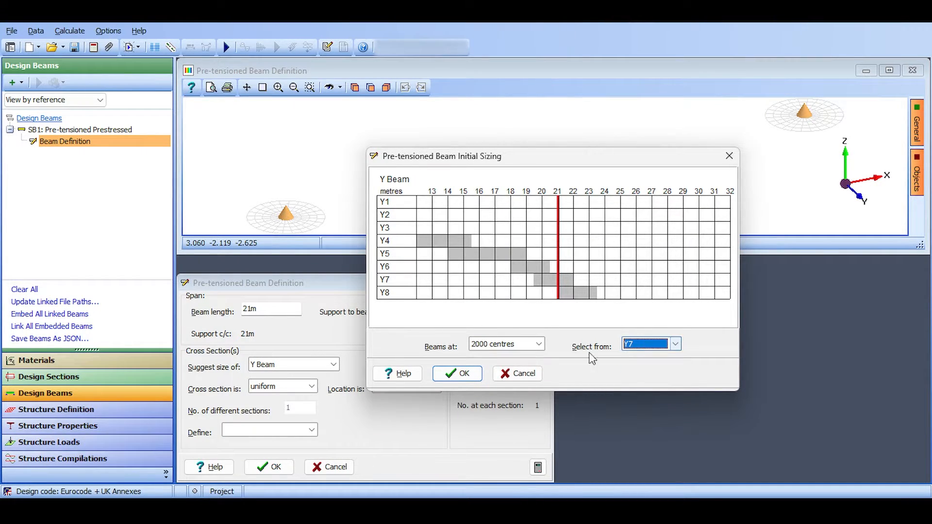
left_click(458, 373)
mouse_move(429, 145)
left_mouse_down()
mouse_move(406, 183)
mouse_move(412, 139)
mouse_move(386, 157)
mouse_move(387, 148)
mouse_move(442, 137)
mouse_move(393, 92)
mouse_move(423, 144)
left_mouse_up()
scroll(421, 179, "down", 3)
scroll(449, 161, "up", 2)
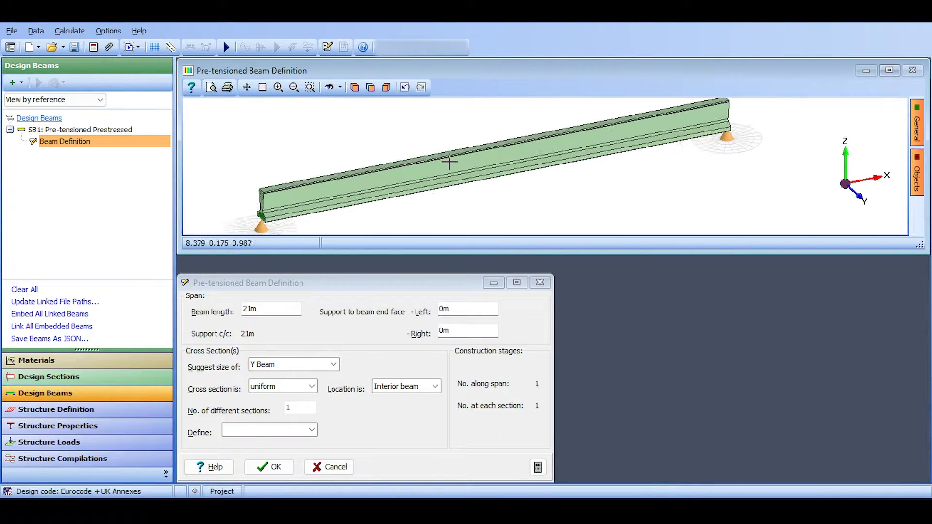
scroll(451, 162, "down", 7)
scroll(451, 162, "up", 5)
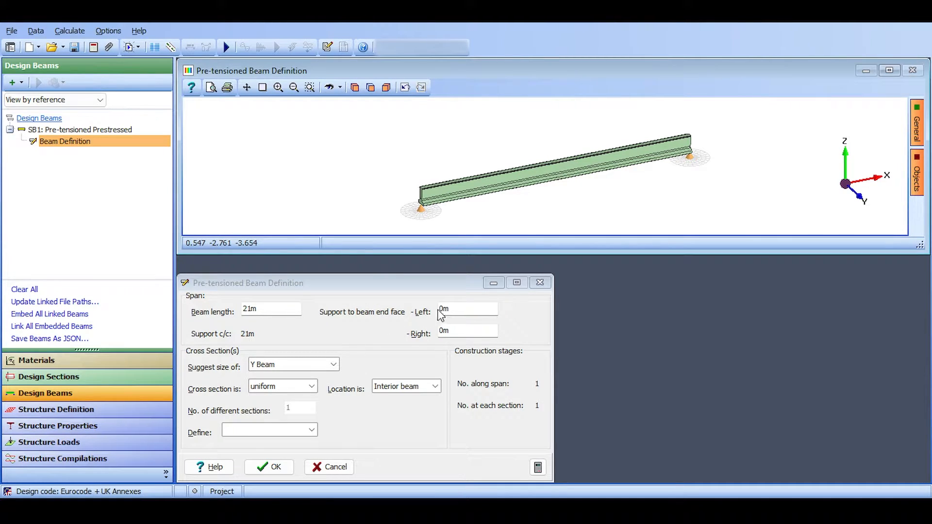
Try a left support to beam end face distance of 2 m.
left_click(454, 308)
double_click(454, 309)
type("2")
key("Tab")
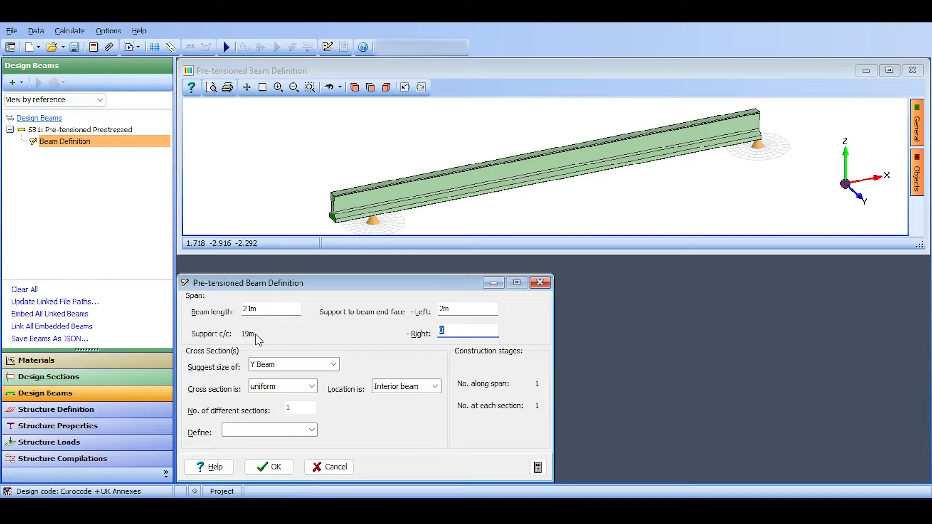
Set the left support to beam end face distance to -5 m.
left_click(246, 309)
left_click(440, 311)
type("2")
double_click(444, 308)
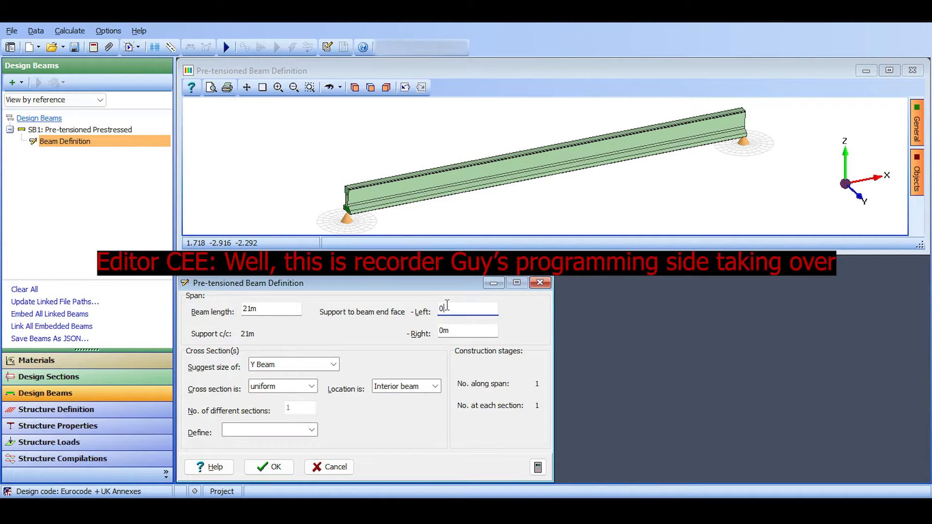
type("-5")
key("Tab")
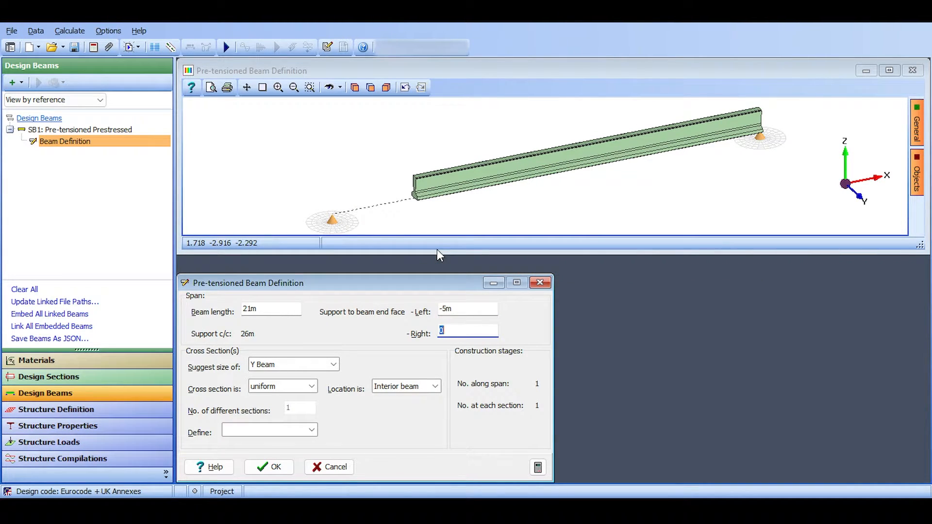
Set the left support to beam end face distance to 0 m.
left_click(454, 313)
type("0")
key("Tab")
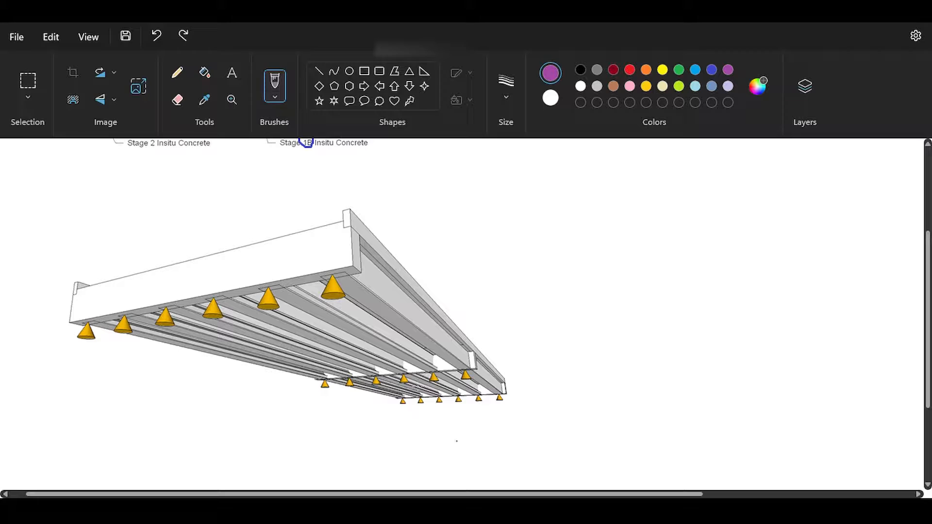
Switch to the bridge sketch in Paint, undo the most recent markups, redo one and choose red as the brush colour.
scroll(466, 315, "up", 3)
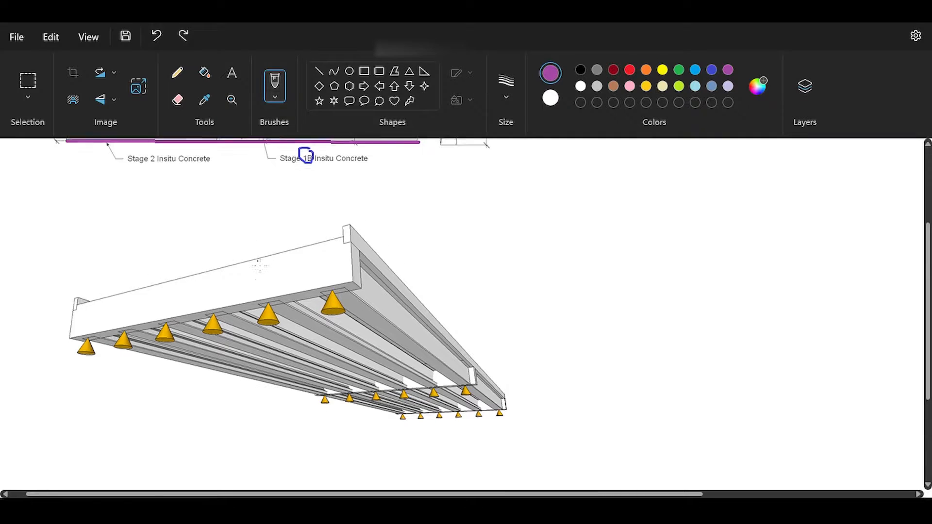
left_click(157, 43)
left_click(157, 43)
left_click(183, 41)
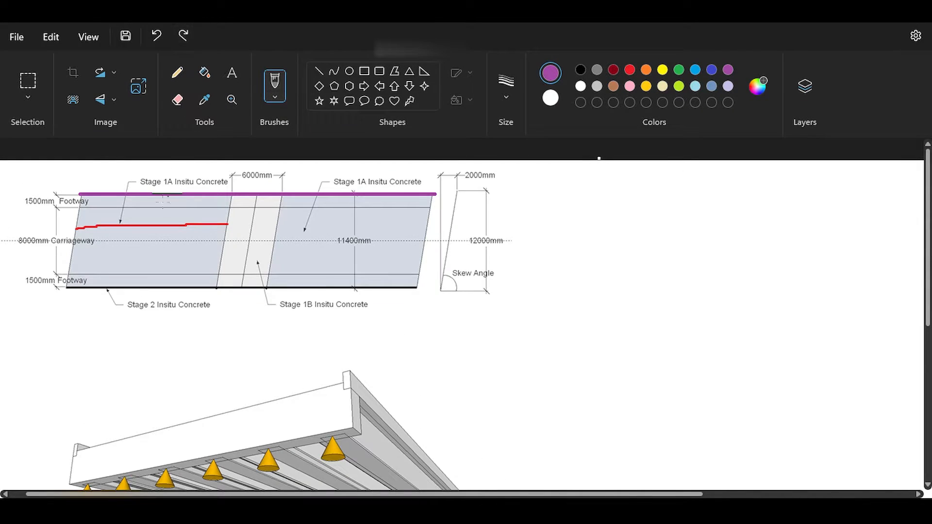
left_click(629, 69)
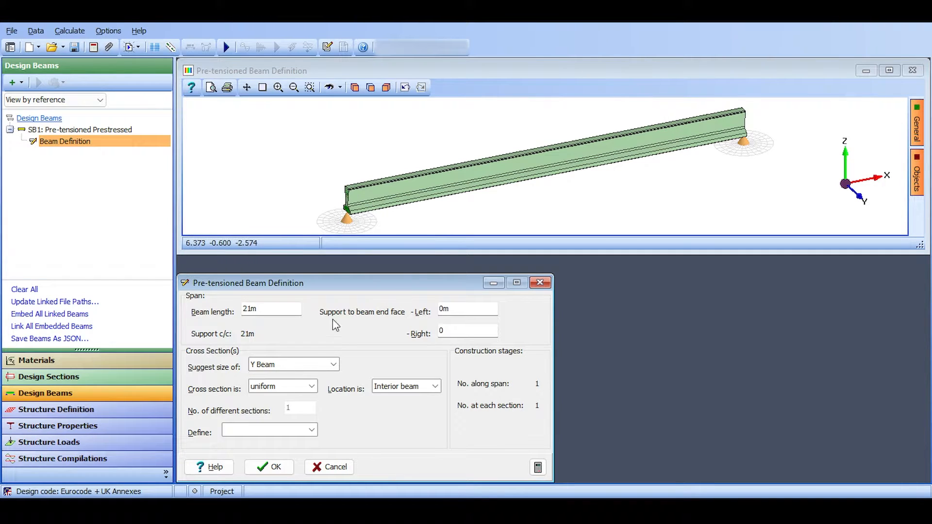
Switch to Autodesk Structural Bridge Design and set the beam's cross section to varying.
left_click(264, 389)
left_click(266, 404)
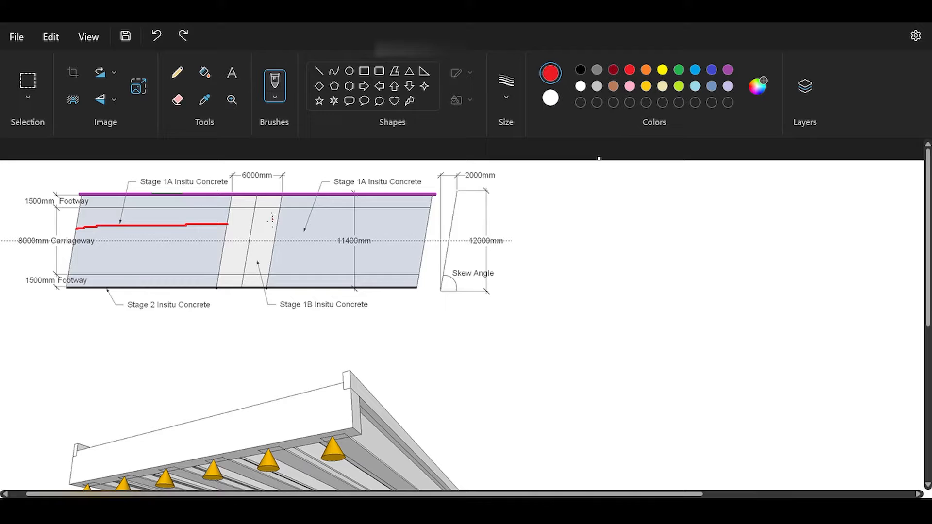
Switch to Paint, extend the red beam line with a short orange line into the Stage 1B zone and return the brush to red.
scroll(467, 316, "down", 1)
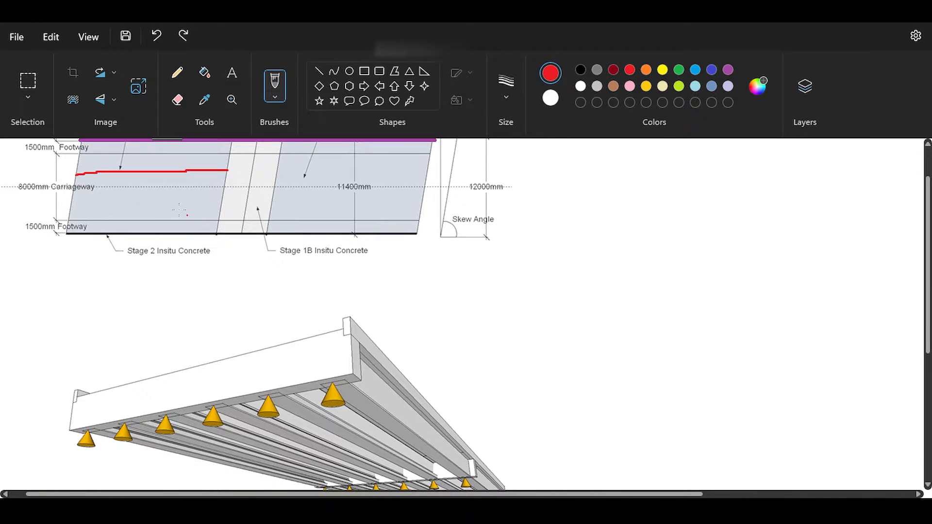
scroll(179, 210, "up", 1)
left_click(646, 69)
mouse_move(223, 225)
left_mouse_down()
mouse_move(259, 228)
mouse_move(239, 225)
left_mouse_up()
key("ctrl+z")
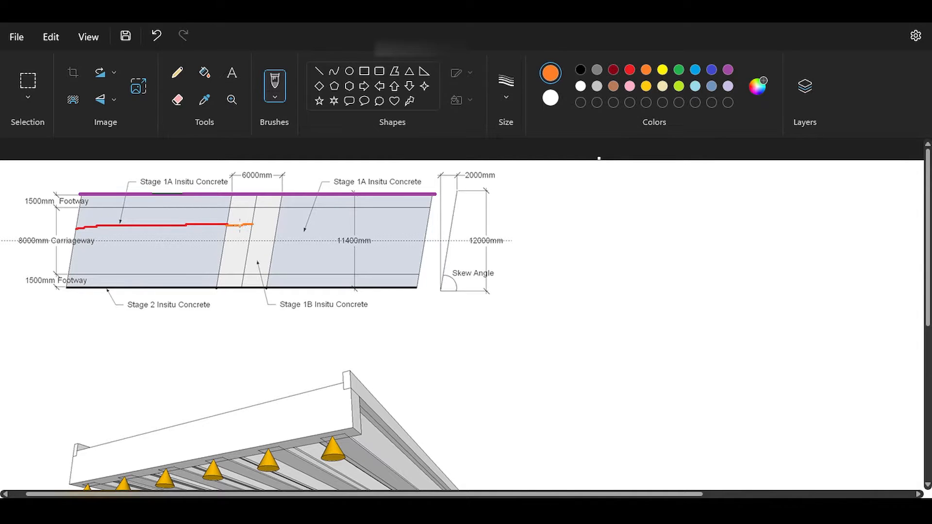
left_click(630, 70)
left_click_drag(161, 218, 198, 194)
key("ctrl+z")
mouse_move(549, 308)
left_mouse_down()
mouse_move(547, 337)
mouse_move(567, 386)
mouse_move(547, 305)
mouse_move(563, 301)
mouse_move(488, 306)
mouse_move(486, 288)
mouse_move(571, 279)
left_mouse_up()
mouse_move(509, 336)
left_mouse_down()
mouse_move(326, 358)
mouse_move(186, 233)
mouse_move(209, 252)
left_mouse_up()
mouse_move(322, 354)
left_mouse_down()
mouse_move(281, 319)
mouse_move(242, 243)
mouse_move(254, 249)
left_mouse_up()
key("ctrl+z")
key("ctrl+z")
key("ctrl+z")
key("ctrl+z")
mouse_move(160, 346)
left_mouse_down()
mouse_move(147, 334)
mouse_move(258, 356)
mouse_move(182, 339)
mouse_move(165, 351)
left_mouse_up()
key("ctrl+z")
Sketch a red beam and slab cross section below the deck plan, with arrows to the red and orange beam lines.
mouse_move(140, 321)
left_mouse_down()
mouse_move(181, 317)
mouse_move(145, 318)
mouse_move(176, 345)
mouse_move(147, 389)
mouse_move(220, 375)
mouse_move(193, 343)
left_mouse_up()
mouse_move(182, 311)
left_mouse_down()
mouse_move(159, 227)
mouse_move(166, 235)
left_mouse_up()
mouse_move(238, 312)
left_mouse_down()
mouse_move(246, 244)
mouse_move(260, 248)
left_mouse_up()
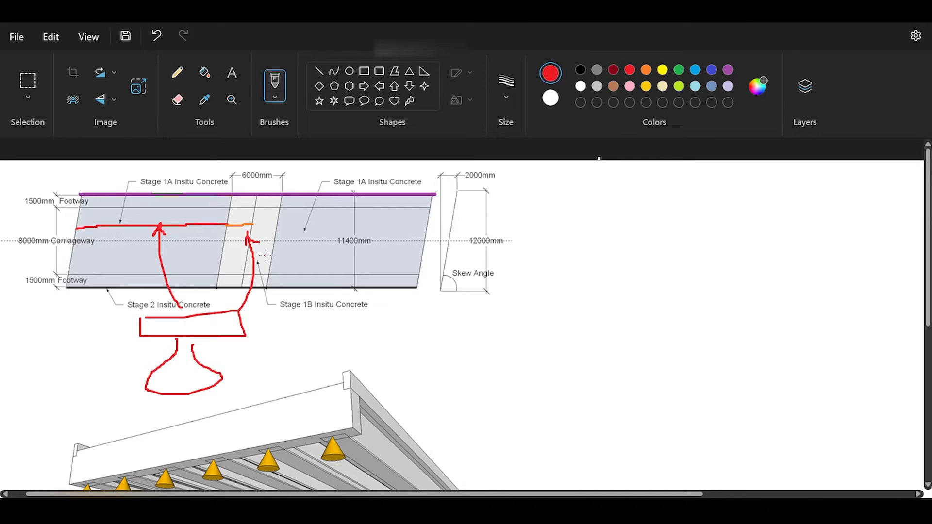
Circle the 1A label, add red pointer arrows at the Stage 1A and 1B zones, and undo the latest marks.
left_click_drag(178, 212, 209, 207)
left_click_drag(174, 173, 180, 176)
mouse_move(248, 271)
left_mouse_down()
mouse_move(231, 240)
mouse_move(241, 240)
left_mouse_up()
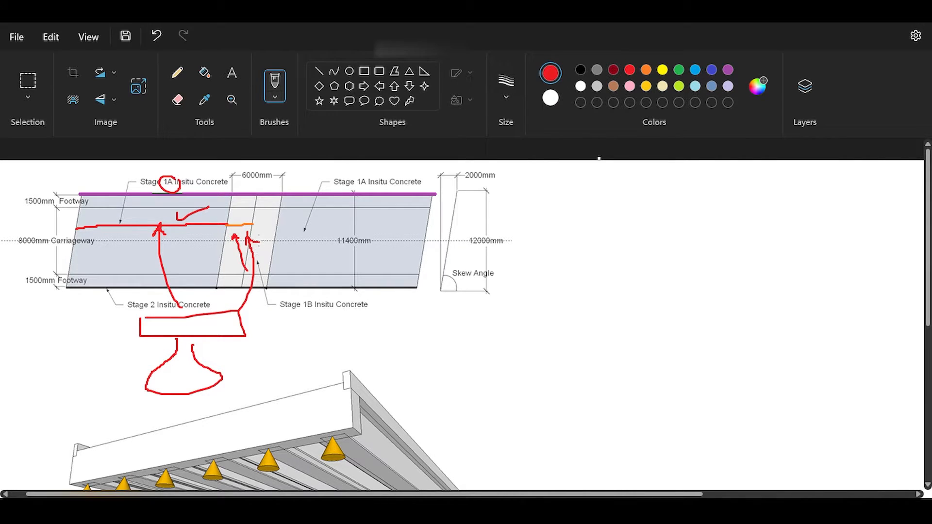
key("ctrl+z")
key("ctrl+z")
key("ctrl+z")
key("ctrl+z")
key("ctrl+z")
key("ctrl+z")
key("ctrl+z")
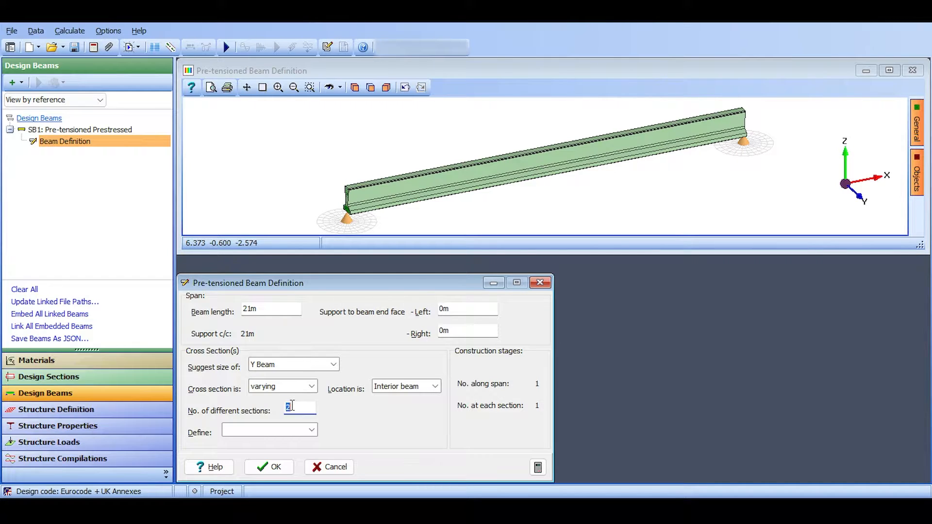
Switch to Autodesk Structural Bridge Design and try 5 different sections, comparing the items available to define.
left_click(312, 430)
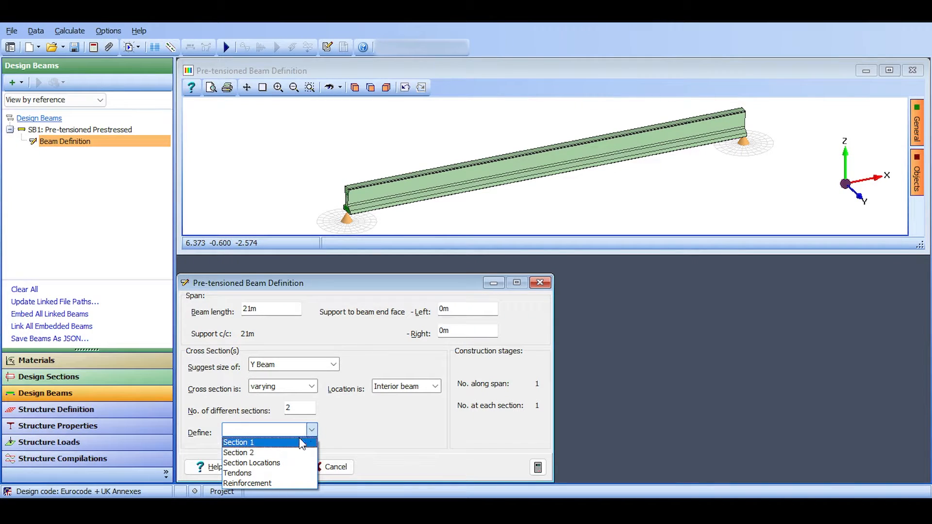
left_click(312, 431)
left_click(294, 408)
type("5")
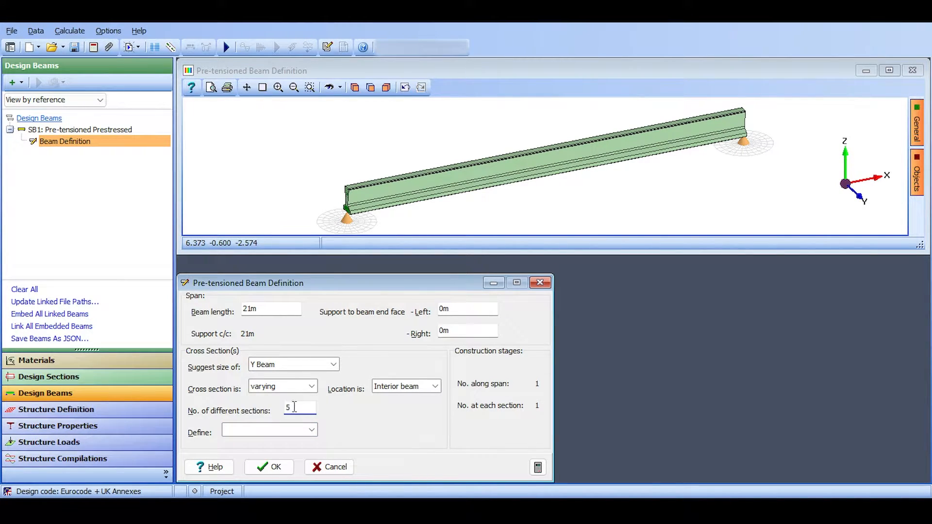
left_click(313, 430)
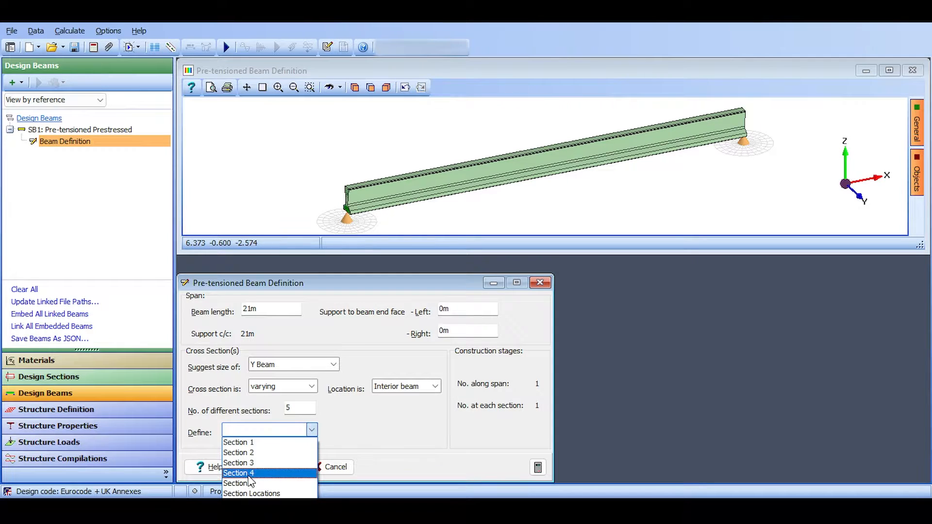
Try setting the number of different sections to 1, dismiss the error and set the cross section to uniform.
left_click(308, 409)
left_click(308, 408)
type("1")
double_click(307, 408)
type("1")
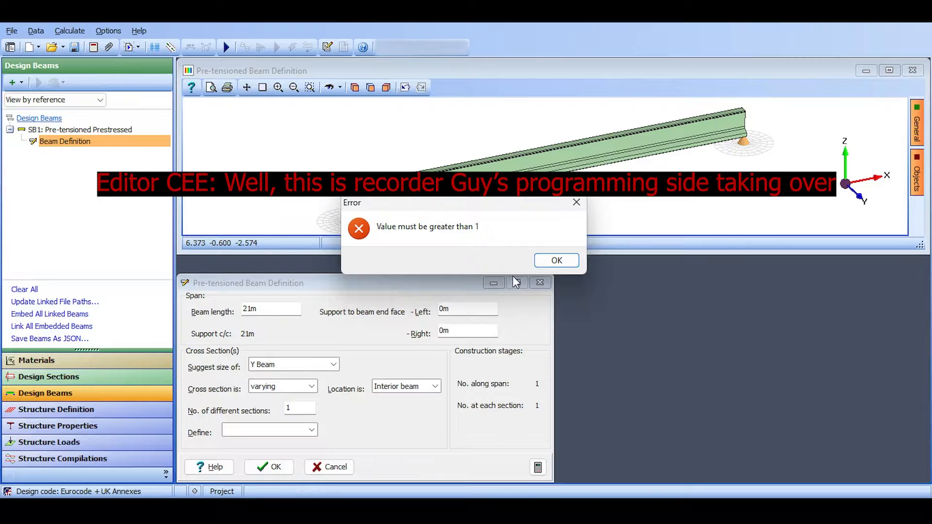
left_click(564, 262)
left_click(307, 386)
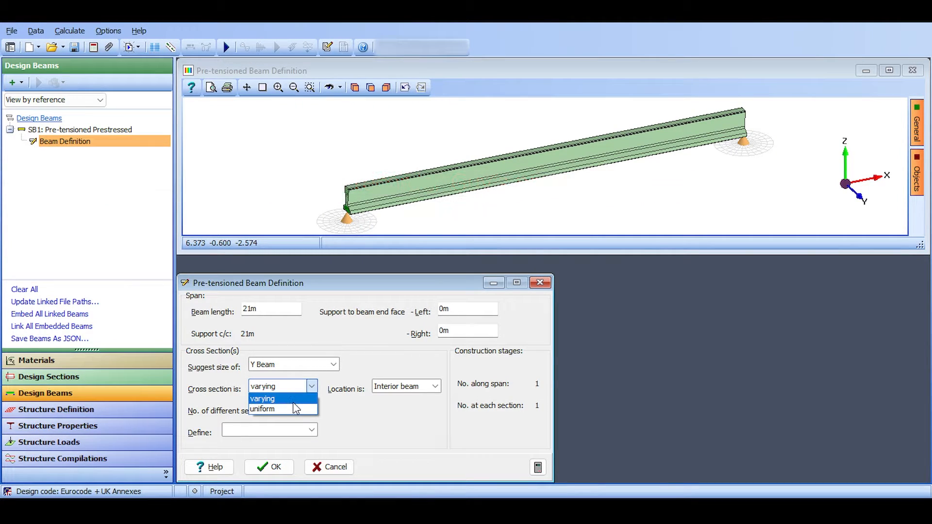
left_click(293, 408)
Set the cross section back to varying with 2 different sections and check the items available to define.
left_click(303, 391)
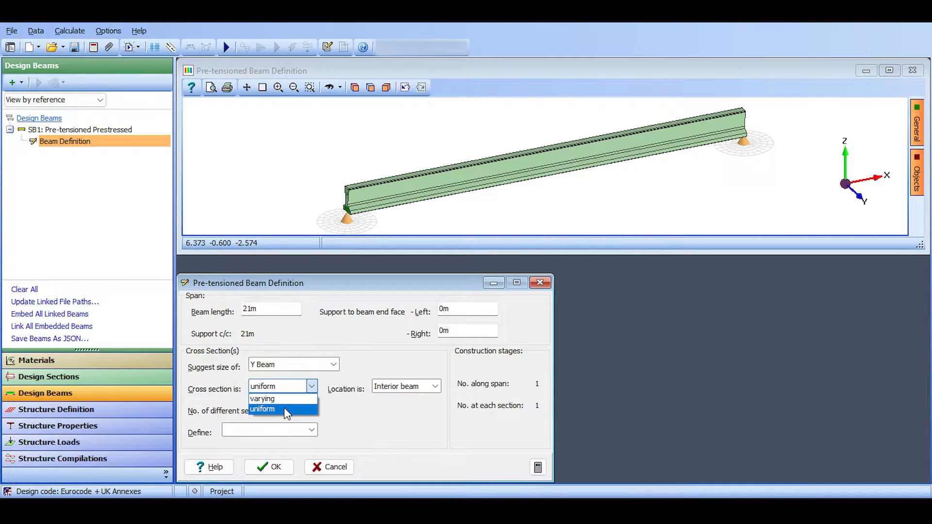
left_click(285, 402)
double_click(297, 410)
type("2")
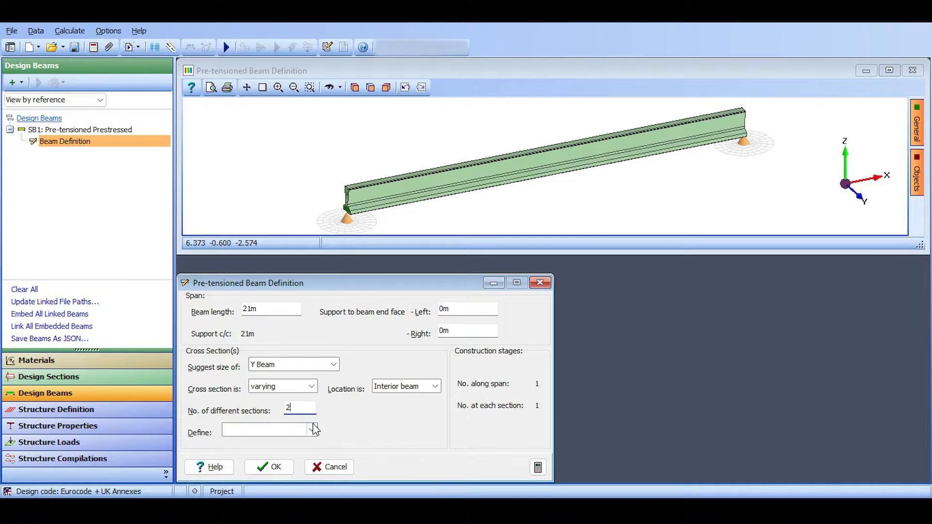
left_click(312, 429)
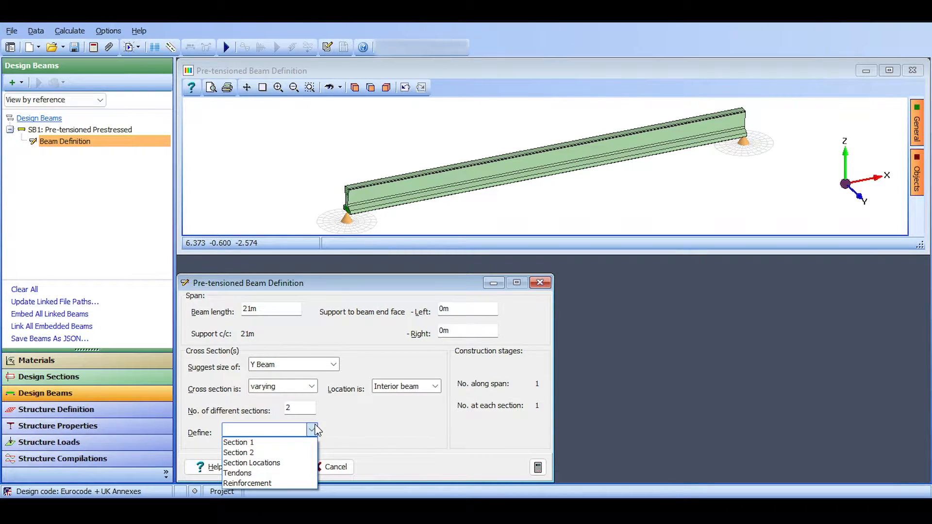
left_click(314, 426)
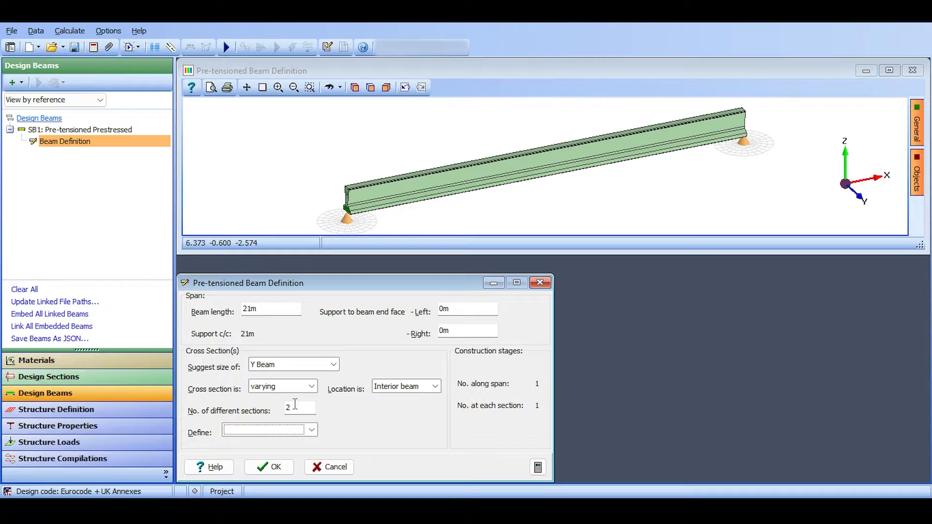
Open the definition of Section 1 and add an In situ - regular component below the Y7 beam.
left_click(243, 432)
left_click(242, 442)
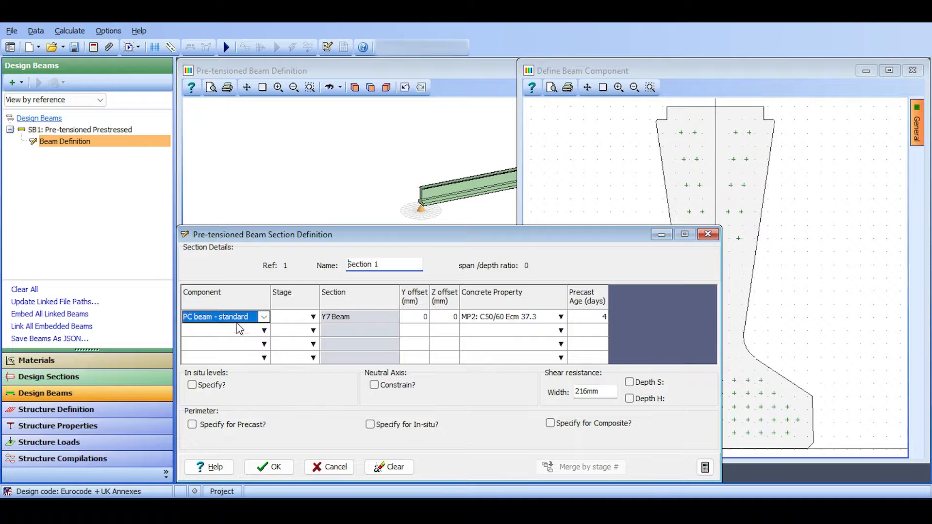
left_click(264, 331)
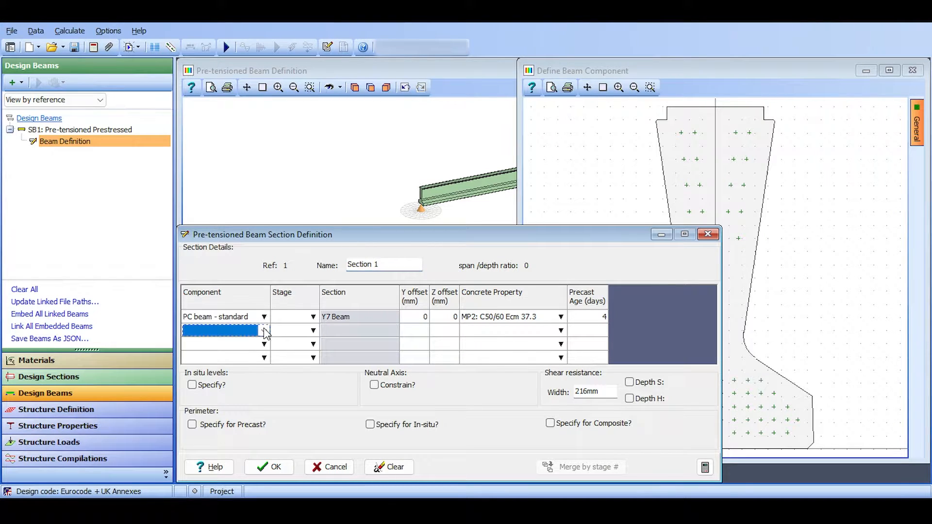
left_click(264, 331)
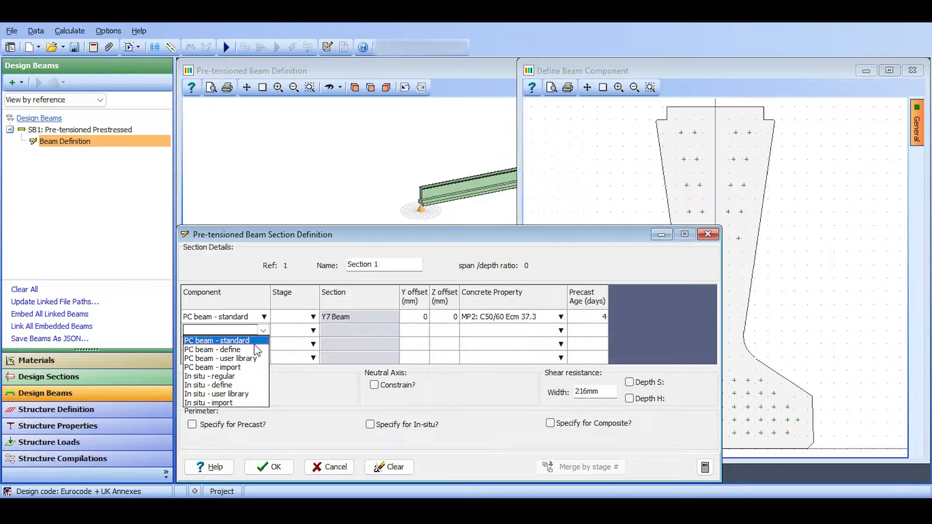
left_click(240, 377)
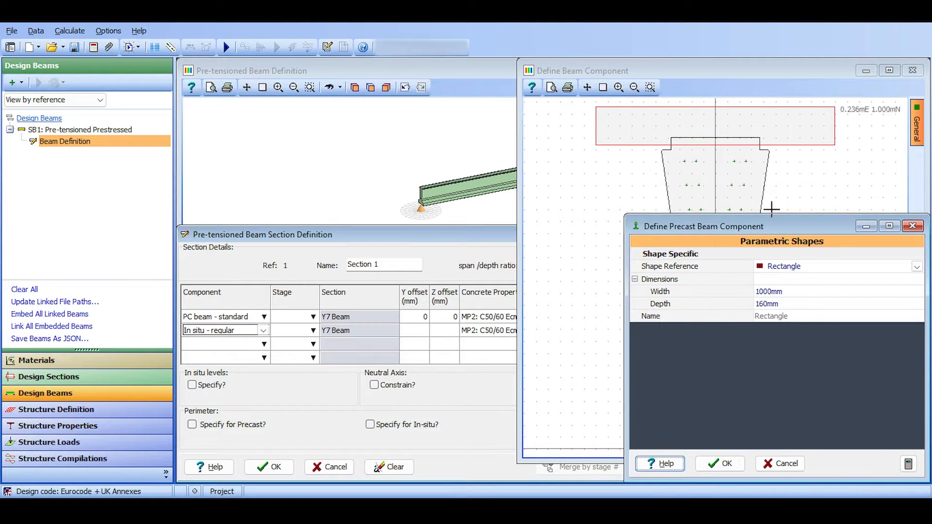
Define the in situ slab as a rectangle 2000 mm wide and 200 mm deep.
left_click(777, 293)
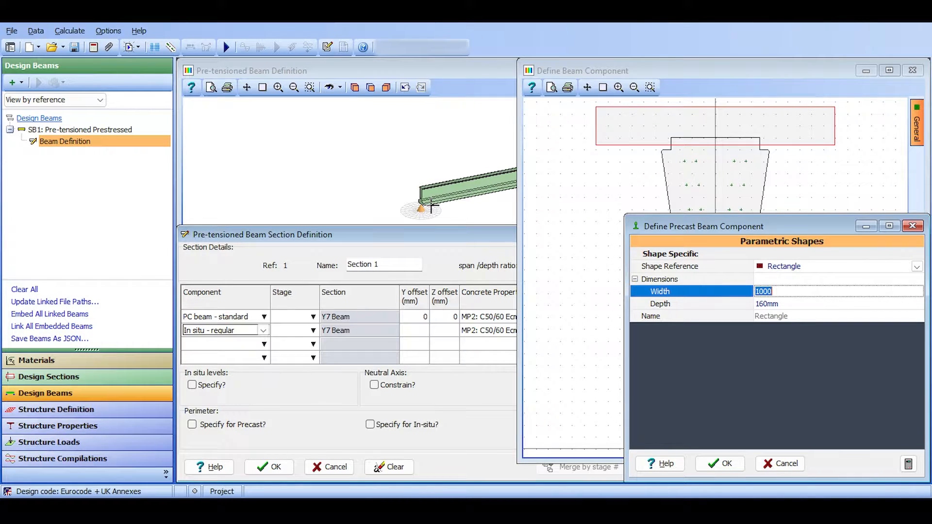
type("2000")
key("Return")
type("200")
key("Return")
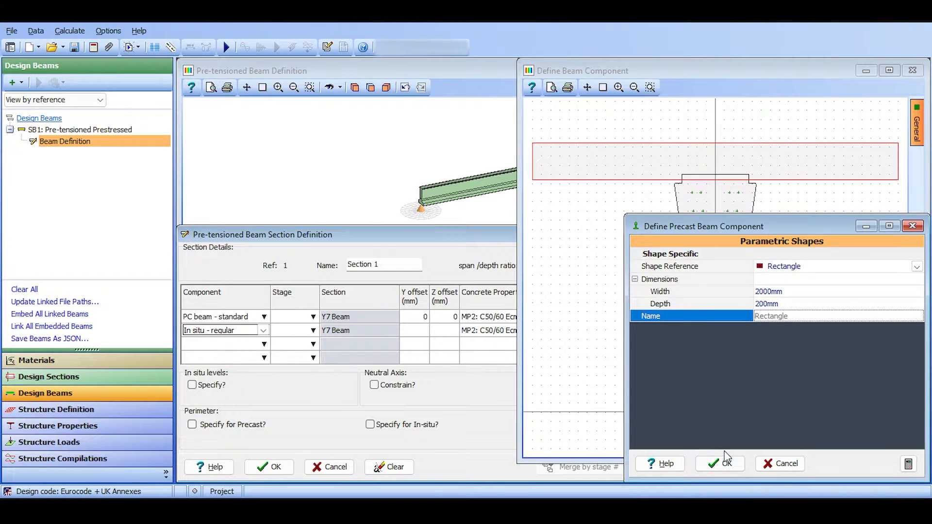
left_click(728, 462)
left_click(304, 234)
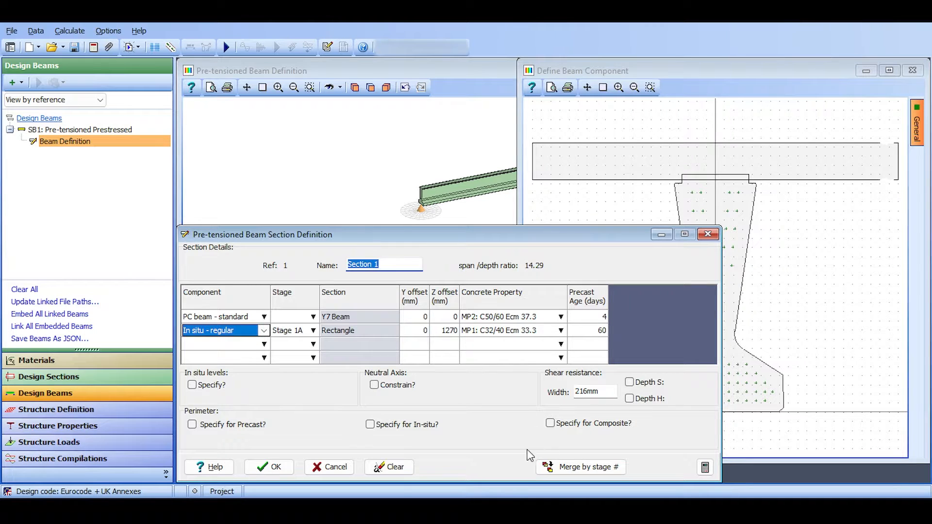
Review the construction stages offered for the in situ rectangle and assign it to Stage 1A.
left_click(314, 331)
left_click(315, 333)
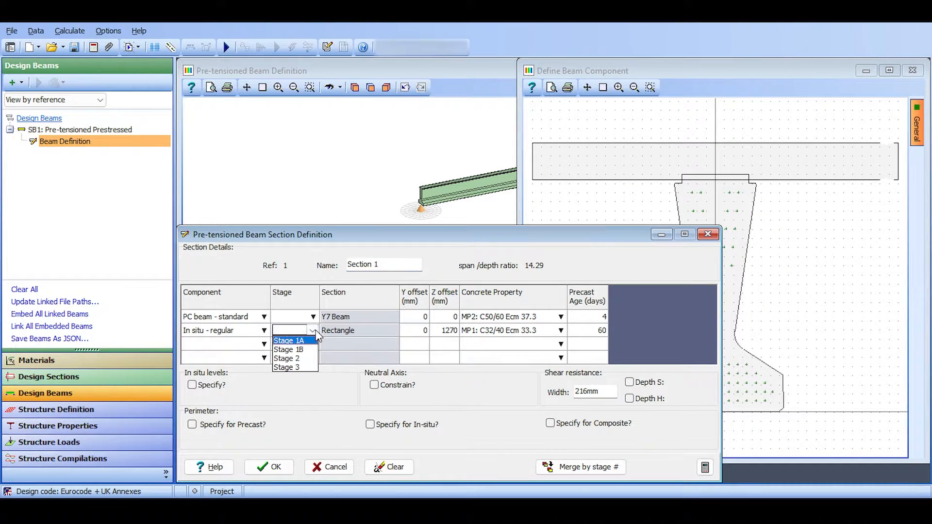
left_click(315, 330)
left_click(290, 330)
left_click(294, 343)
left_click(310, 330)
left_click(301, 342)
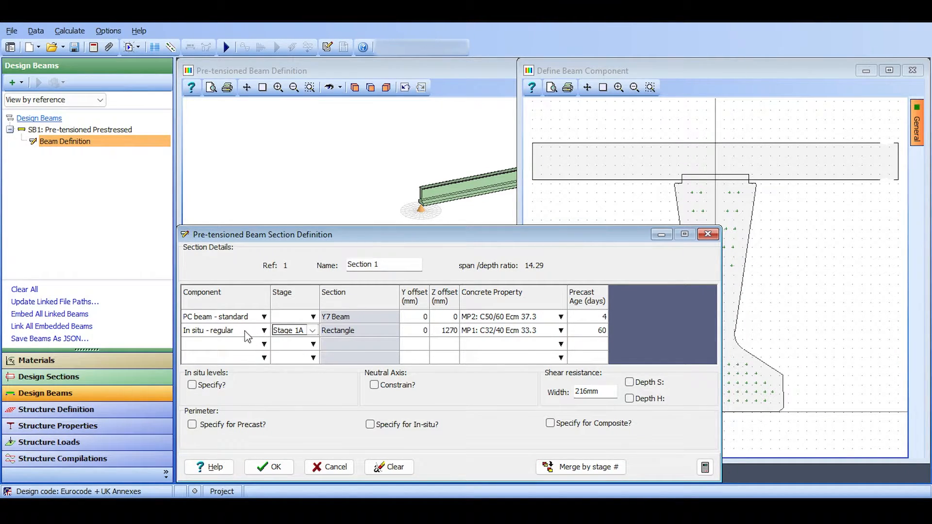
Try a Y offset of 500 mm for the in situ rectangle and return it to 0.
left_click(422, 332)
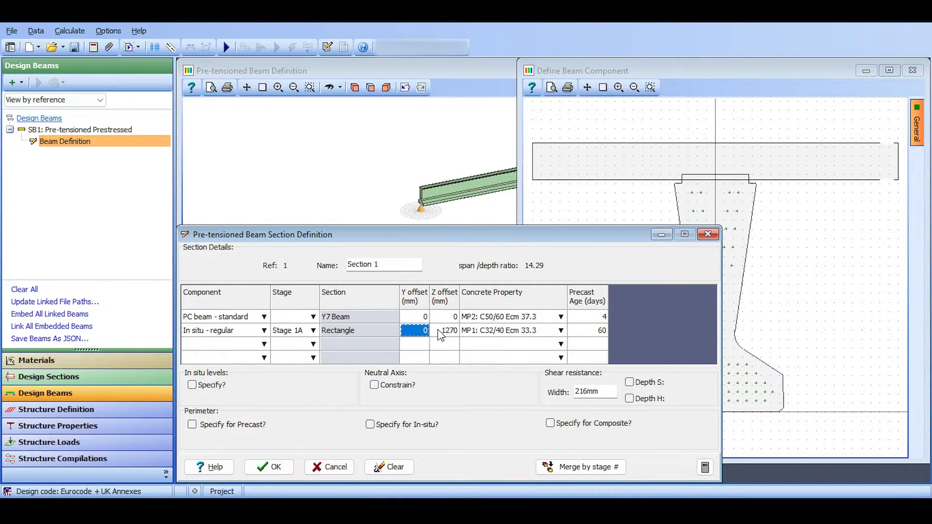
type("50")
left_click(440, 334)
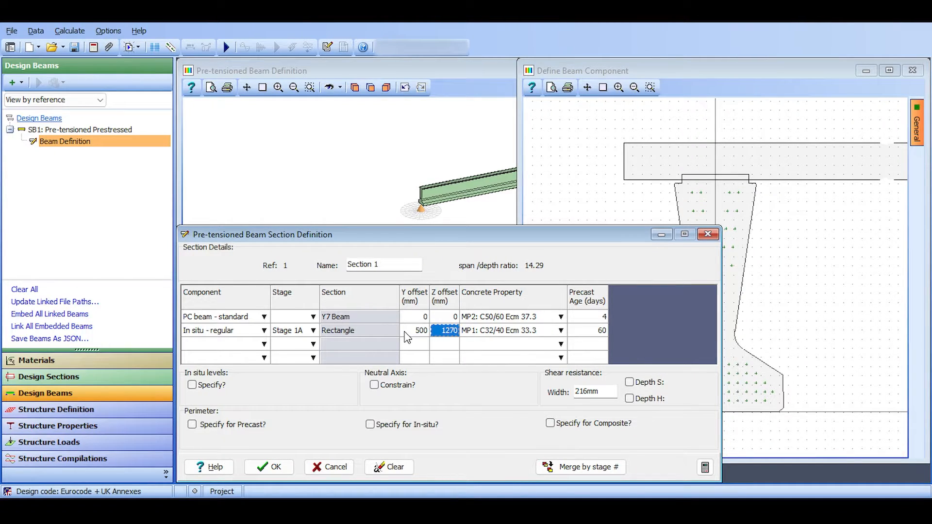
left_click(426, 332)
type("0")
key("Tab")
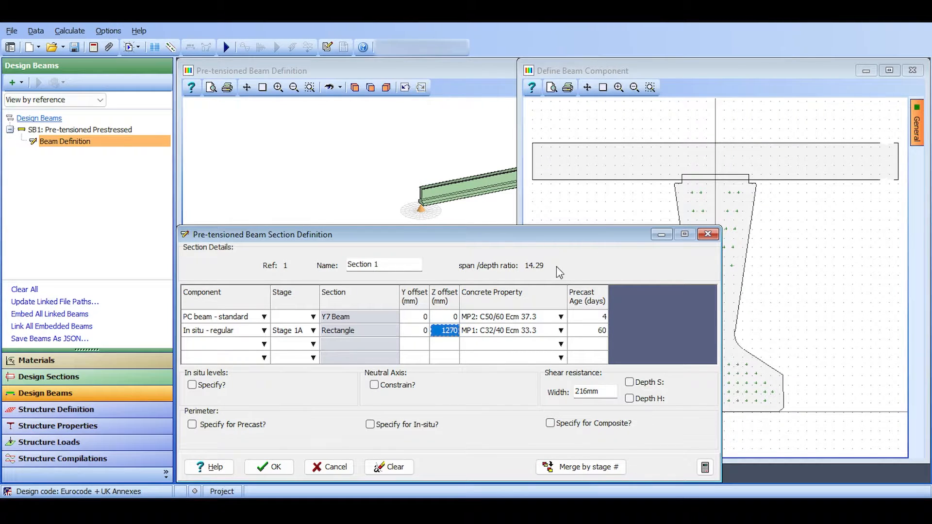
Try a Z offset of 1070 mm for the in situ rectangle and return it to 1270 mm.
left_click(444, 335)
type("1070")
key("Tab")
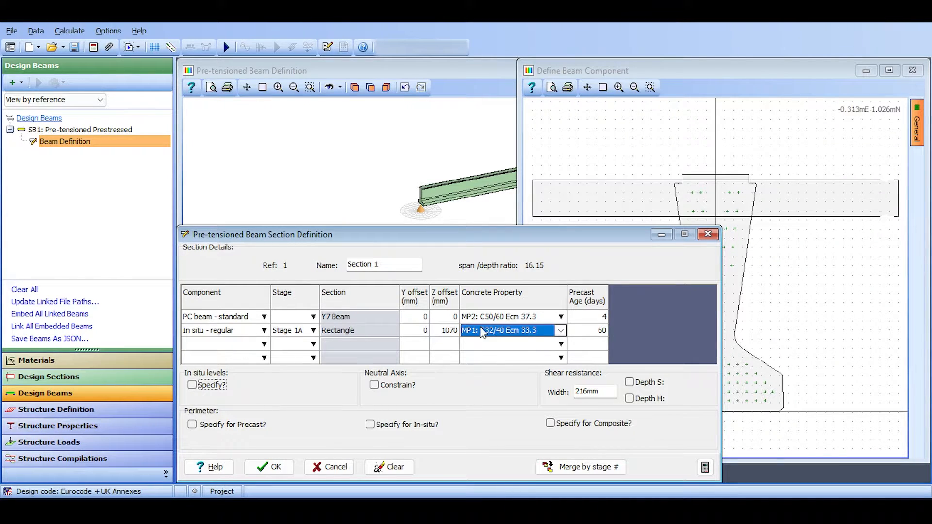
left_click(439, 333)
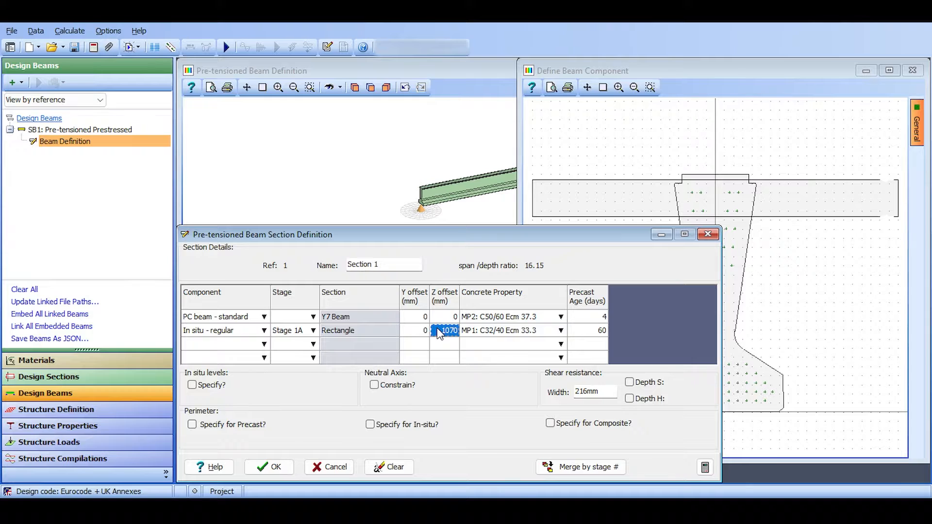
type("1170")
key("Tab")
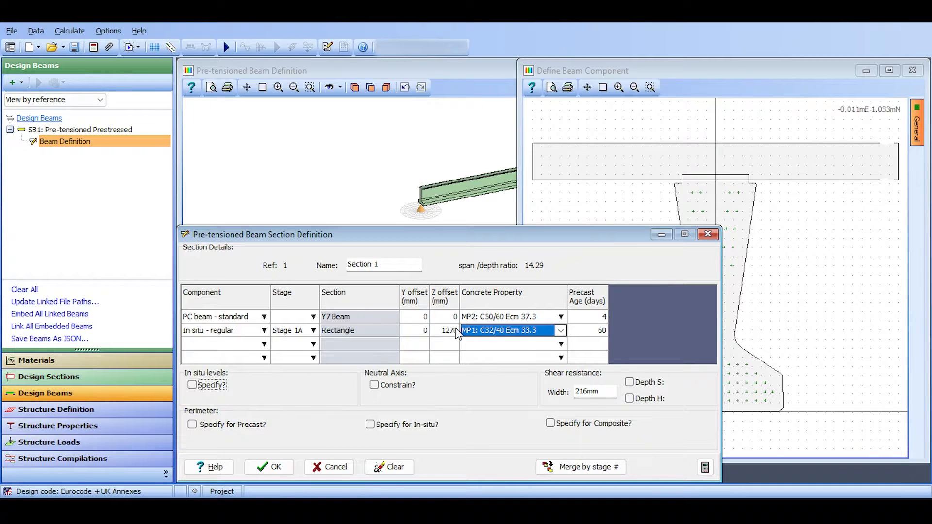
Enable specifying the in situ levels for Section 1.
left_click(192, 384)
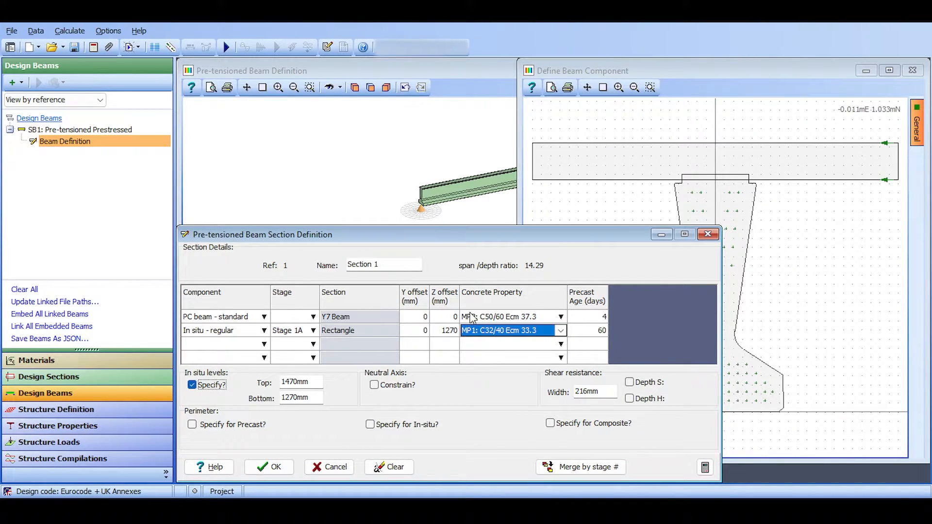
Turn off the specified in situ levels and try the neutral axis constraint and precast perimeter options for Section 1.
left_click(192, 385)
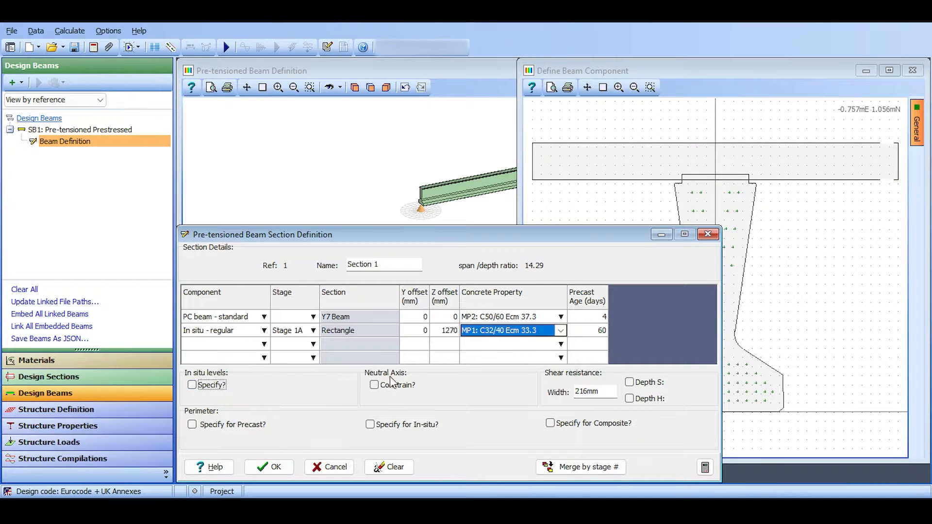
left_click(383, 388)
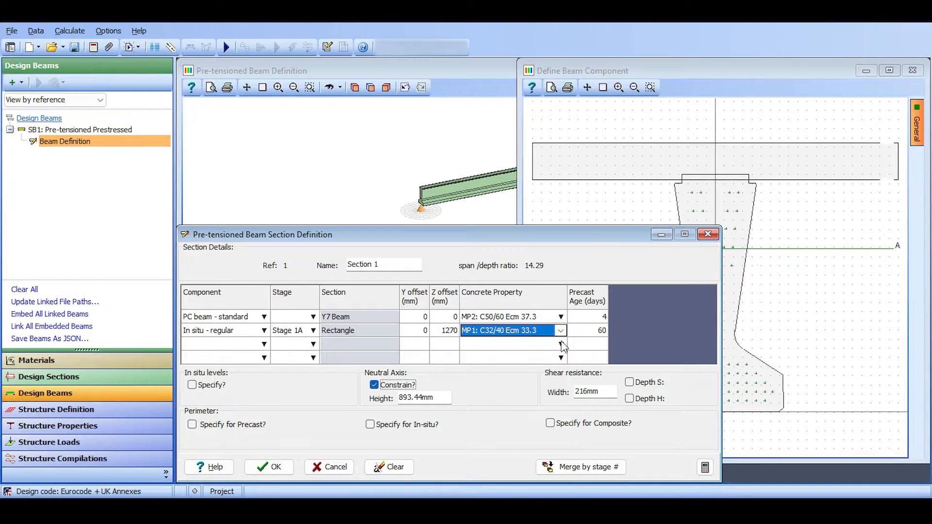
left_click(388, 390)
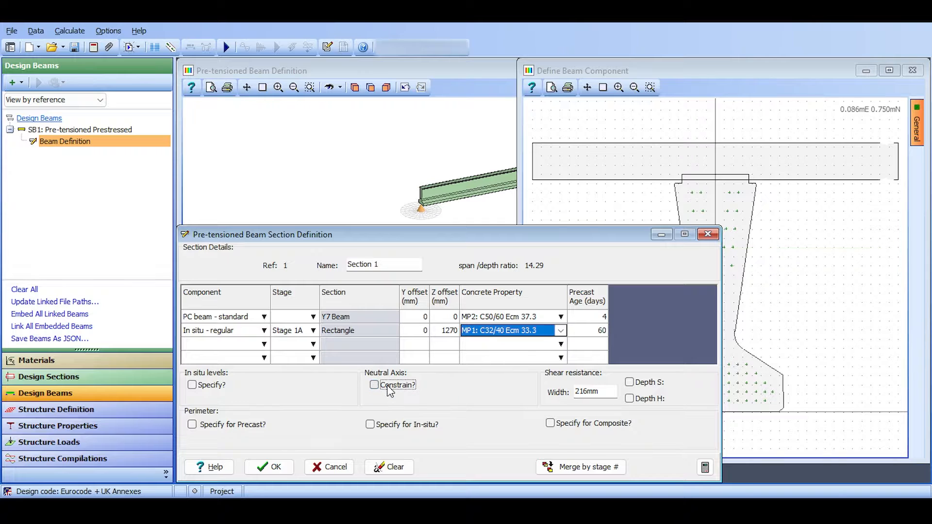
left_click(216, 426)
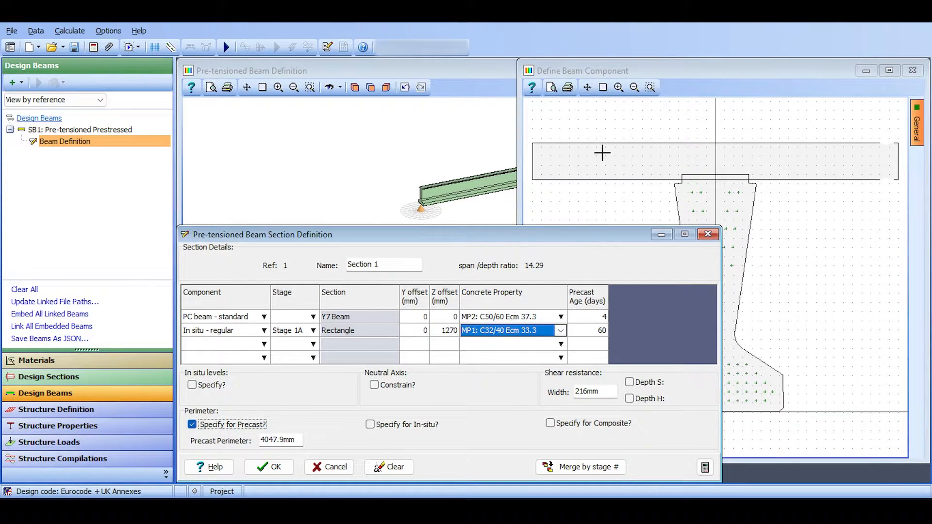
left_click(243, 425)
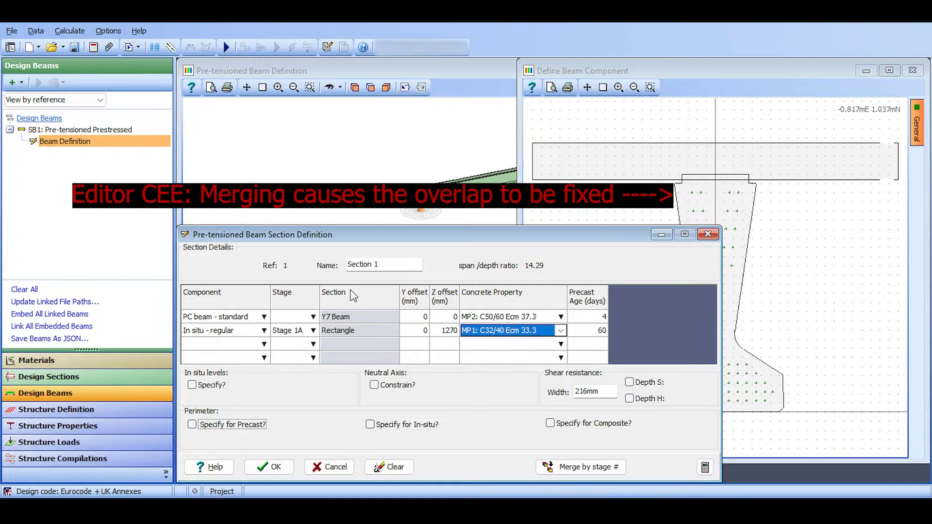
Merge the Section 1 components by stage and accept the section definition.
left_click(272, 466)
left_click(554, 262)
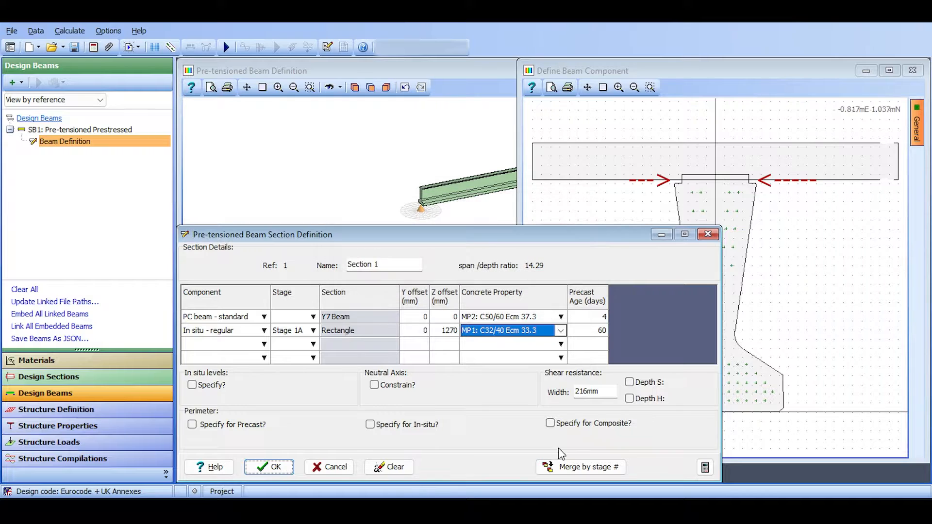
left_click(568, 469)
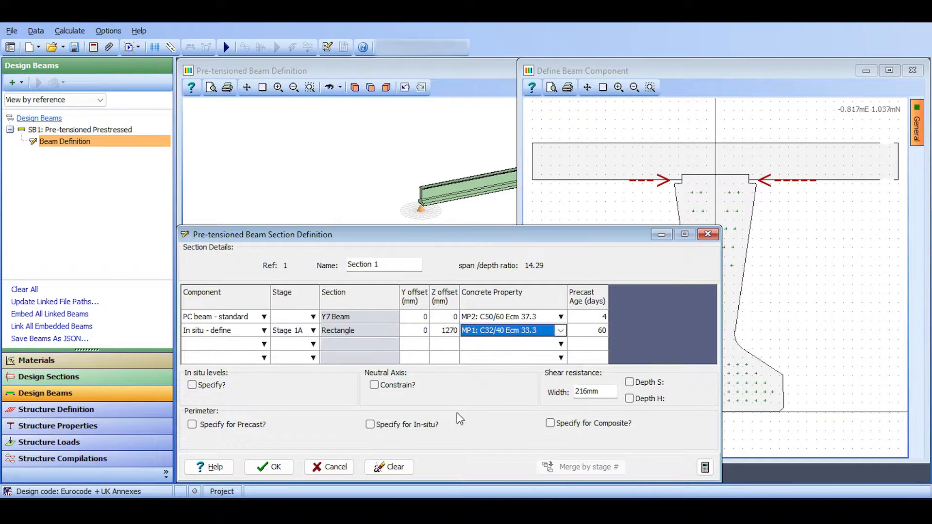
left_click(269, 467)
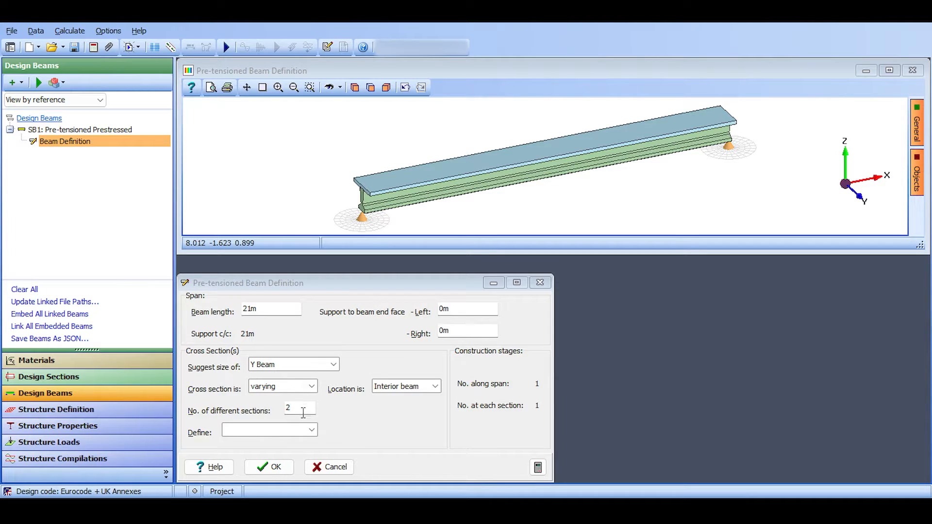
Review the Section 1 definition, the number of different sections and the items available to define for the beam.
left_click(311, 430)
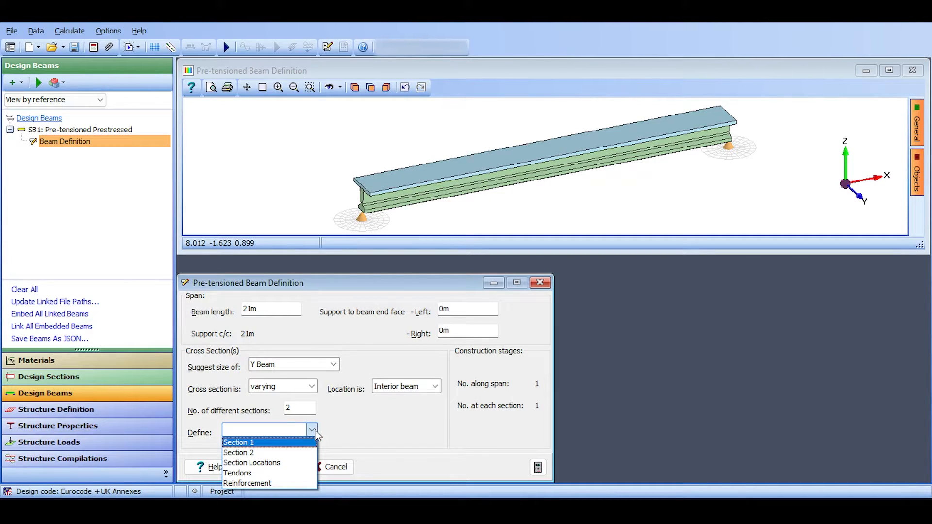
left_click(302, 444)
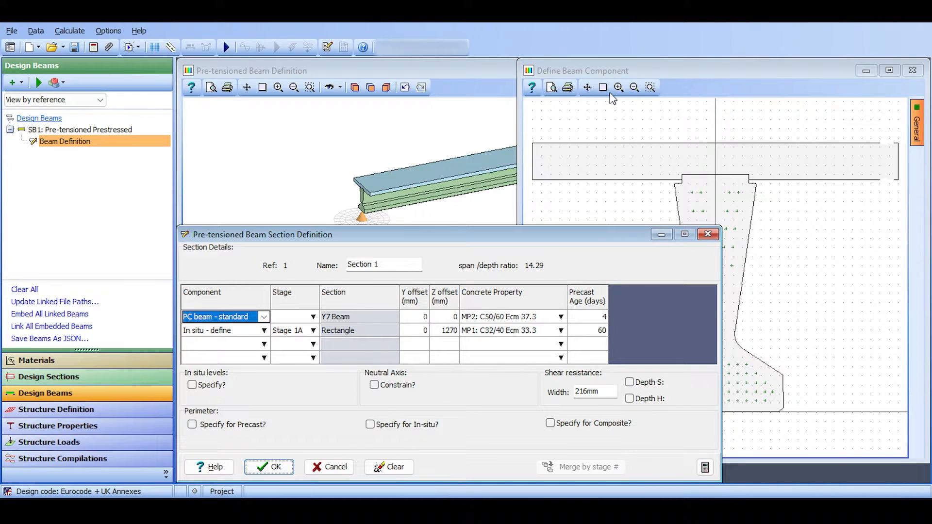
left_click(269, 467)
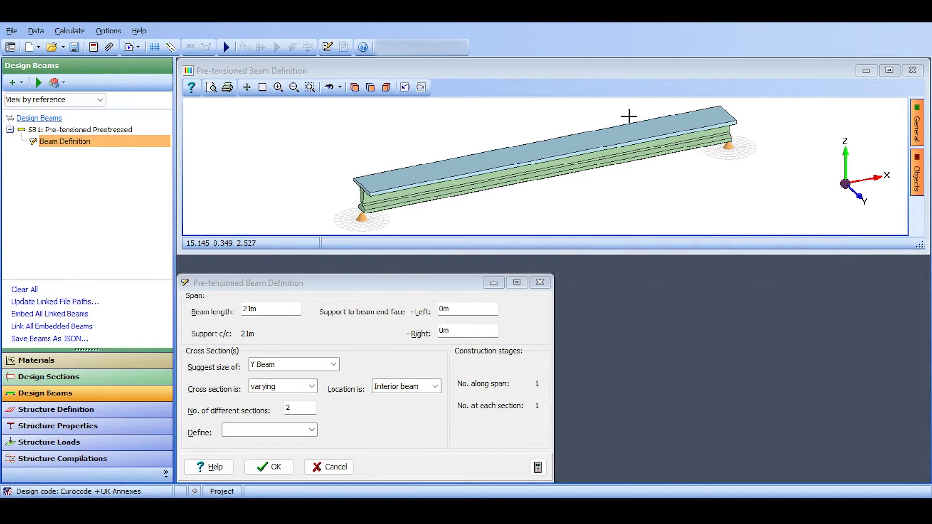
double_click(303, 414)
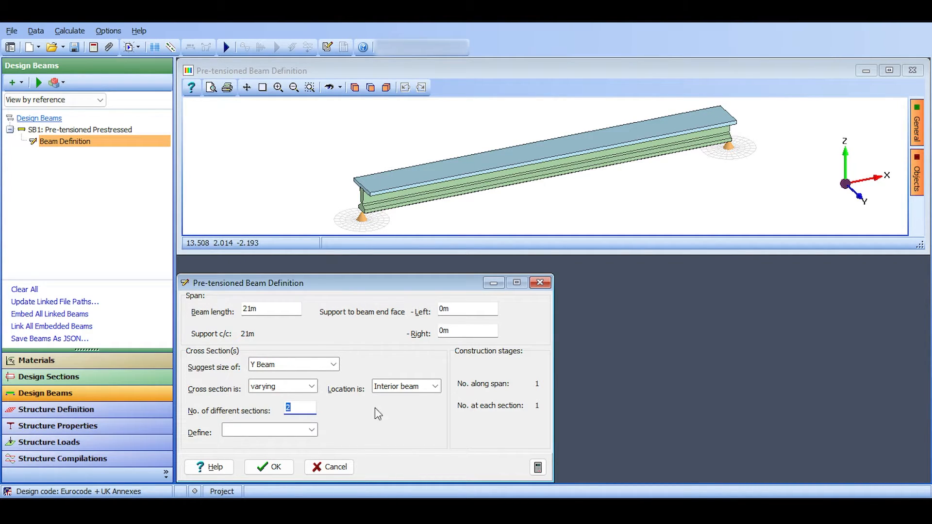
left_click(313, 429)
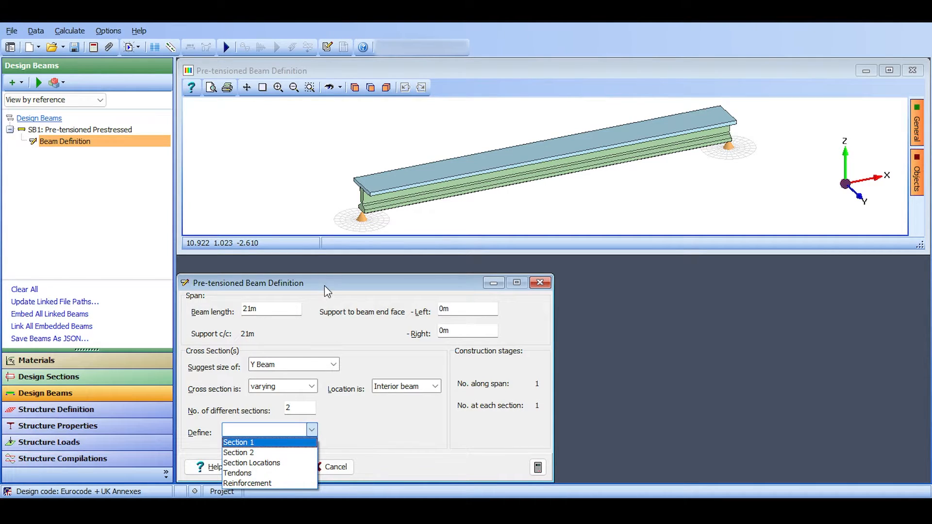
left_click(320, 440)
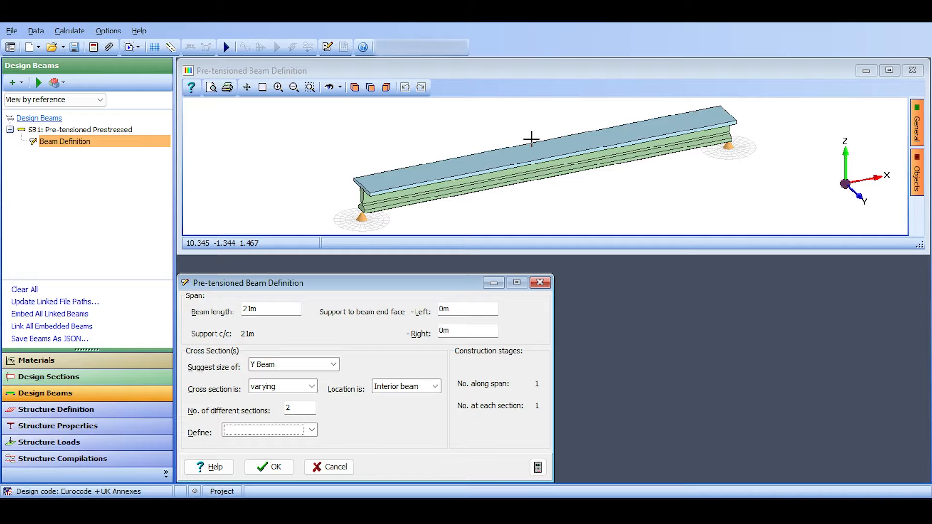
left_click(308, 431)
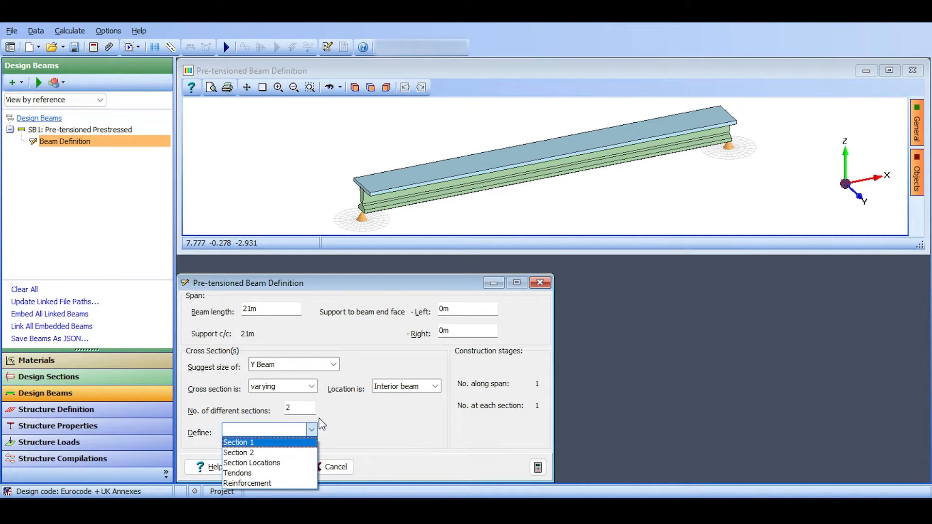
left_click(304, 442)
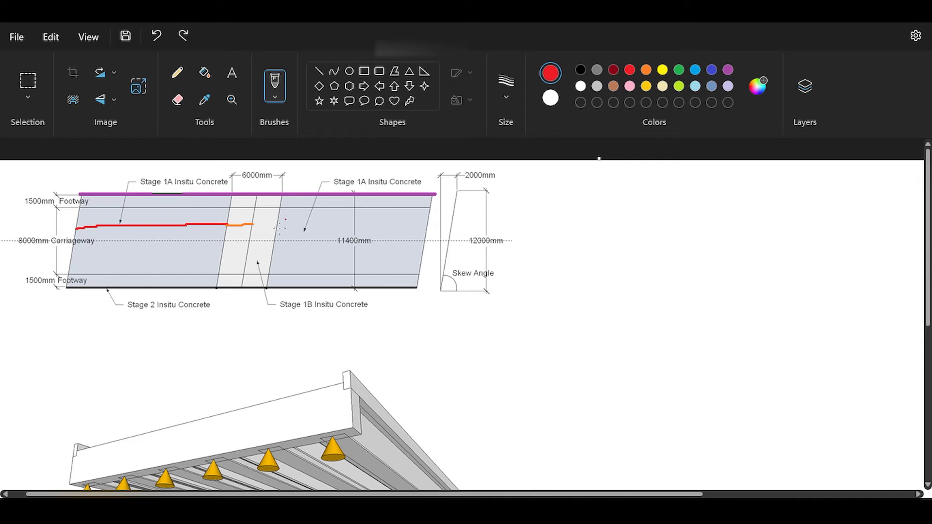
Circle the Stage 1A Insitu Concrete label on the deck plan in Paint, undo the mark, and return to close Section 1.
left_click_drag(181, 209, 186, 173)
key("ctrl+z")
key("alt+Tab")
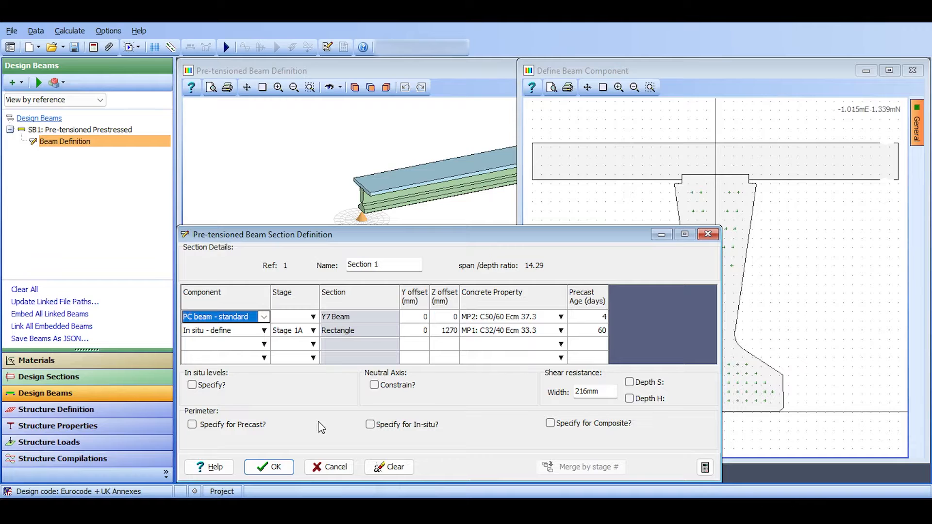
left_click(274, 467)
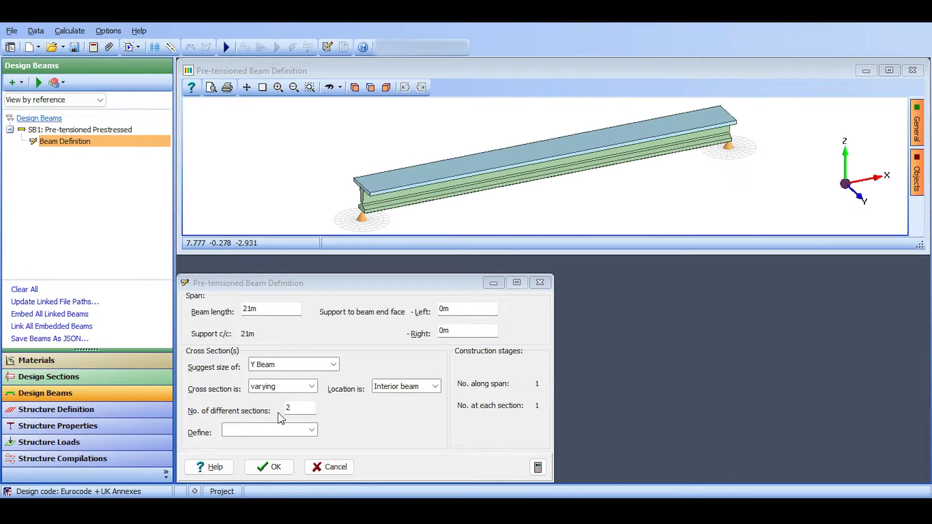
Define Section 2 with its in situ rectangle assigned to Stage 1B.
left_click(303, 430)
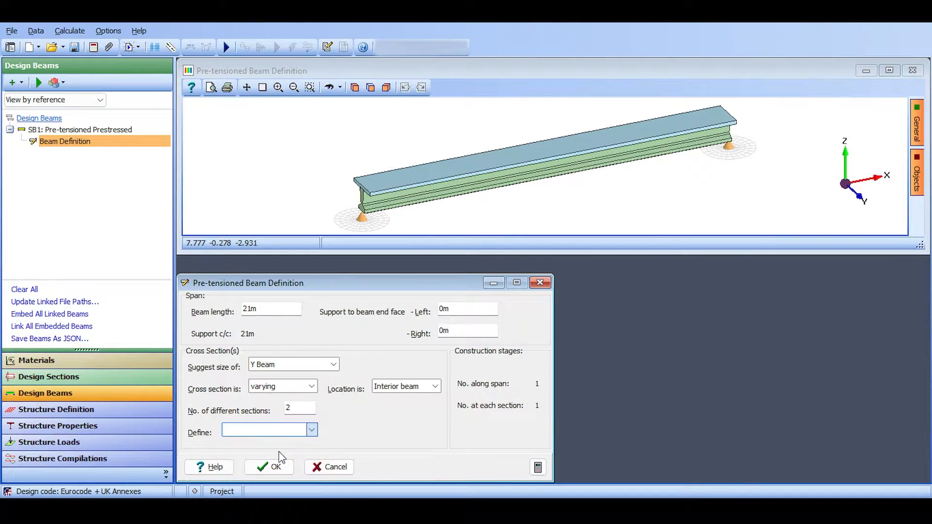
left_click(280, 453)
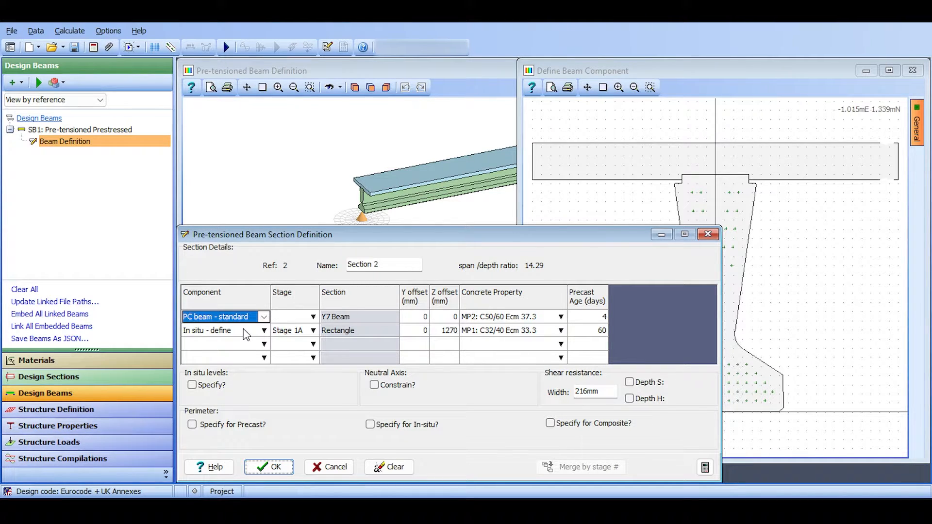
left_click(299, 335)
left_click(299, 333)
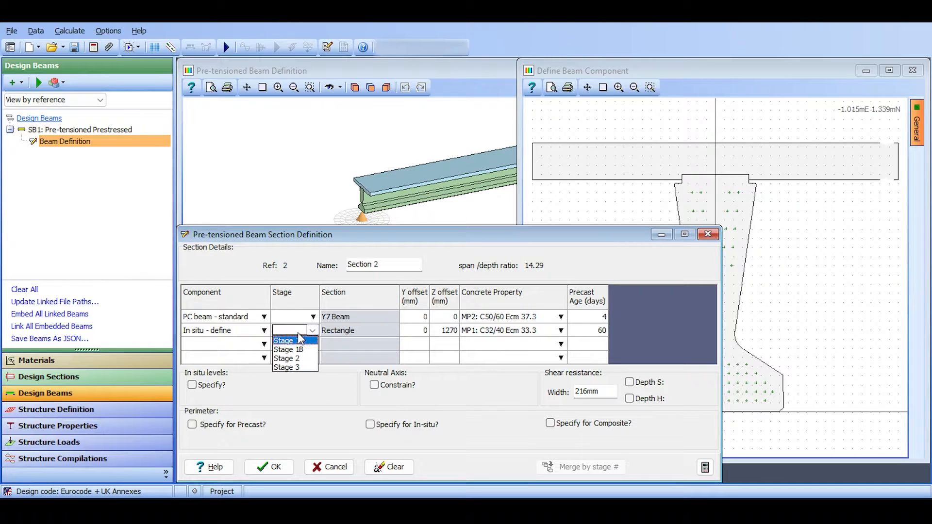
left_click(289, 350)
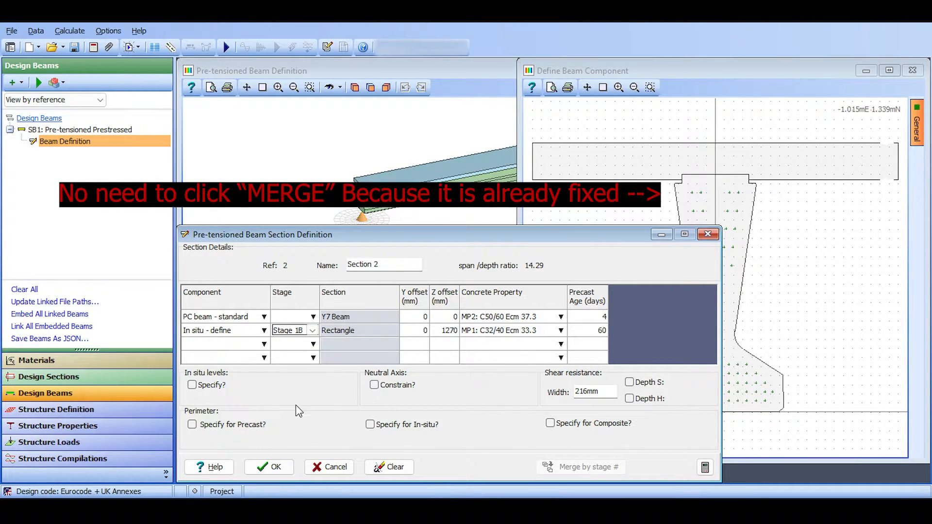
left_click(274, 469)
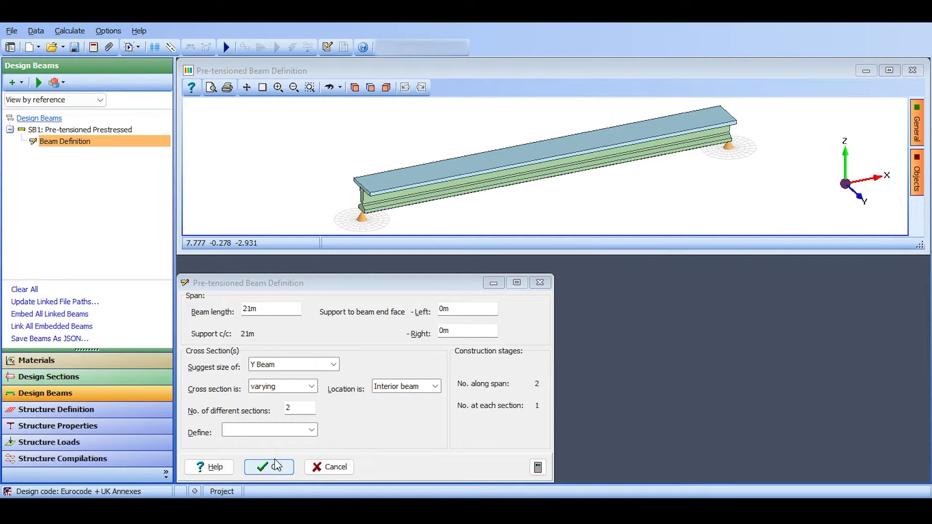
Reopen the Section 2 definition to check the stage assigned to its in situ rectangle, and close it.
left_click(298, 430)
left_click(280, 450)
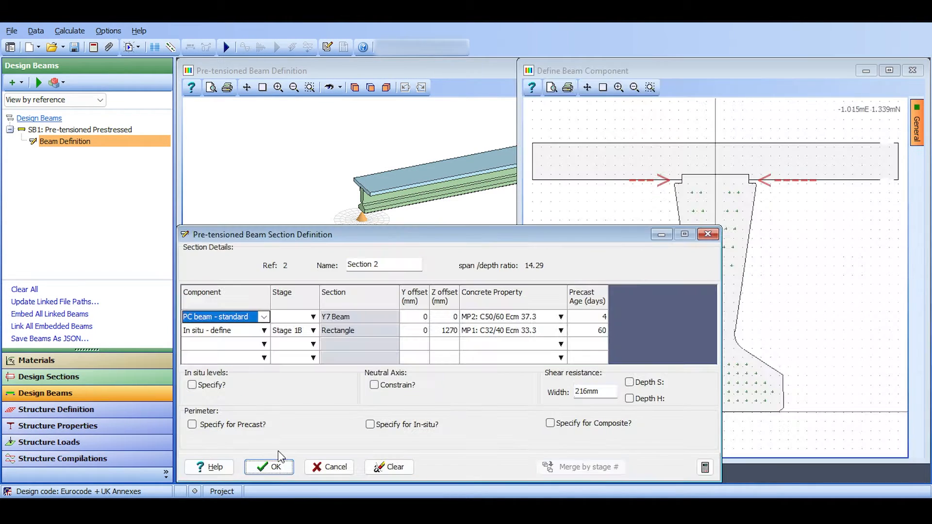
left_click(275, 466)
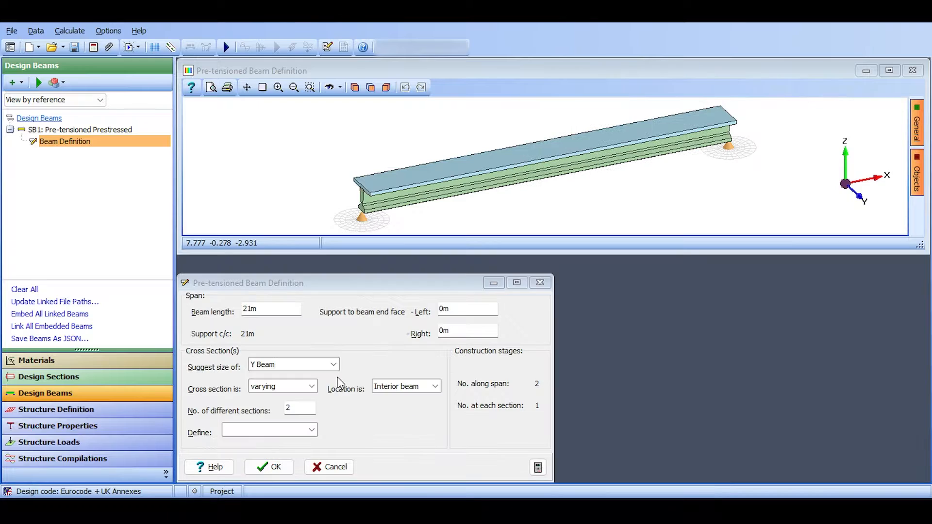
Open the Section Locations definition for the beam.
left_click(312, 431)
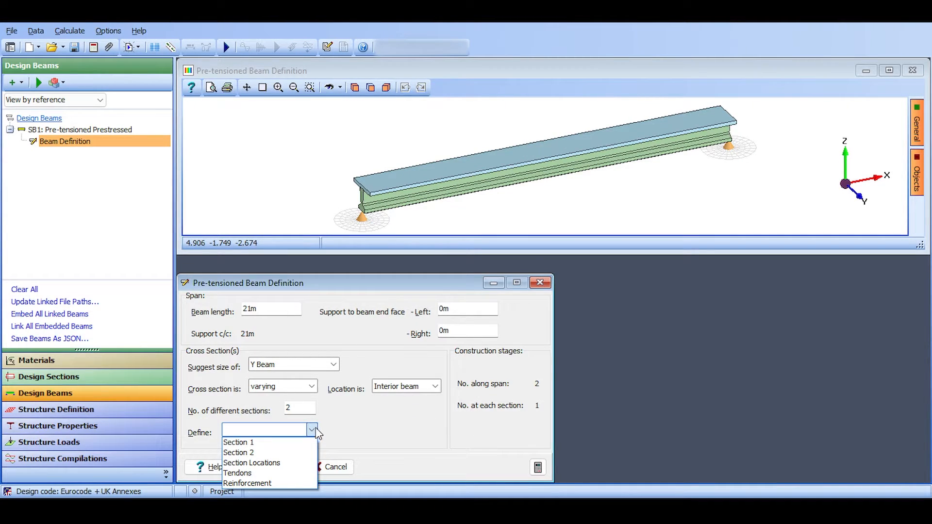
left_click(276, 465)
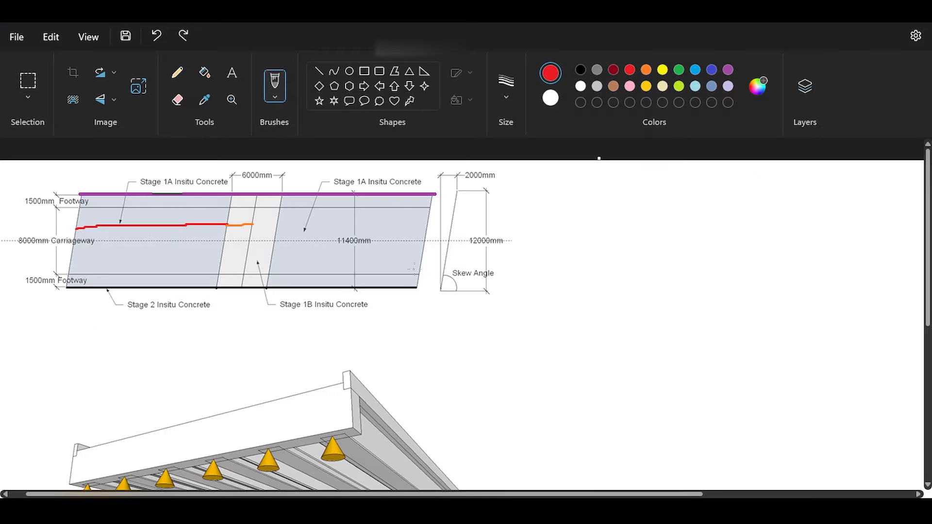
Circle the 6000mm dimension on the deck plan in Paint, undo the mark, and return to the beam definition.
mouse_move(259, 170)
left_mouse_down()
mouse_move(234, 176)
mouse_move(261, 181)
left_mouse_up()
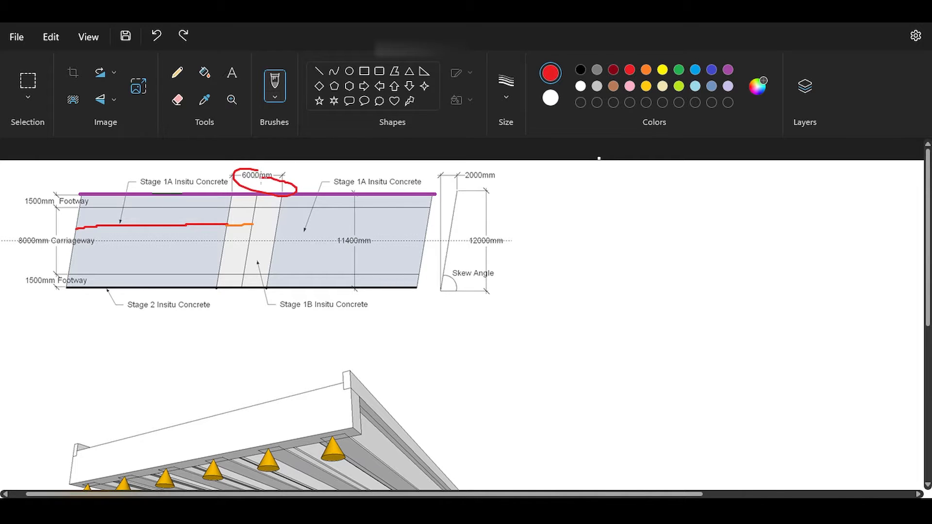
key("ctrl+z")
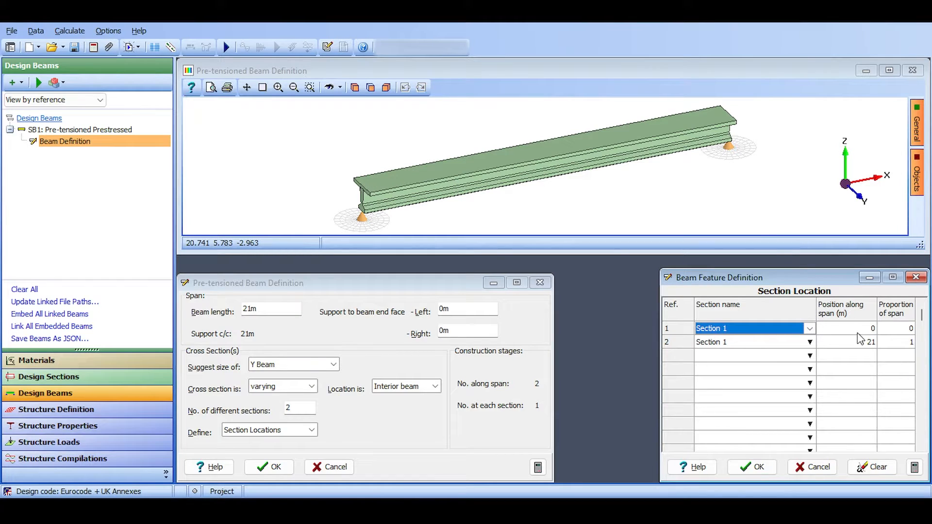
key("Tab")
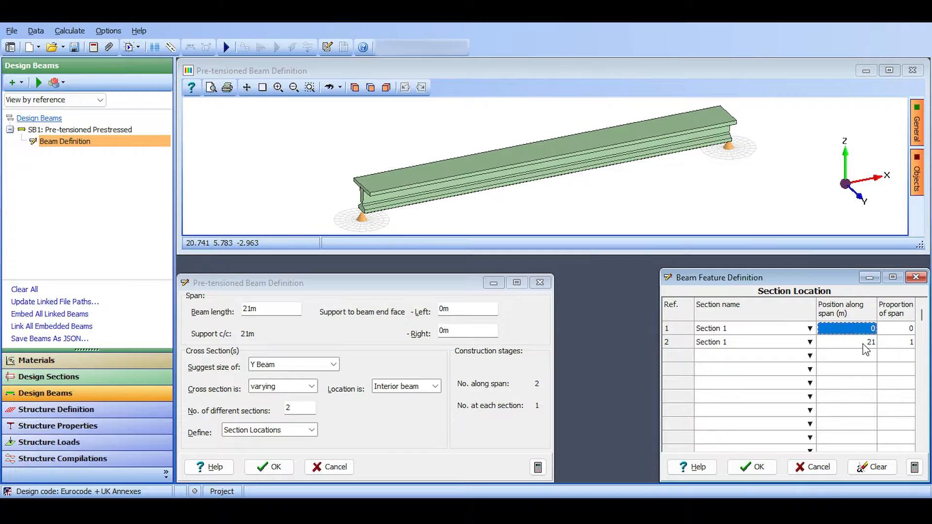
Set the position along span of the second Section 1 location to 18 m.
left_click(863, 343)
type("18")
key("Tab")
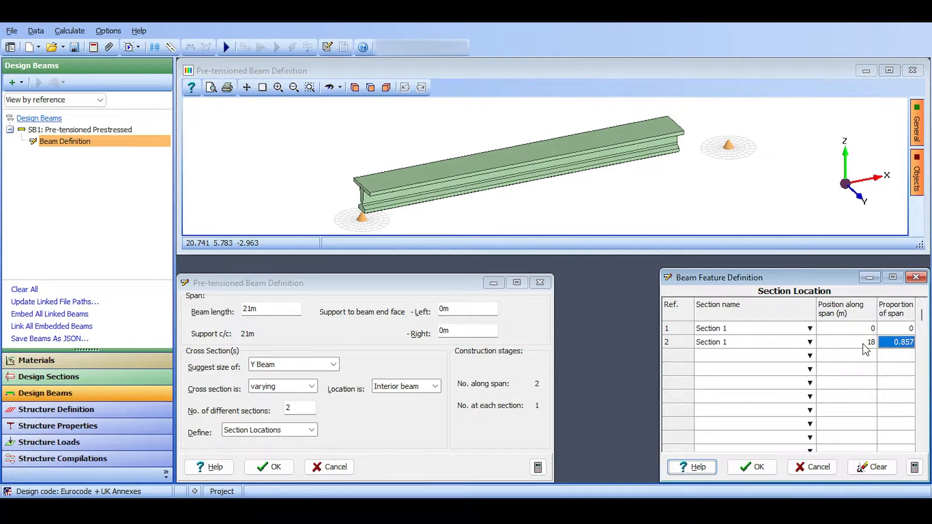
Add a third section location using Section 2 at 18 m along the span.
left_click(815, 358)
left_click(810, 356)
left_click(767, 379)
left_click(845, 357)
type("18")
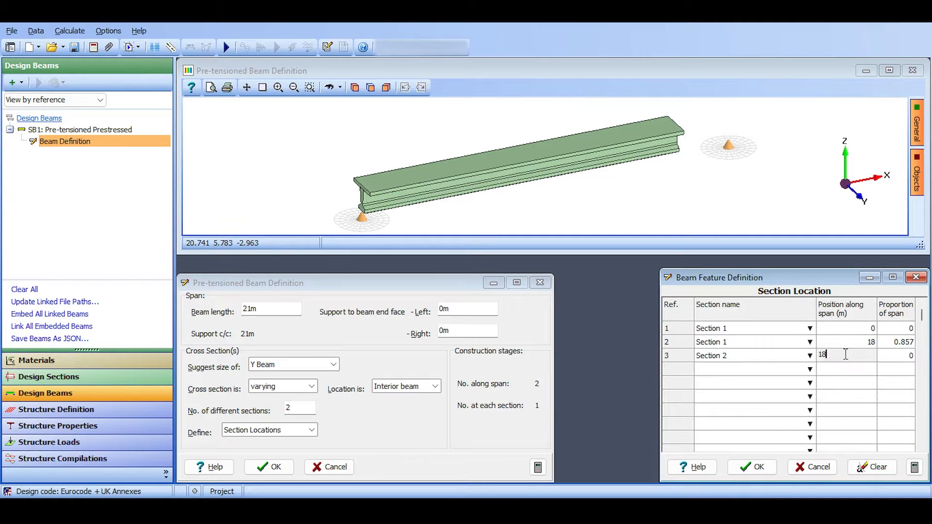
key("Tab")
key("Tab")
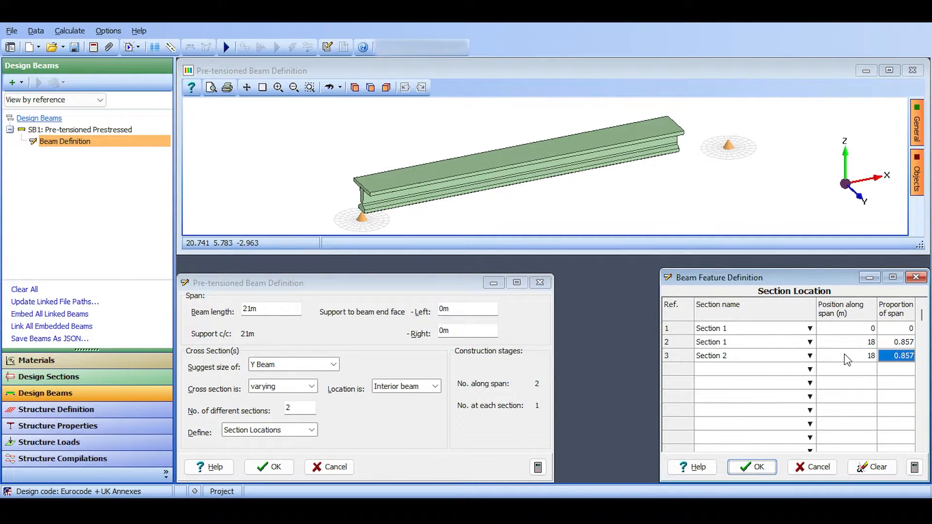
Add a fourth section location using Section 2 at 21 m along the span.
left_click(811, 370)
left_click(808, 371)
left_click(757, 390)
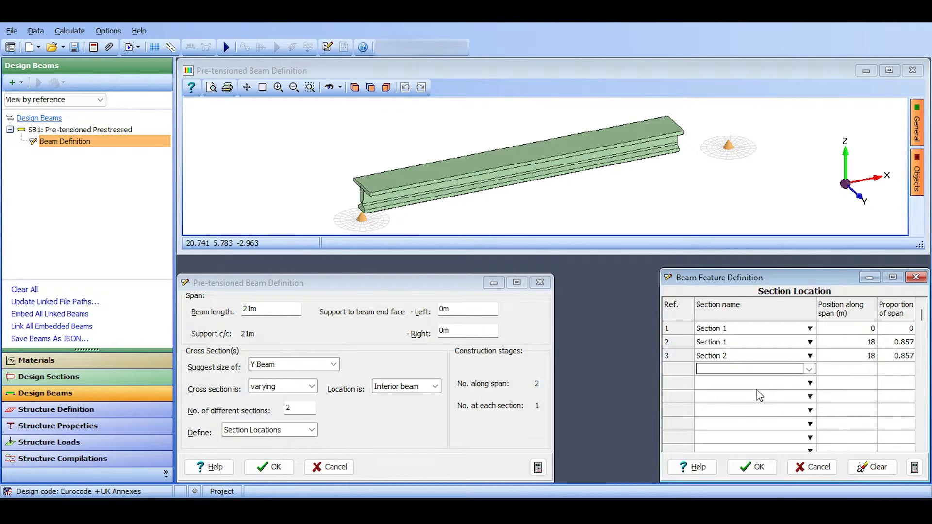
left_click(839, 374)
type("21")
key("Tab")
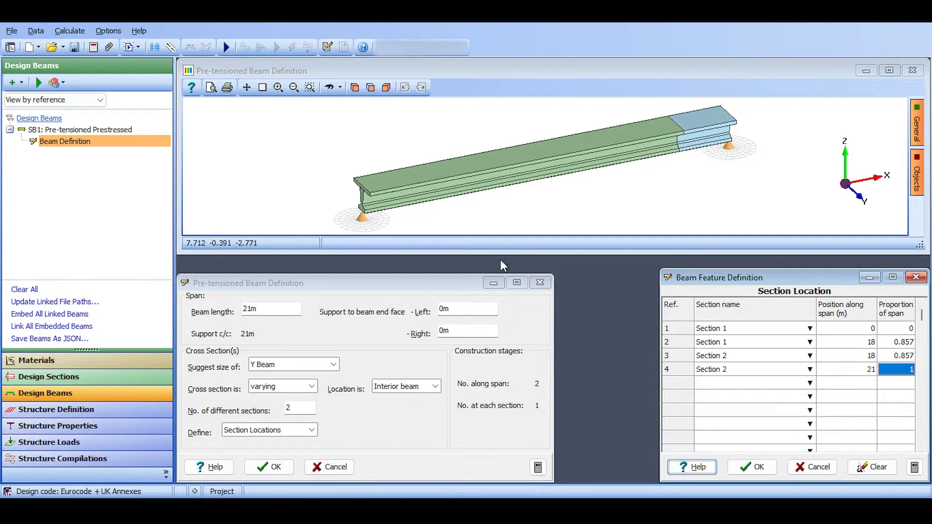
Accept the four section locations and reopen the Section 1 definition to check its components, accepting it as it stands.
left_click(755, 465)
left_click(708, 120)
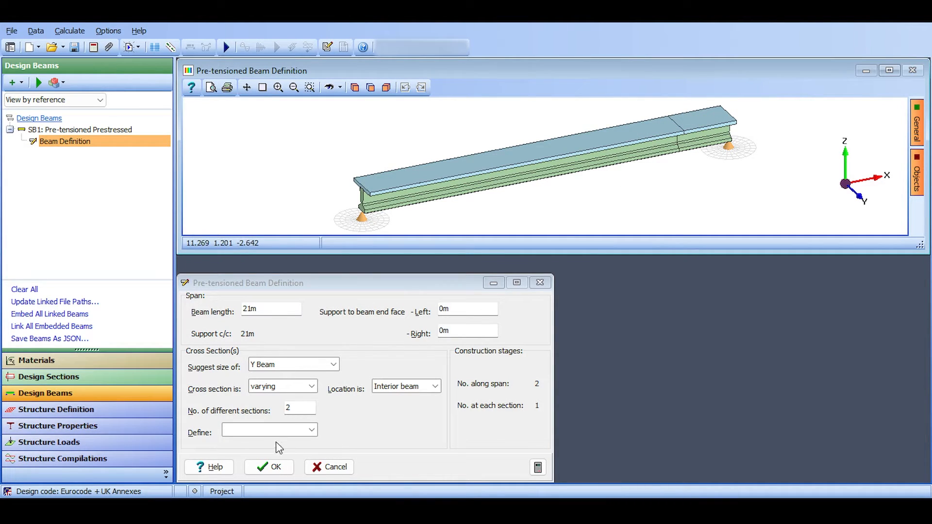
left_click(313, 435)
left_click(312, 435)
left_click(313, 435)
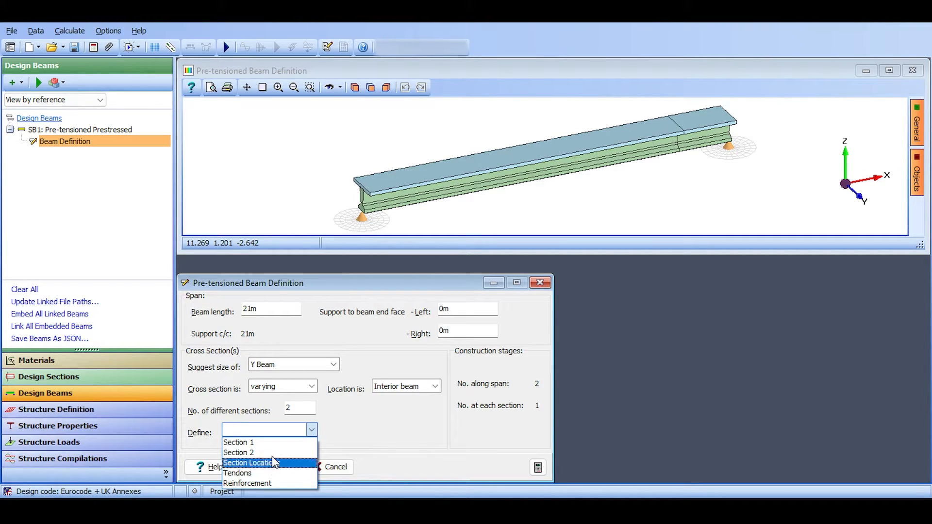
left_click(270, 442)
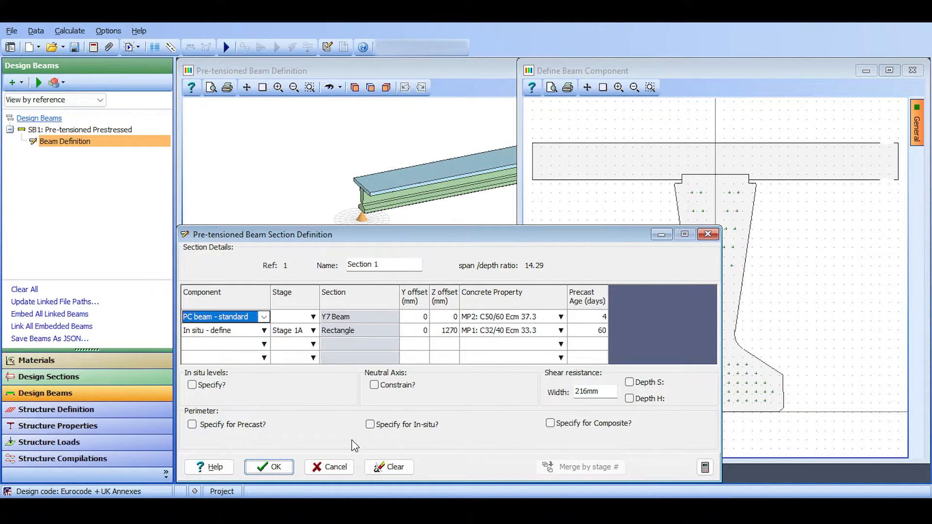
left_click(270, 468)
left_click(267, 431)
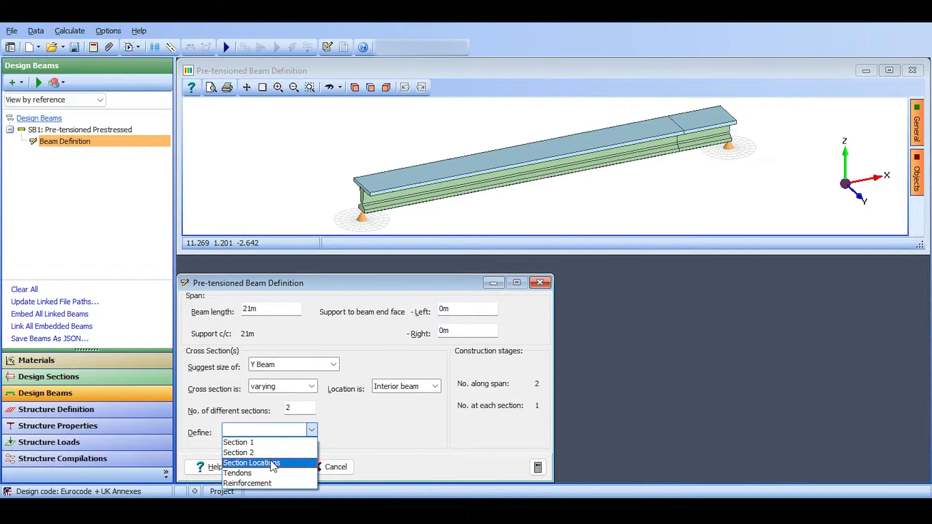
left_click(266, 483)
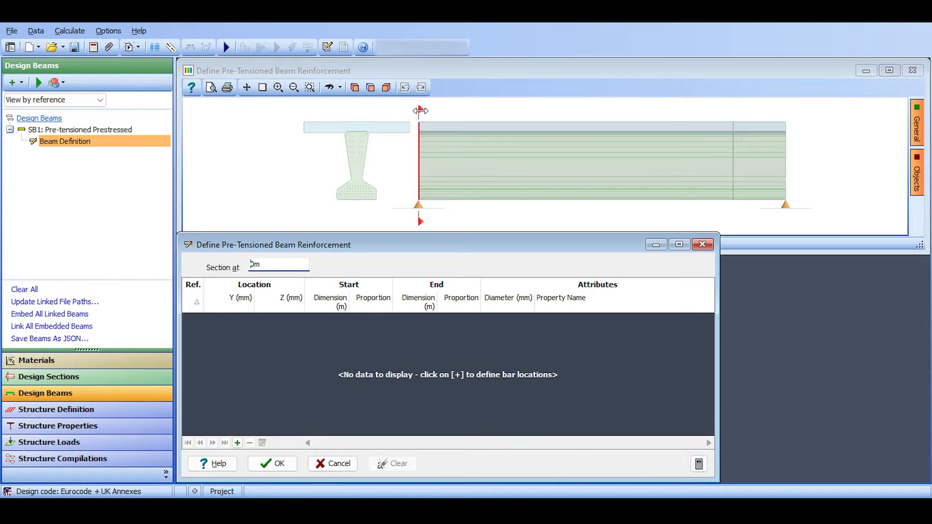
mouse_move(421, 111)
left_mouse_down()
mouse_move(578, 110)
mouse_move(302, 104)
left_mouse_up()
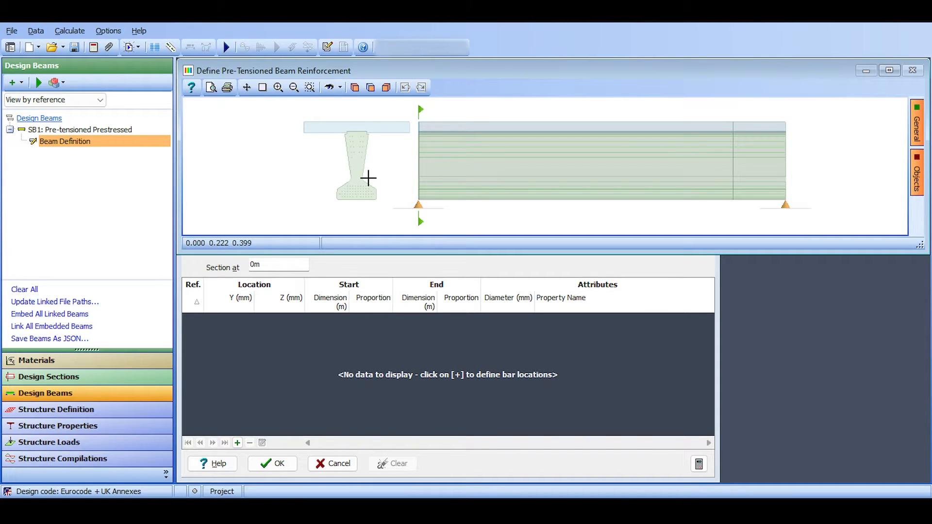
left_click(334, 374)
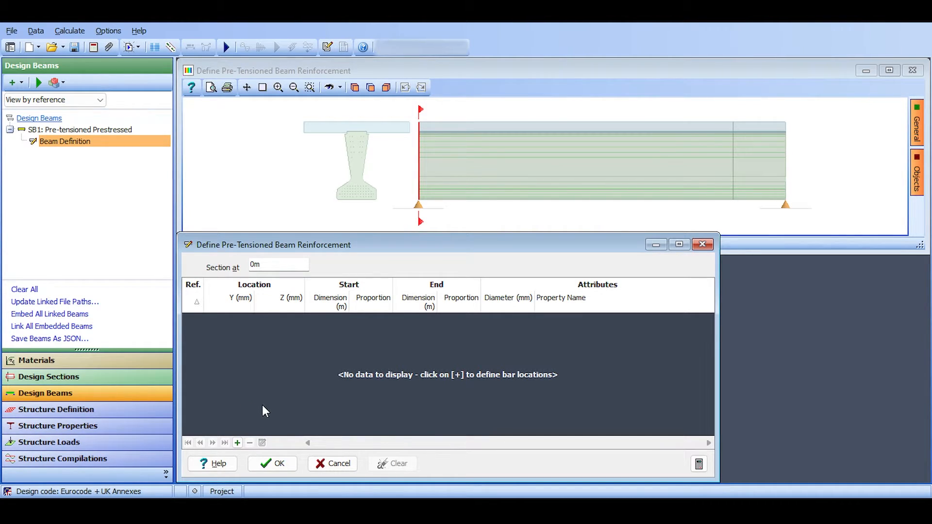
left_click(237, 443)
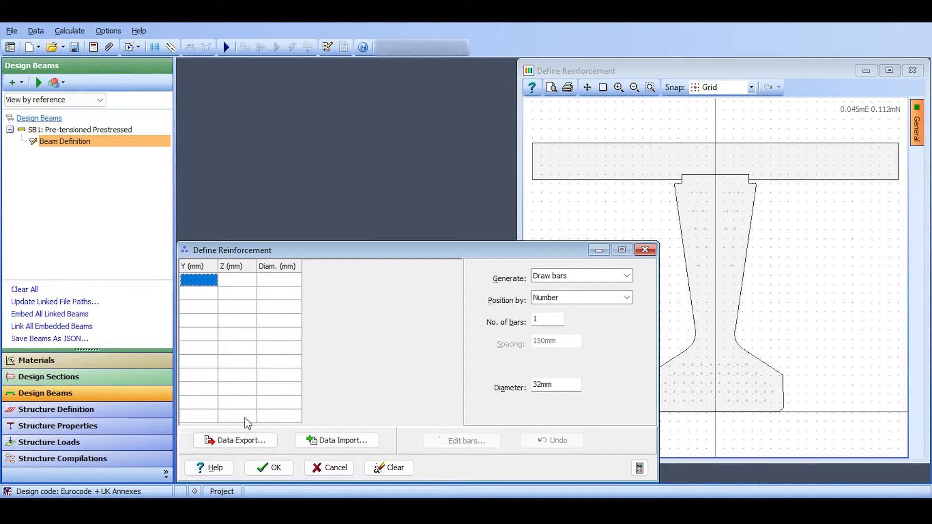
left_click(311, 461)
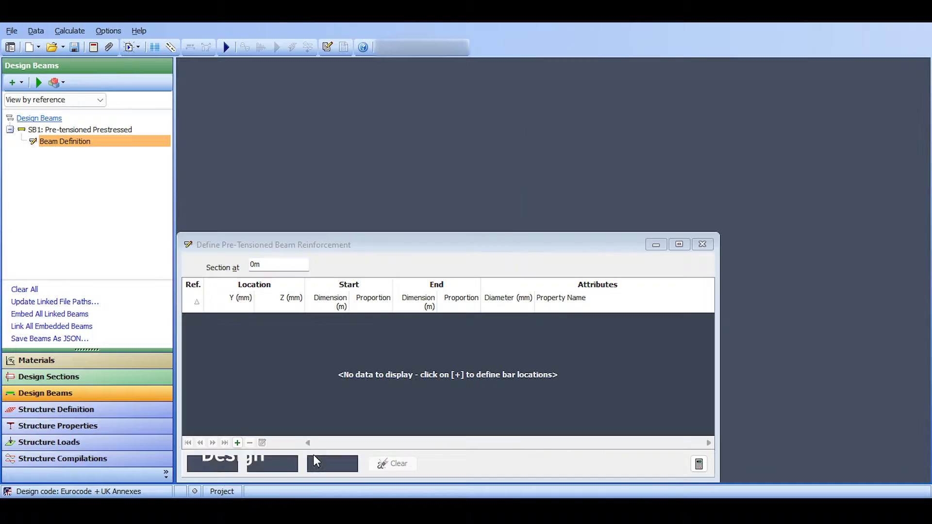
left_click(335, 464)
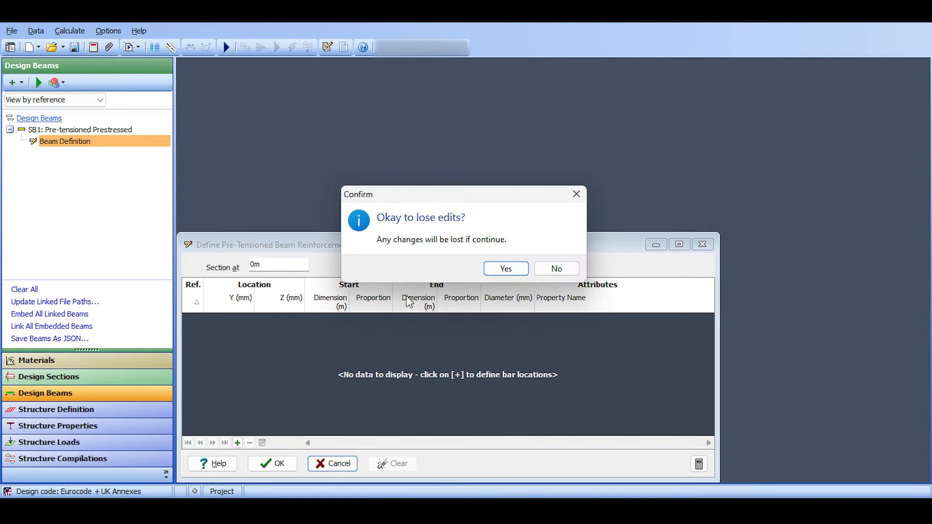
left_click(516, 267)
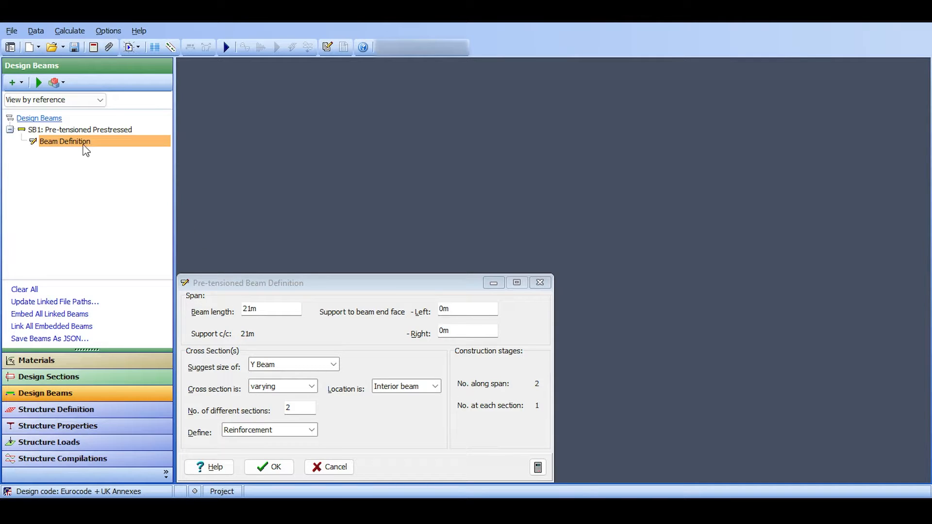
Accept the Section 1 and beam definitions, and reopen the beam definition of SB1.
left_click(270, 428)
left_click(274, 443)
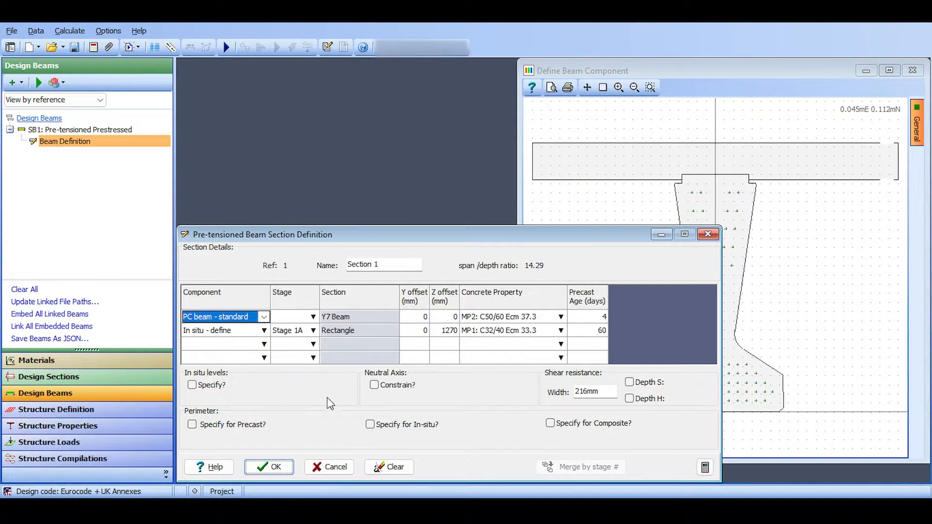
left_click(269, 467)
left_click(268, 466)
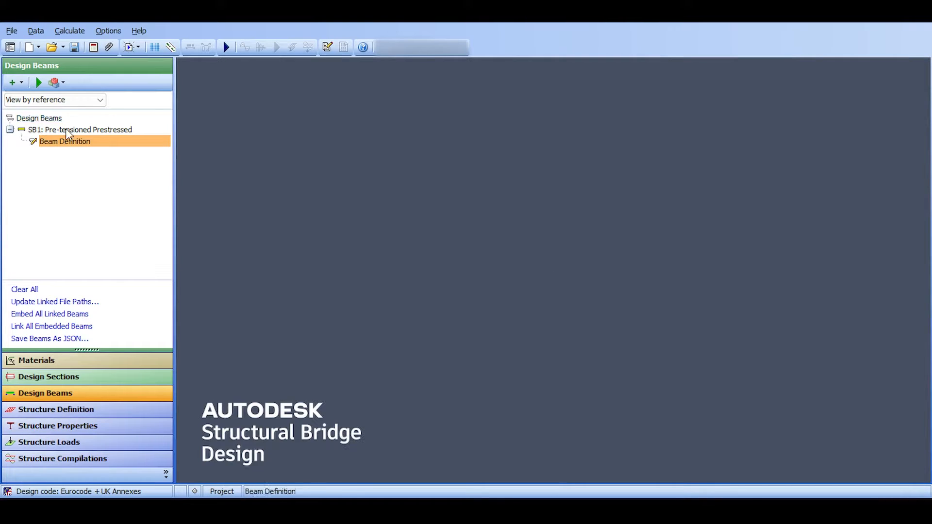
left_click(66, 130)
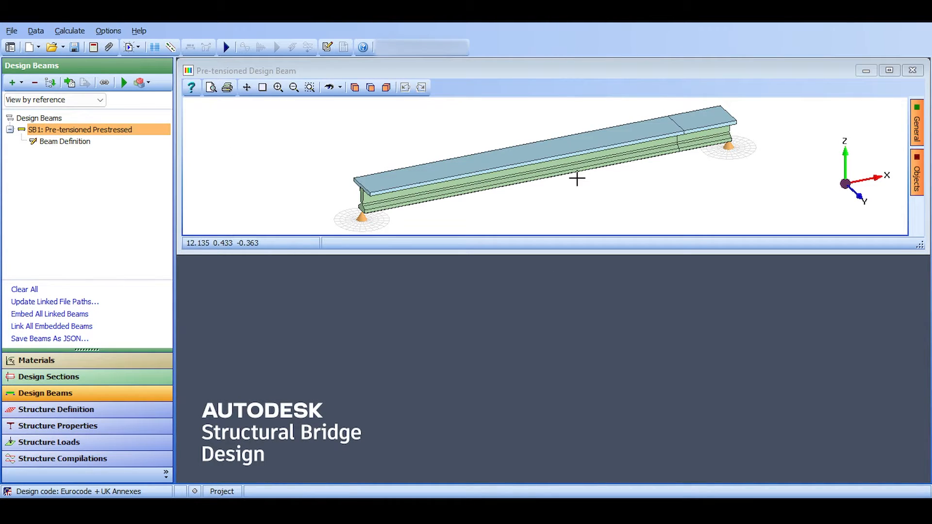
left_click(83, 142)
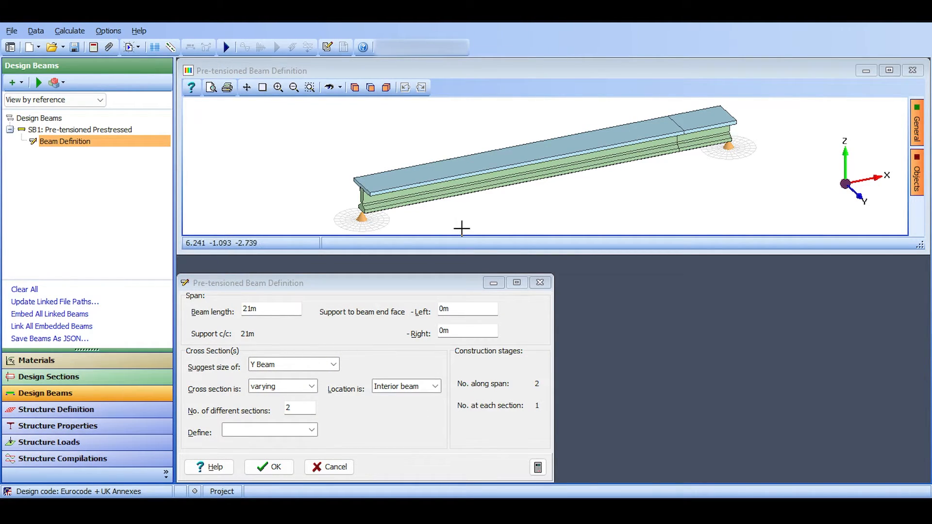
Review the Section 1, Section 2 and Section Locations definitions in turn, cancelling out of each.
left_click(290, 432)
left_click(279, 440)
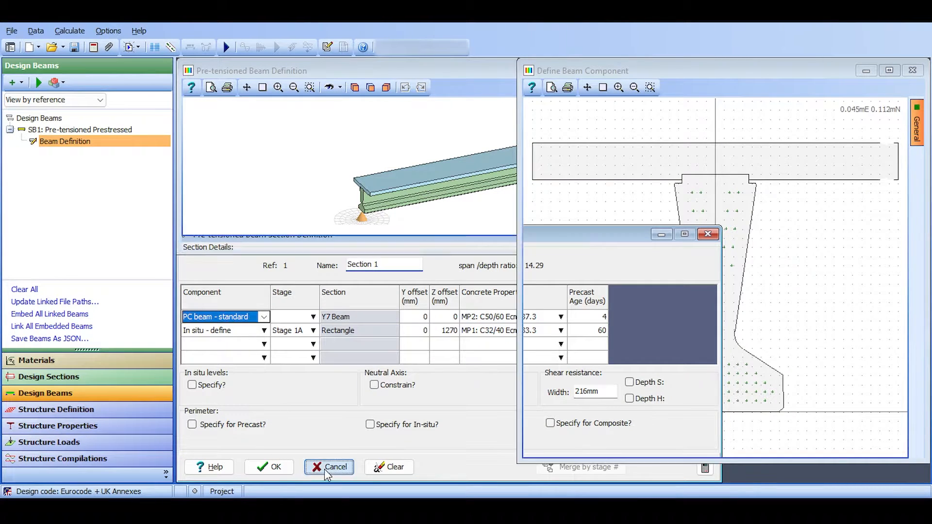
left_click(329, 466)
left_click(258, 429)
left_click(260, 452)
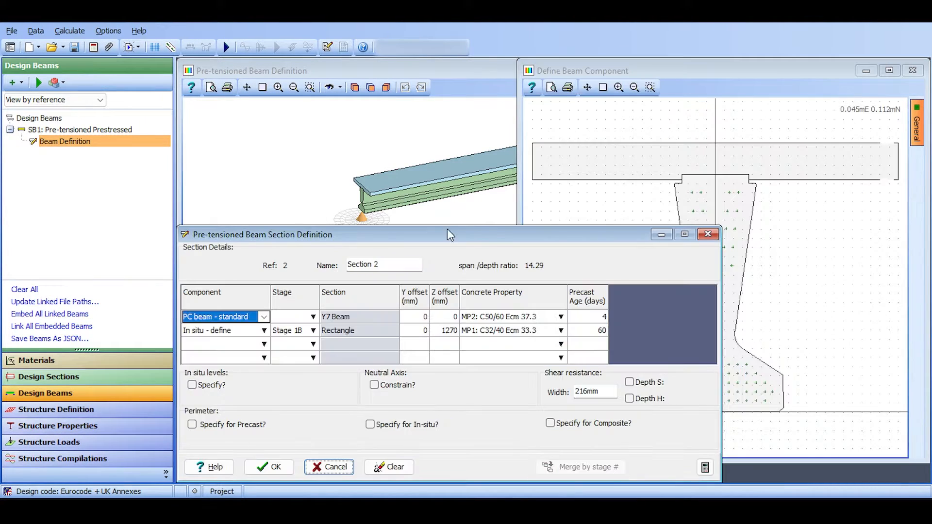
left_click(329, 467)
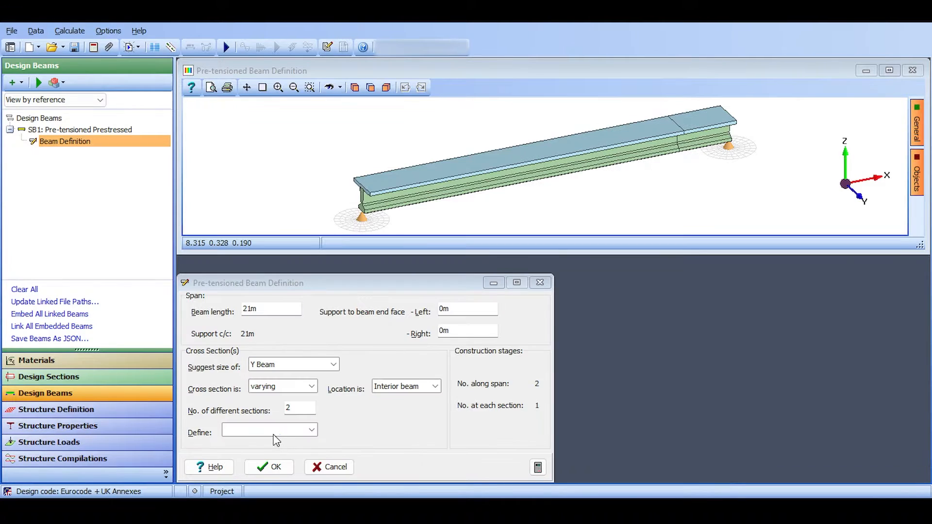
left_click(279, 430)
left_click(280, 463)
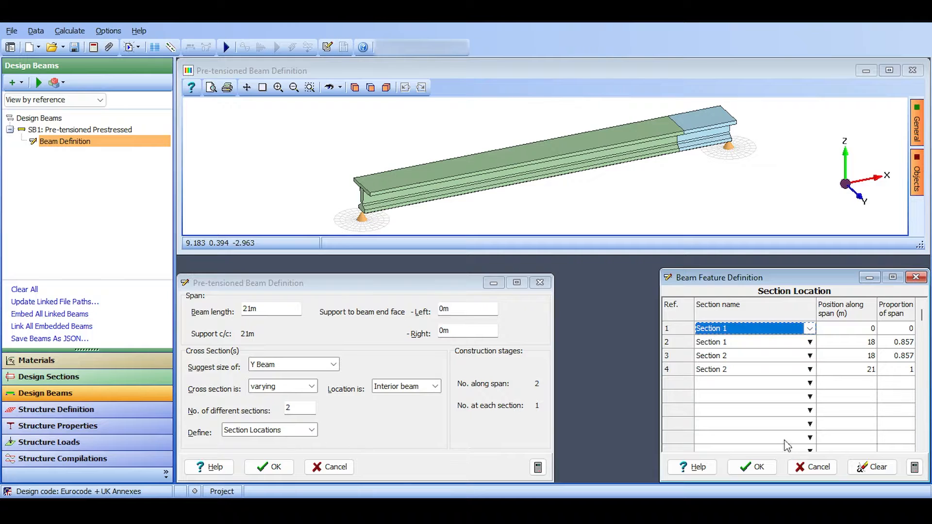
left_click(812, 467)
Open the beam's reinforcement definition at section 0m and start adding bar locations.
left_click(311, 430)
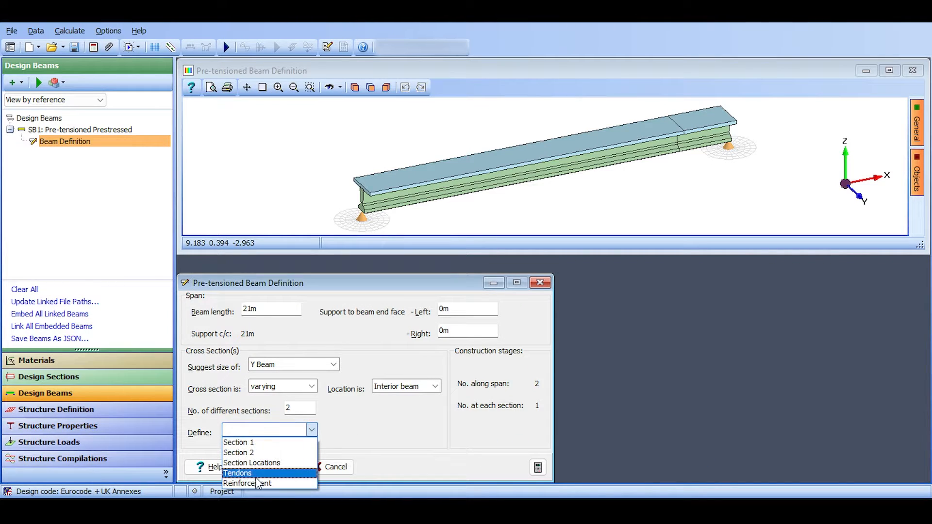
left_click(252, 484)
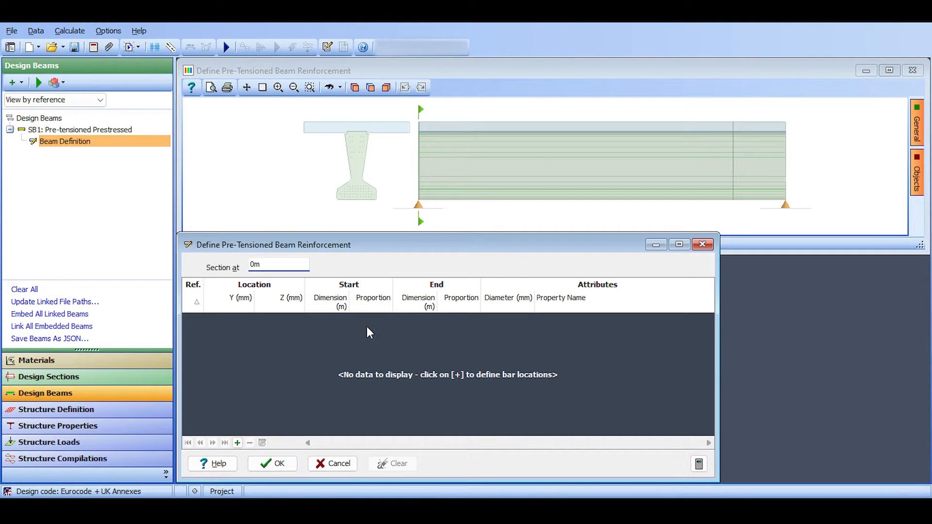
left_click(237, 443)
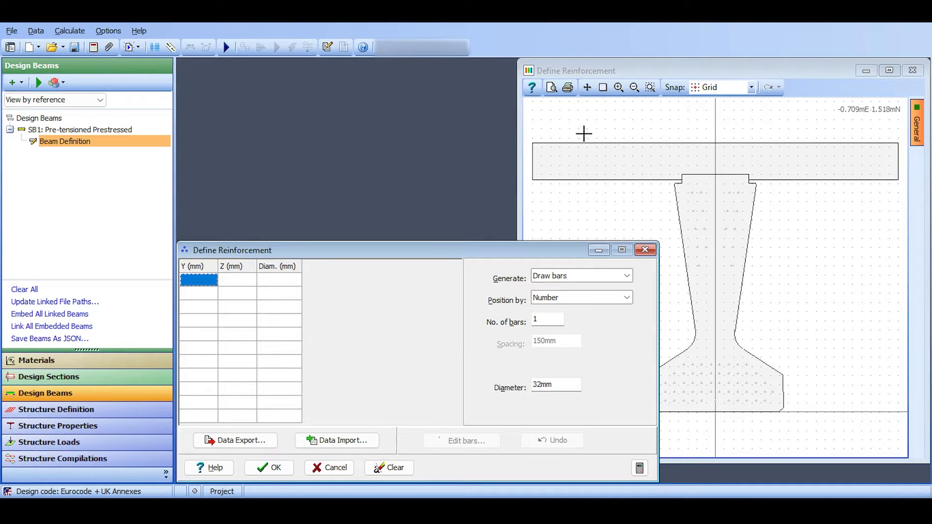
Draw single 32 mm bars at scattered grid points in and around the deck slab and try to accept them.
left_click(577, 167)
left_click(614, 156)
left_click(634, 146)
left_click(669, 137)
left_click(807, 192)
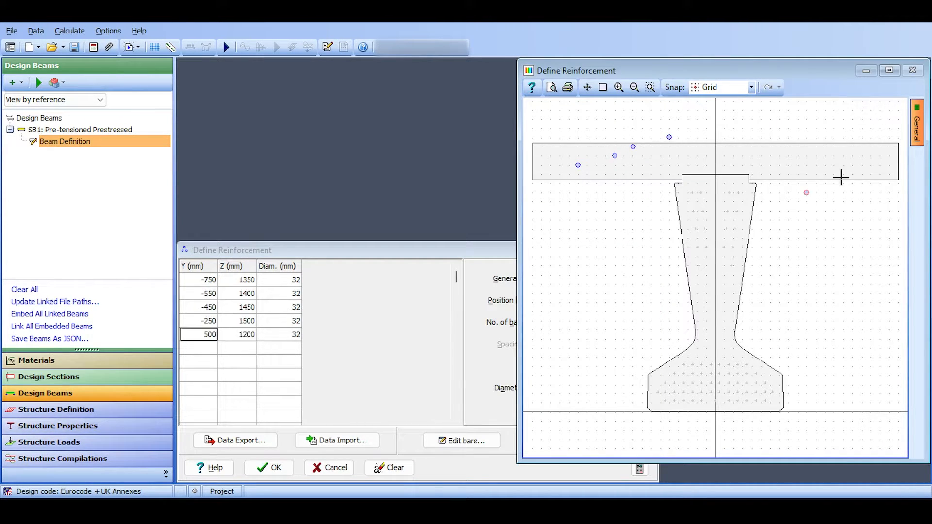
left_click(842, 166)
left_click(834, 156)
left_click(806, 156)
left_click(661, 110)
left_click(615, 138)
left_click(596, 138)
left_click(806, 183)
left_click(797, 183)
left_click(743, 165)
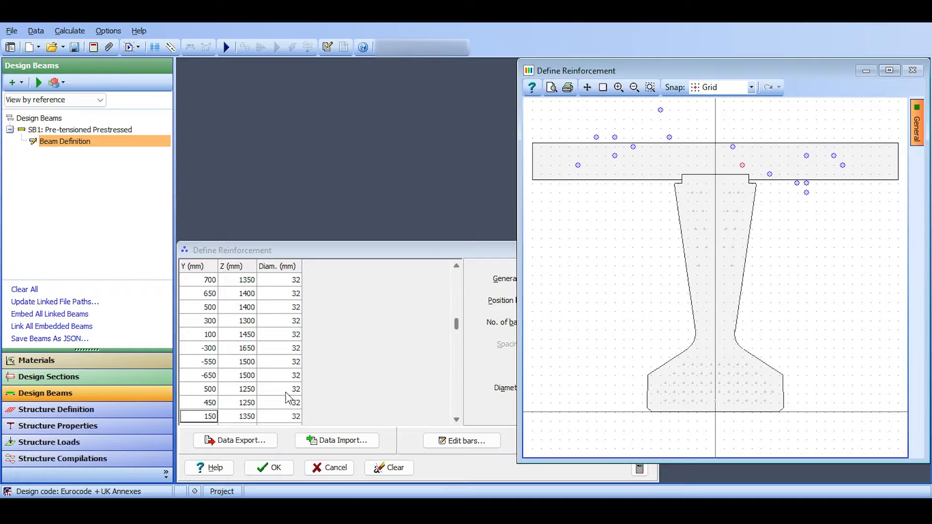
left_click(269, 467)
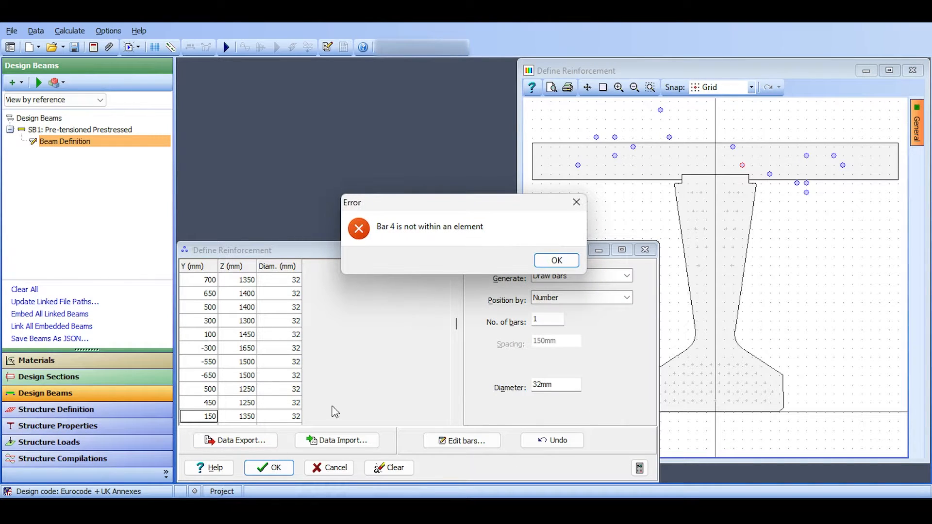
left_click(541, 261)
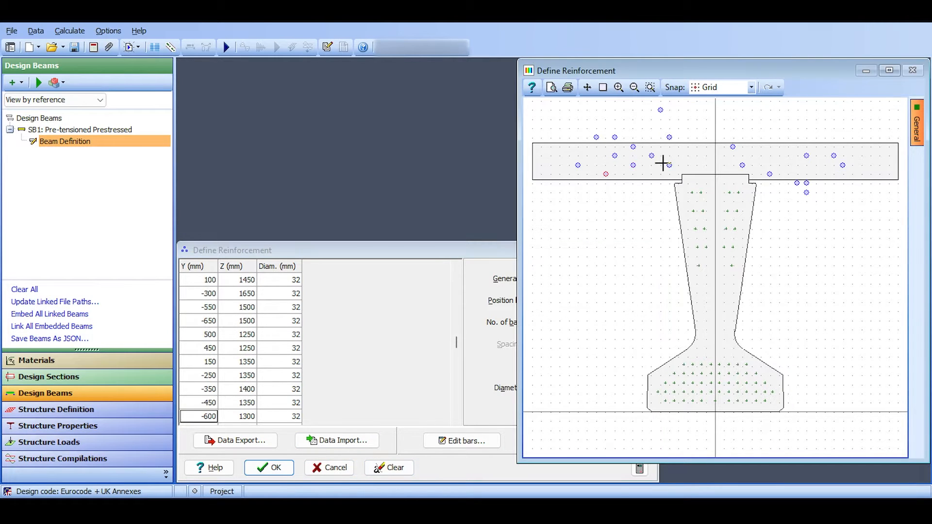
Draw a few more single bars in the deck slab above the beam and clear all the bars.
left_click(725, 174)
left_click(743, 174)
left_click(743, 165)
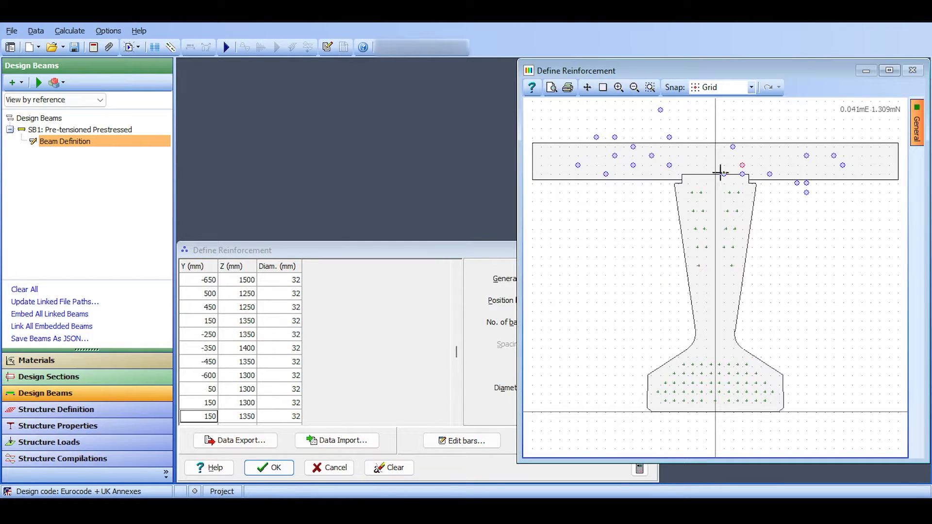
left_click(406, 469)
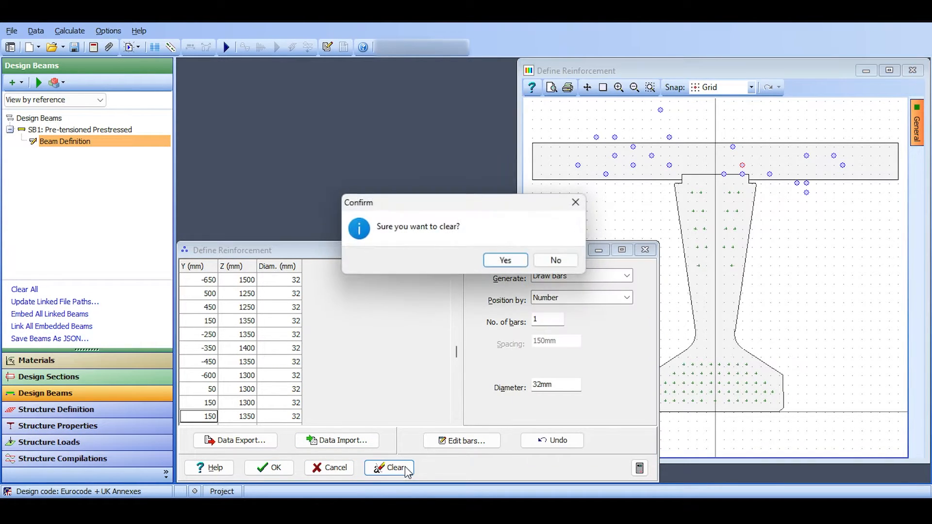
left_click(506, 260)
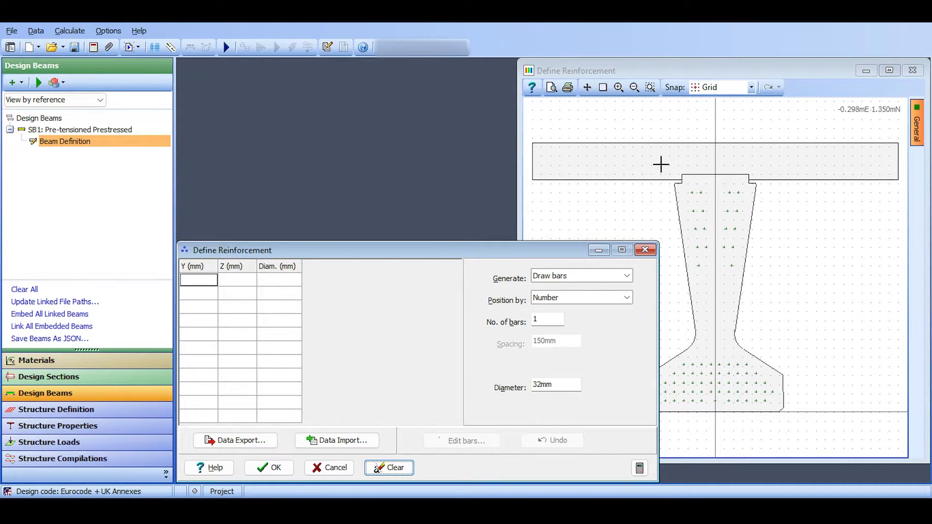
Draw single 32 mm bars at grid points across the full width of the deck slab and clear them all.
left_click(578, 174)
left_click(596, 165)
left_click(633, 165)
left_click(678, 156)
left_click(733, 165)
left_click(742, 165)
left_click(770, 165)
left_click(788, 165)
left_click(825, 155)
left_click(824, 147)
left_click(842, 156)
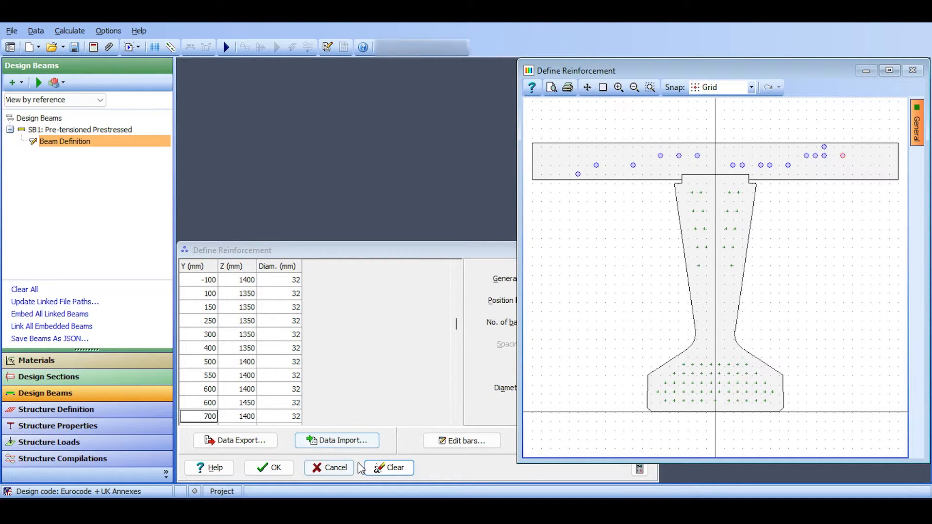
left_click(379, 468)
left_click(485, 262)
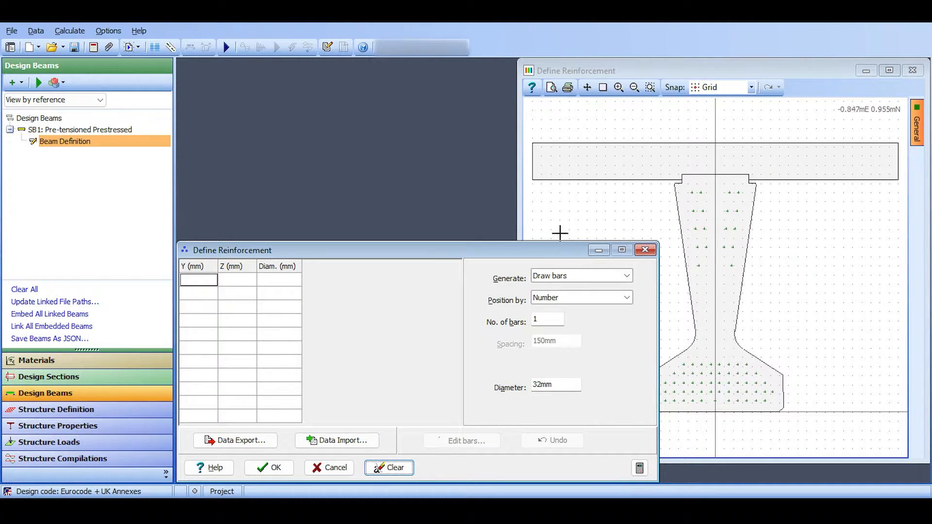
Draw a sloping row of ten 32 mm bars running down from the slab's left end and clear all the bars.
left_click(587, 165)
left_click(402, 321)
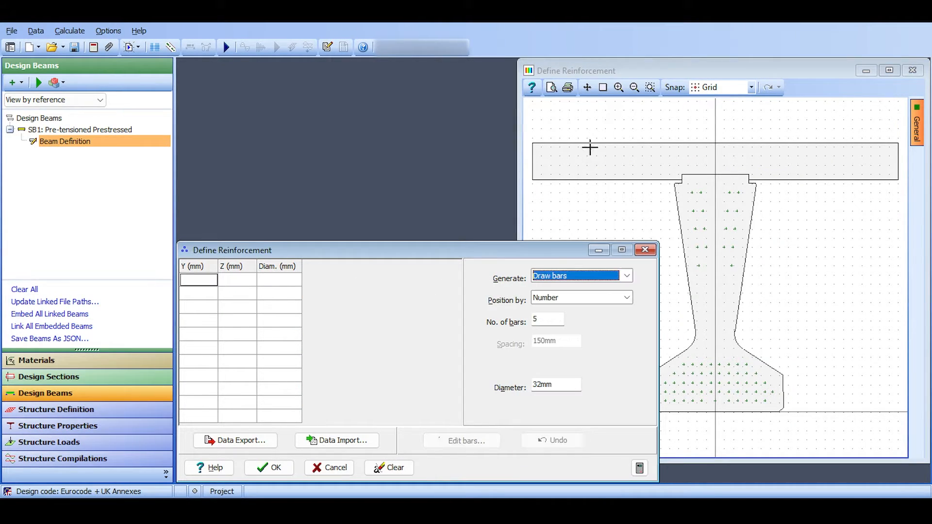
double_click(548, 319)
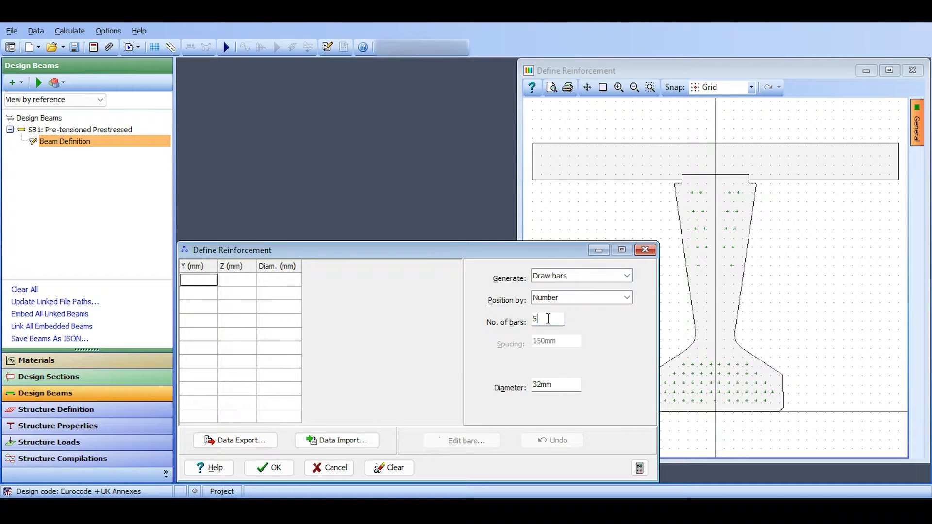
type("10")
left_click_drag(552, 153, 625, 272)
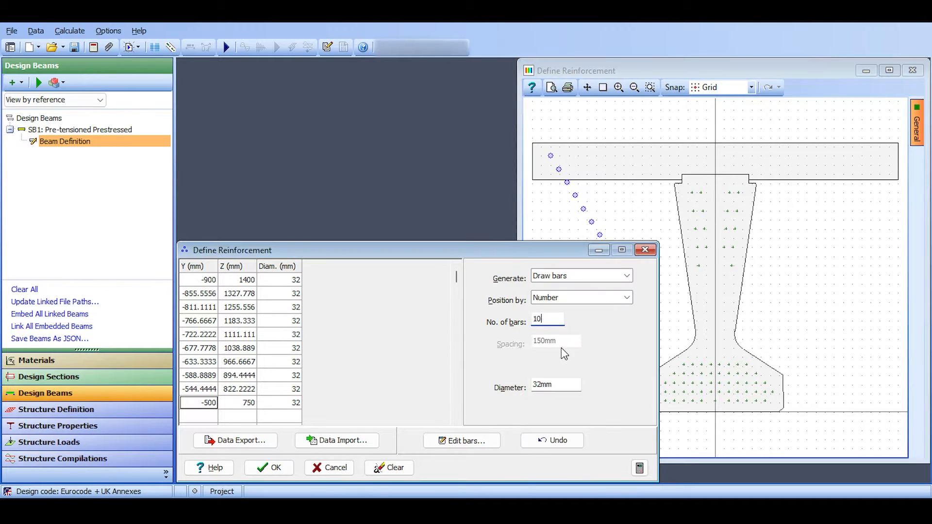
left_click(570, 301)
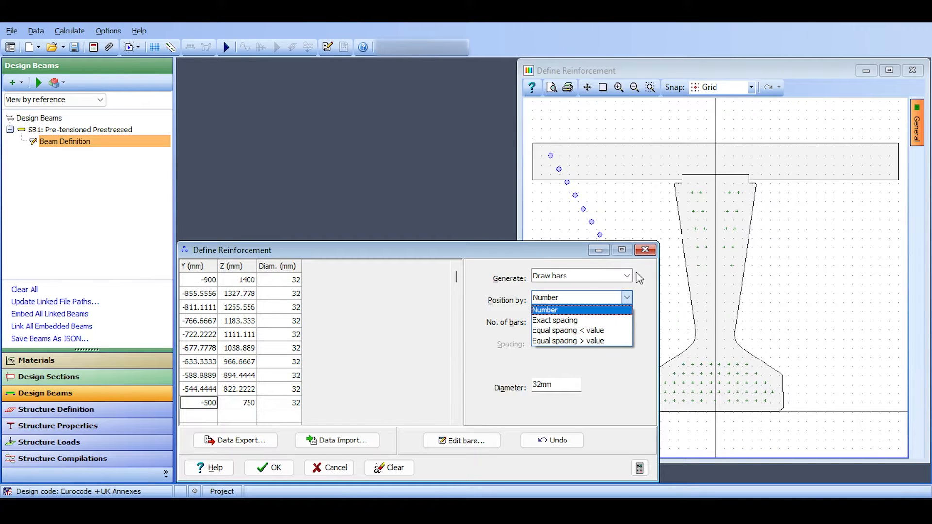
left_click(487, 312)
left_click(409, 472)
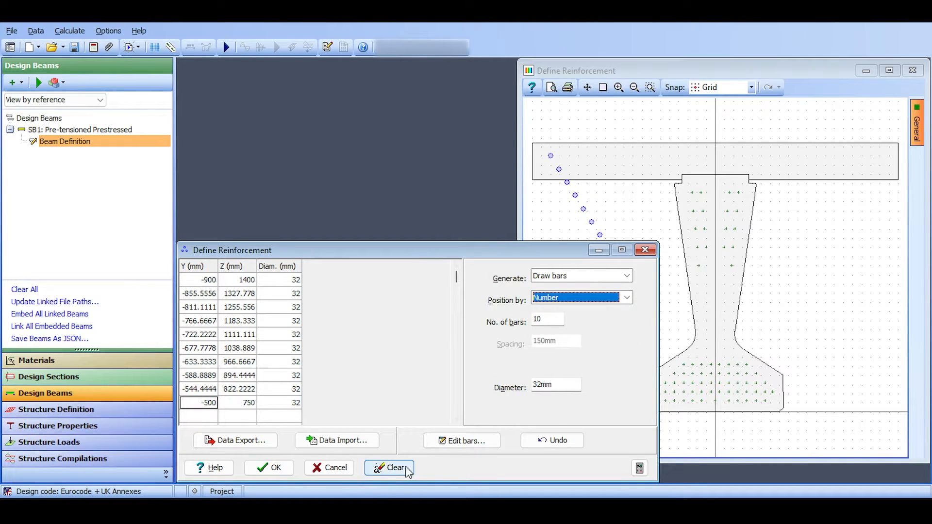
left_click(507, 265)
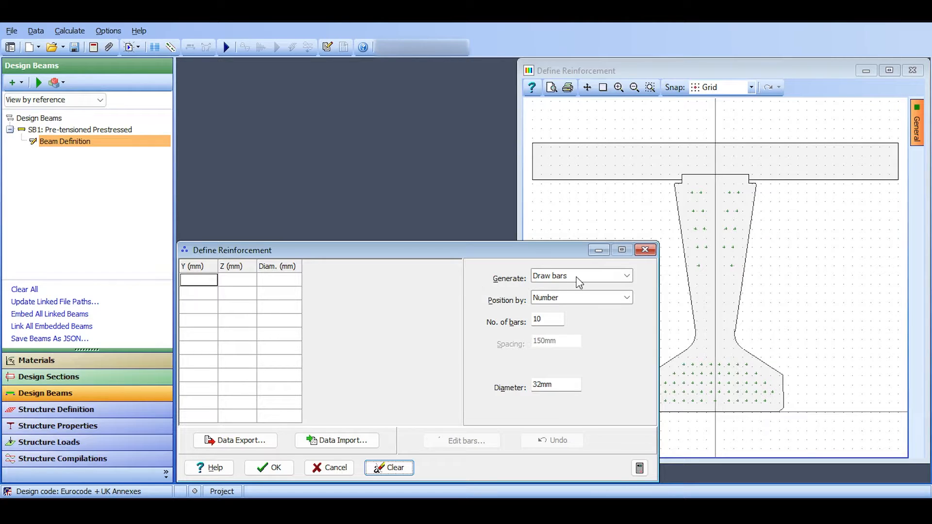
Switch the bar generation method to Reinforce face(s) and try picking the slab's top face.
left_click(549, 278)
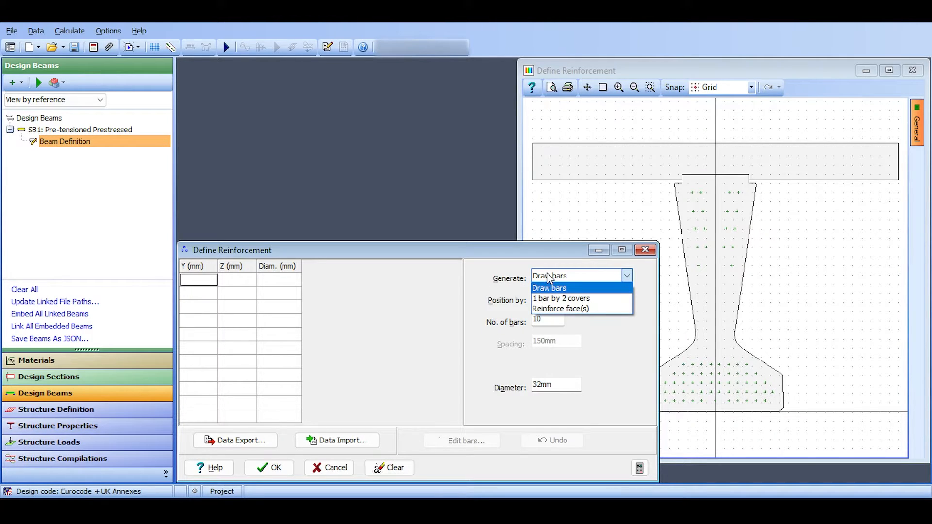
left_click(545, 306)
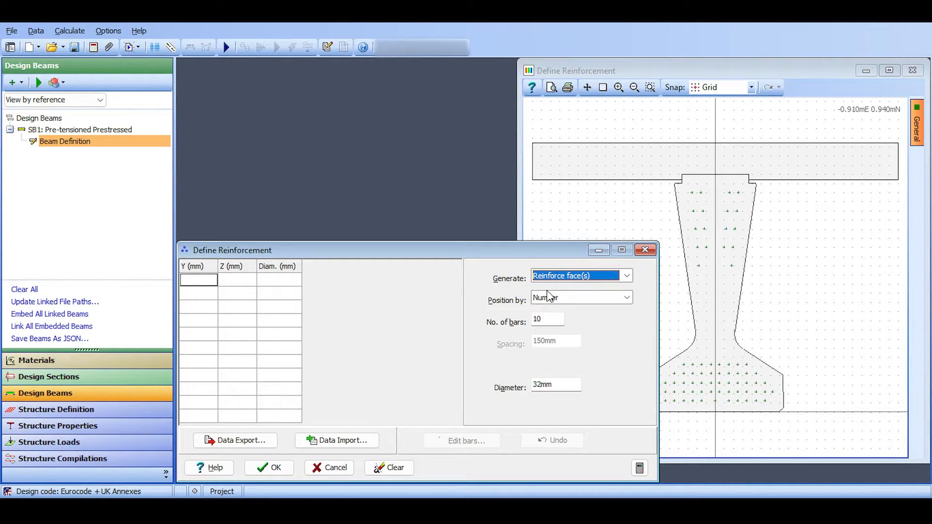
left_click(605, 142)
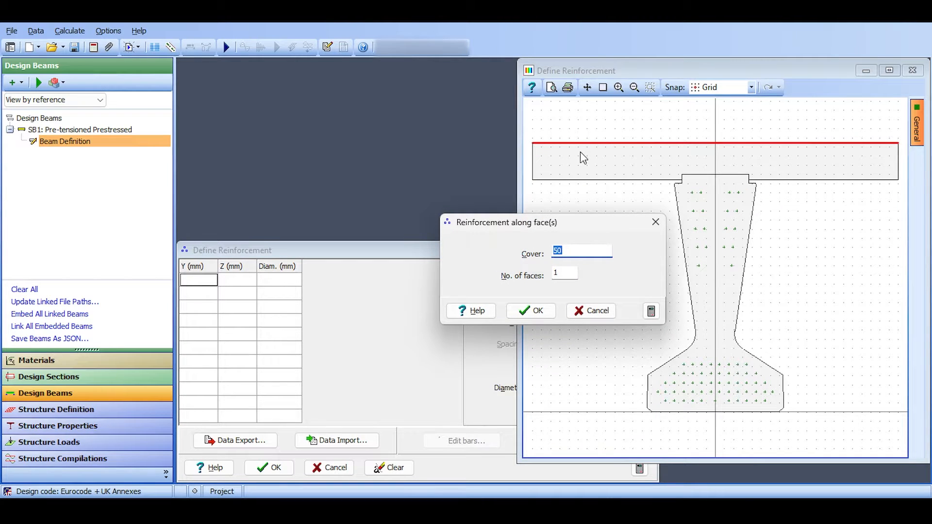
left_click(655, 222)
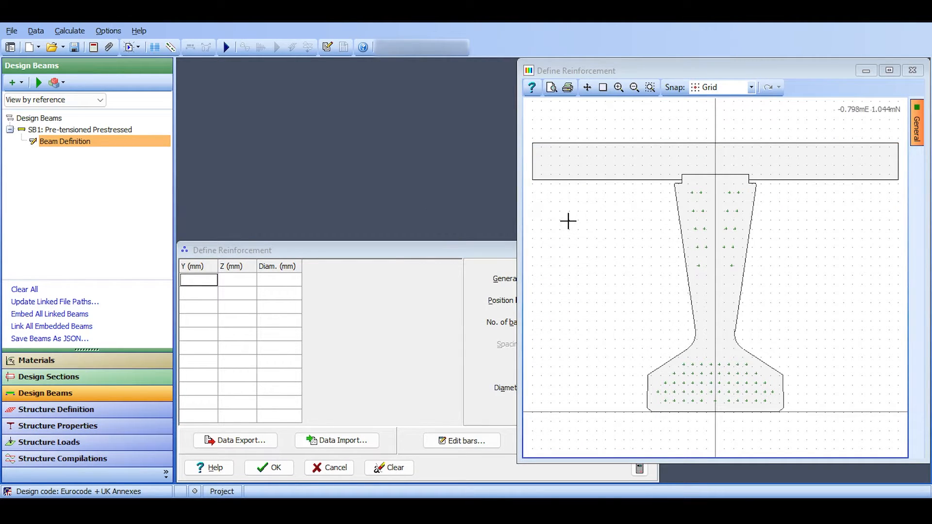
left_click(464, 256)
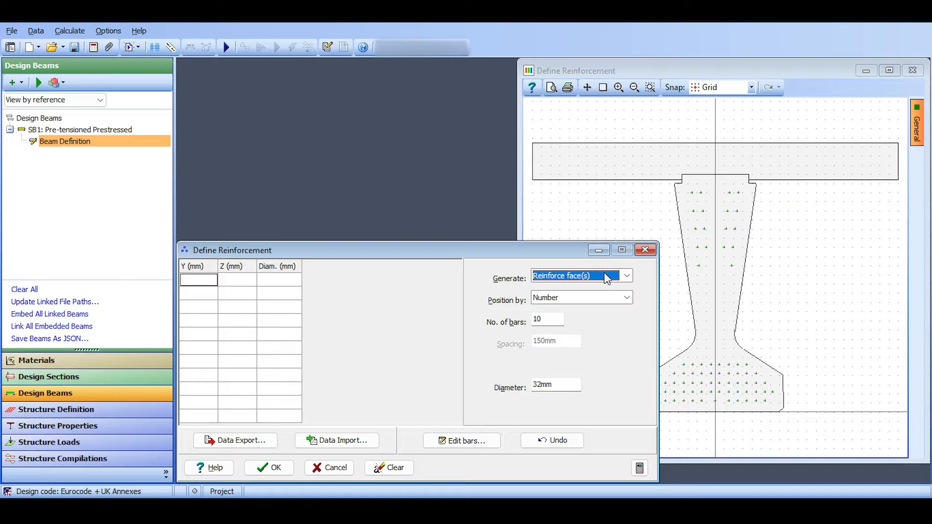
Generate ten 32 mm bars along the slab's top face with a cover of 50 and clear them all.
left_click(613, 144)
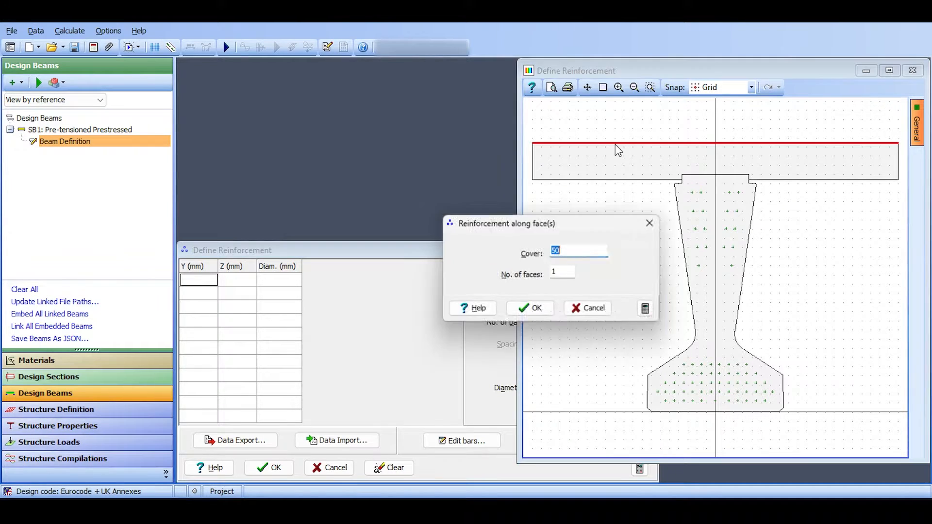
left_click(528, 314)
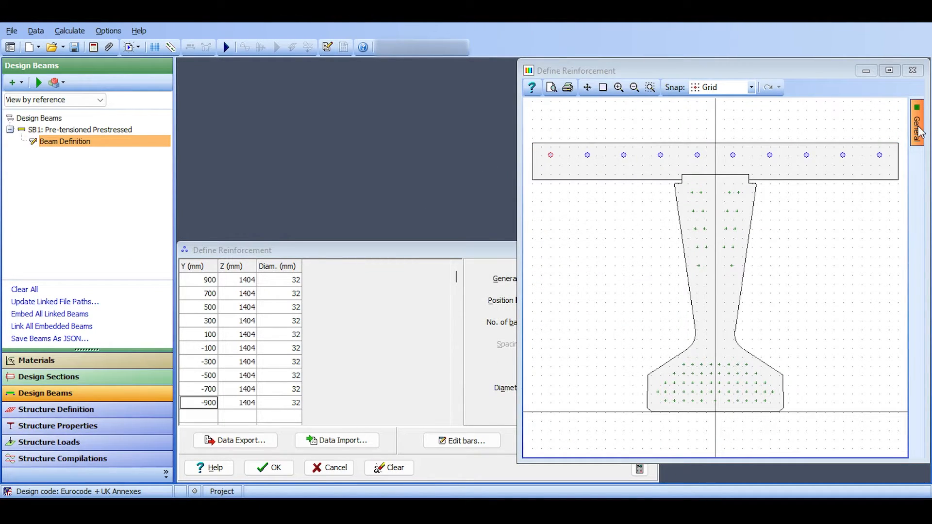
left_click(506, 263)
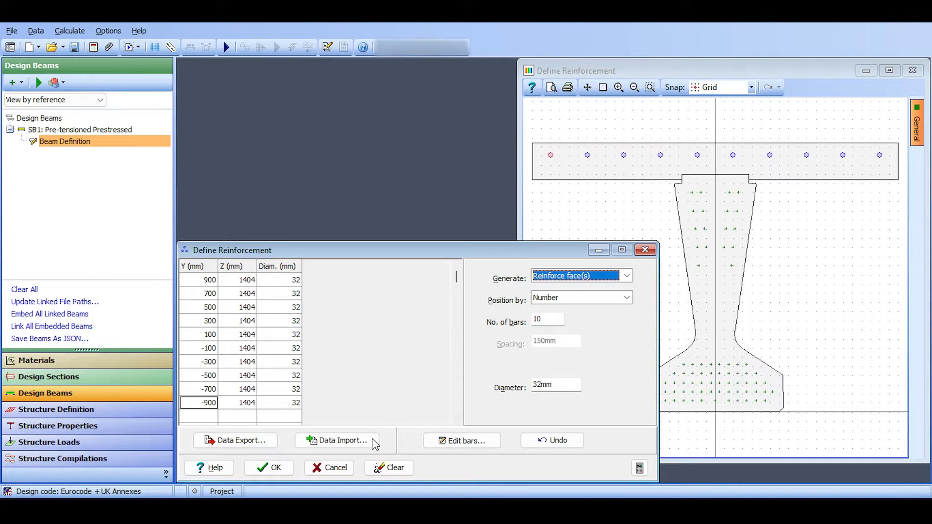
left_click(389, 467)
left_click(505, 260)
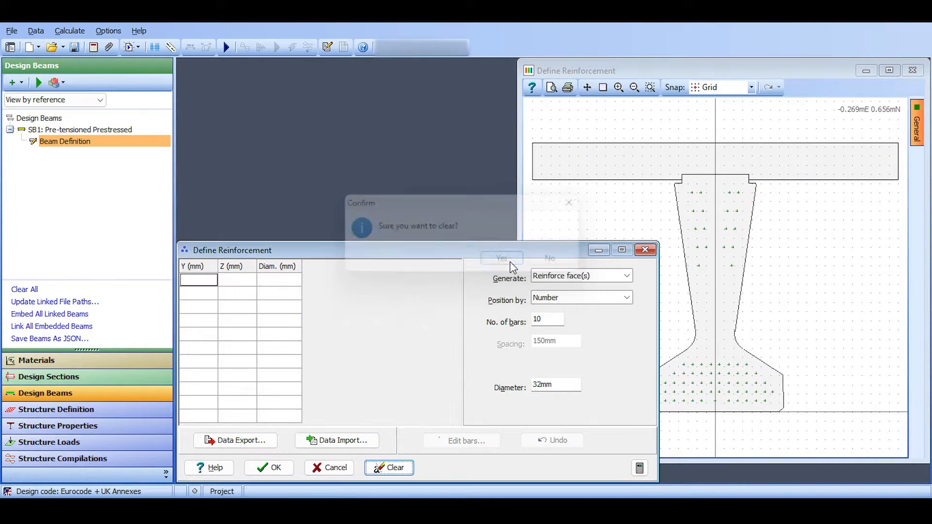
Generate 25 mm bars at an exact spacing of 200 mm along the slab's top face with a cover of 50, and accept them.
left_click(566, 297)
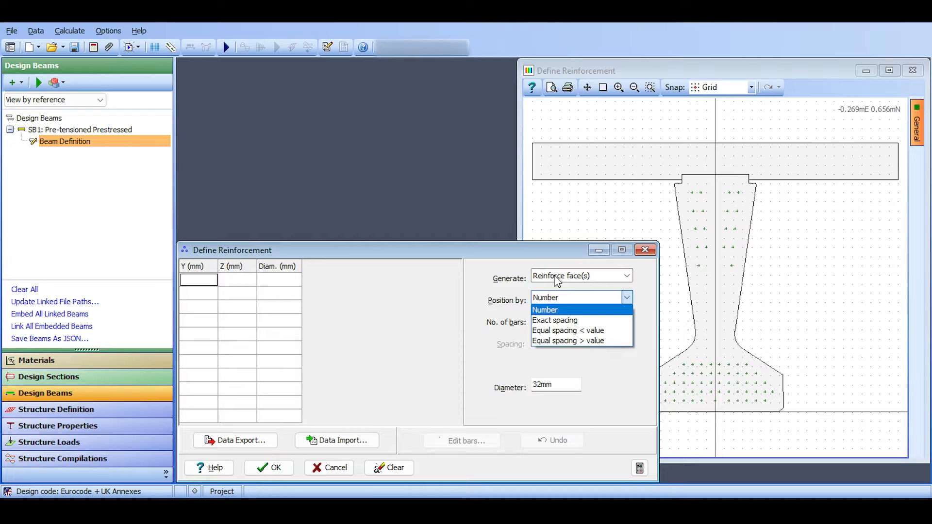
left_click(564, 324)
double_click(538, 342)
type("2000")
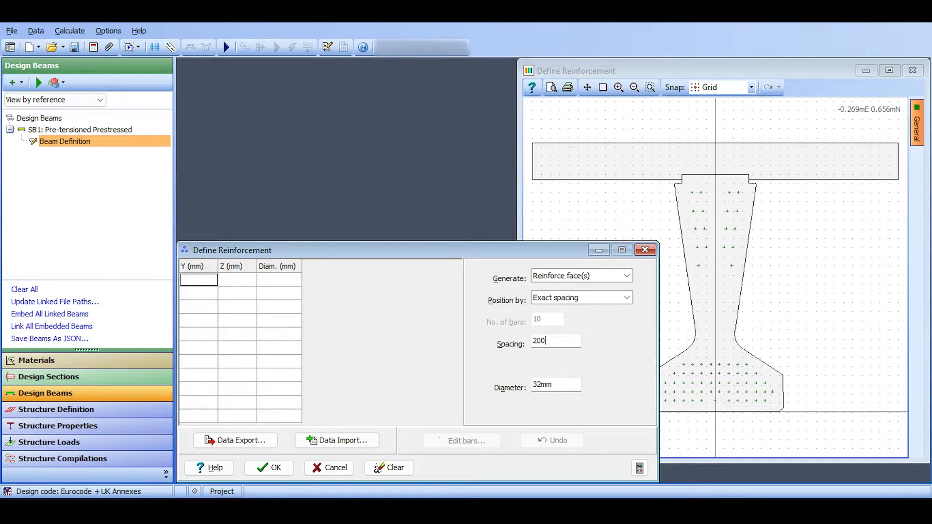
left_click(542, 380)
type("25")
left_click(607, 143)
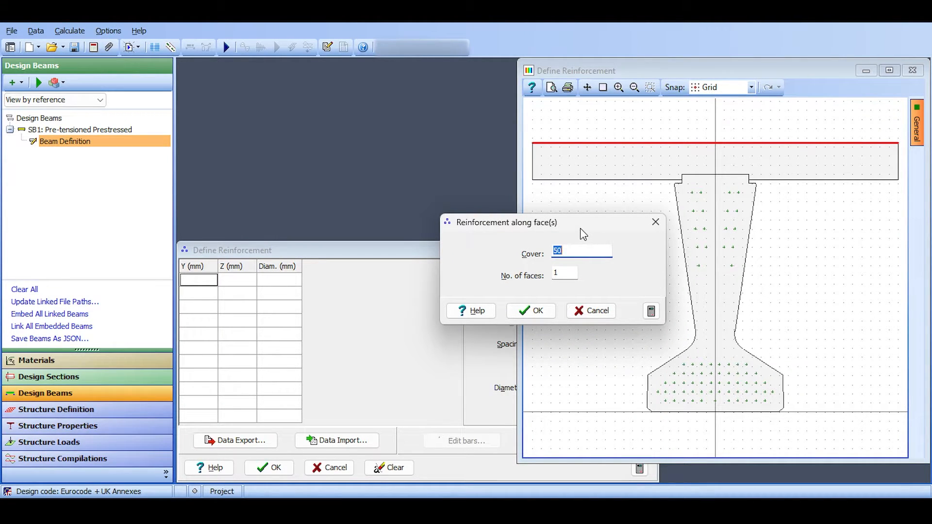
left_click(522, 311)
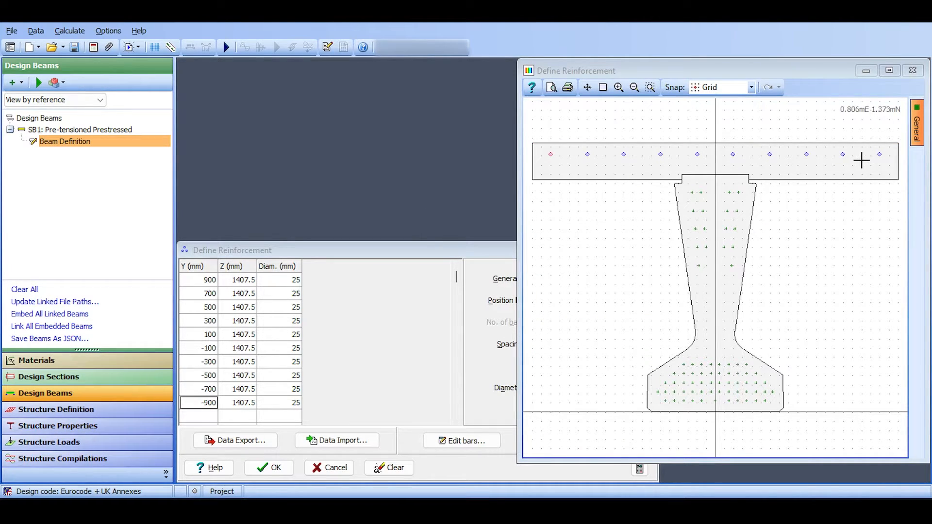
left_click(270, 468)
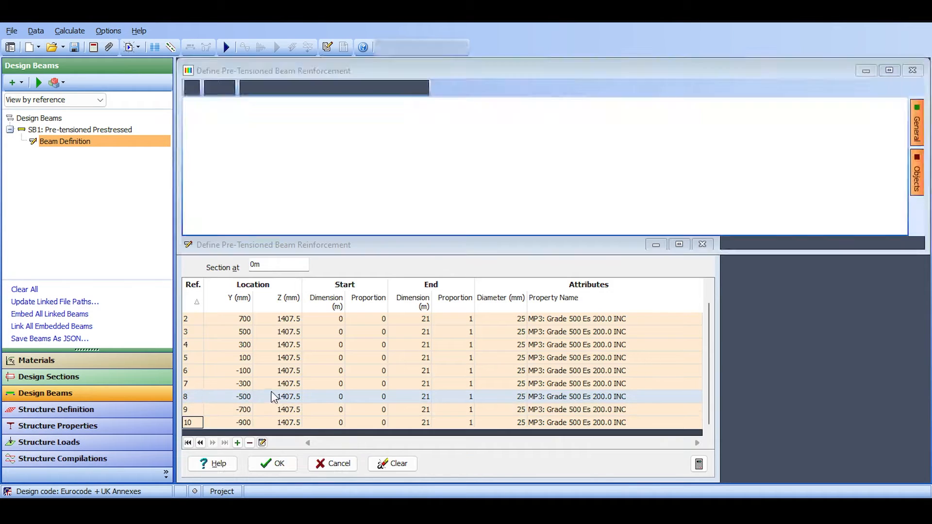
Edit the attributes of all the bars together so that they start at 15 m along the beam.
left_click(222, 319)
left_click(196, 320)
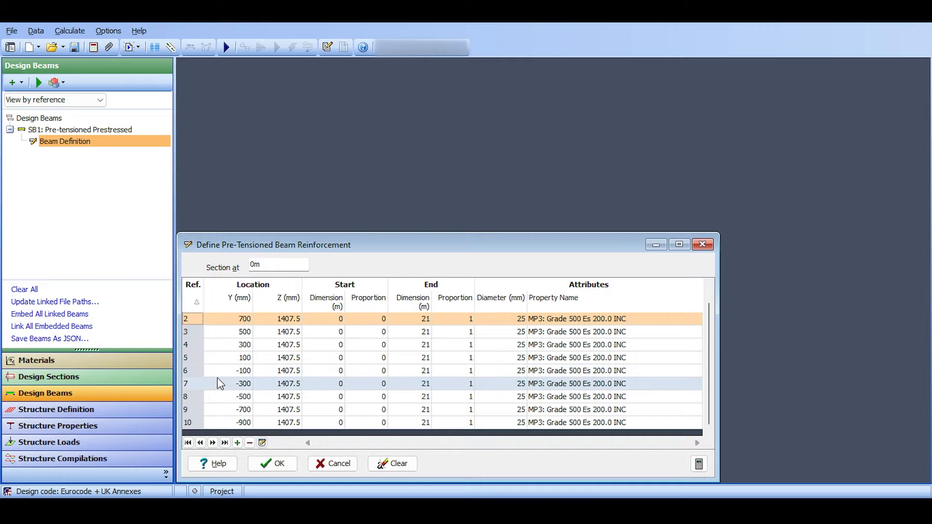
scroll(273, 346, "up", 1)
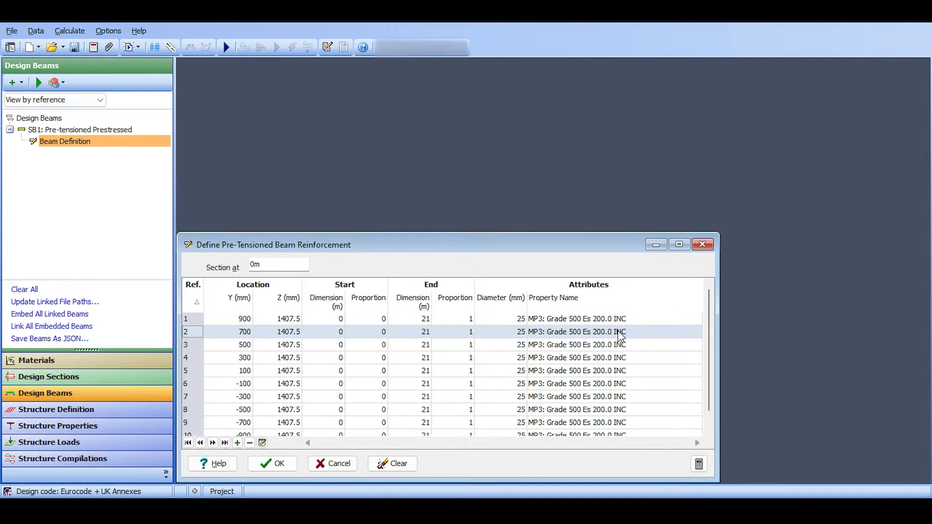
left_click(341, 309)
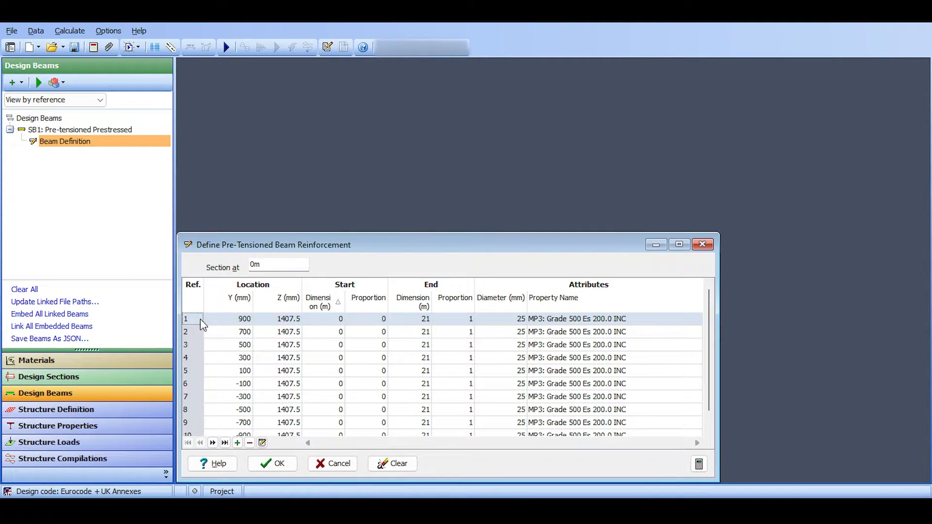
key("ctrl+a")
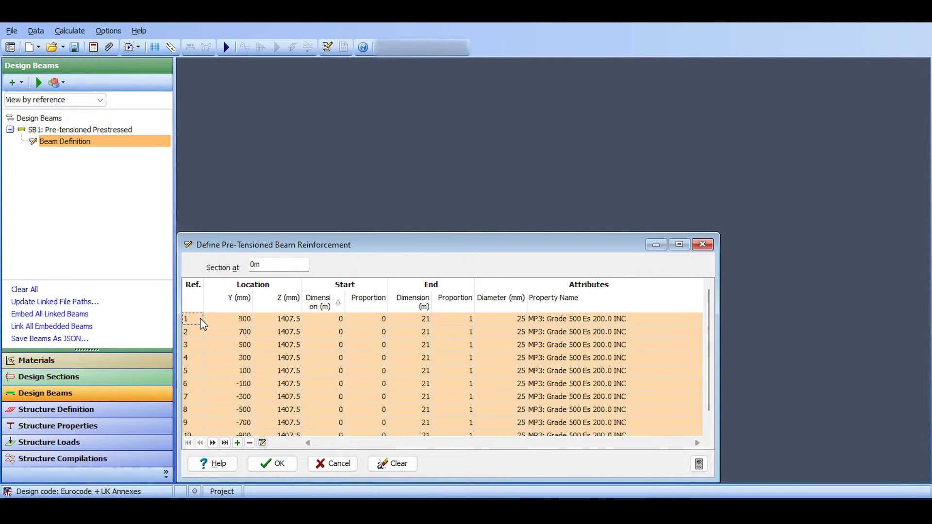
left_click(262, 442)
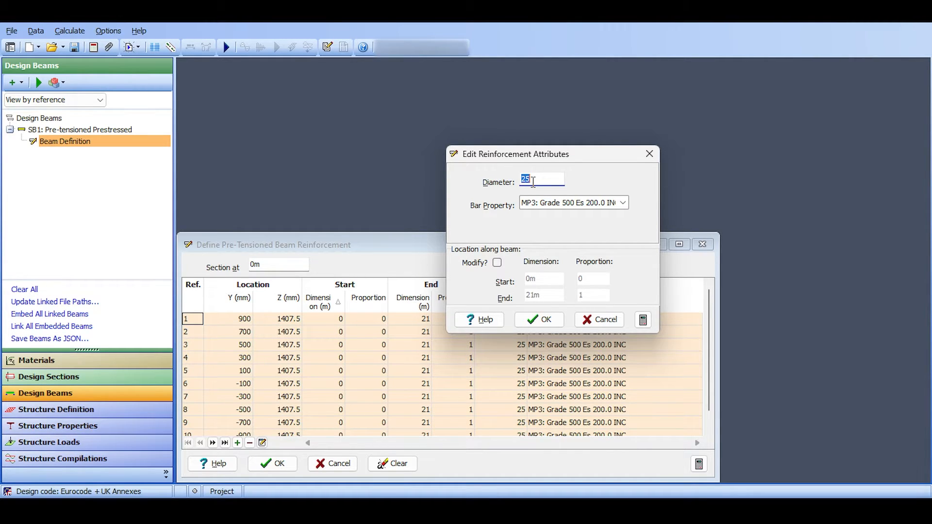
left_click(497, 263)
double_click(543, 275)
type("15m")
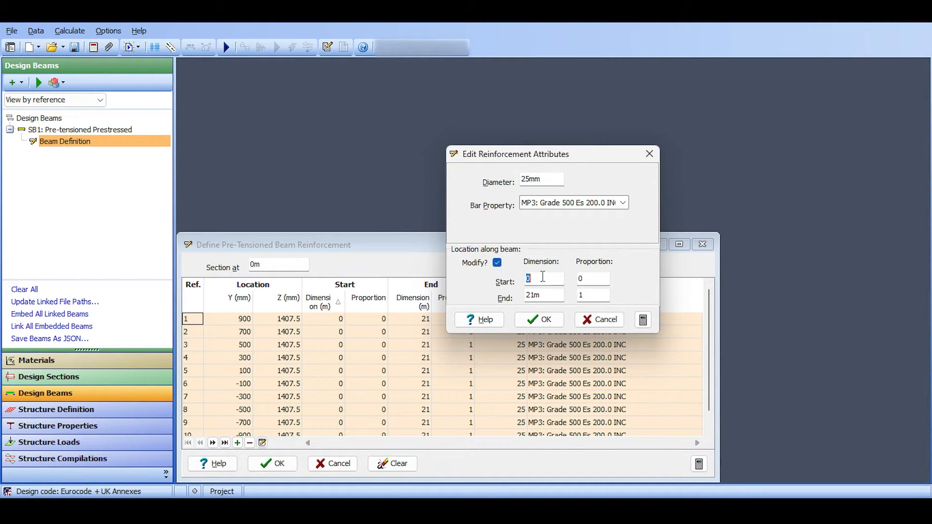
key("Tab")
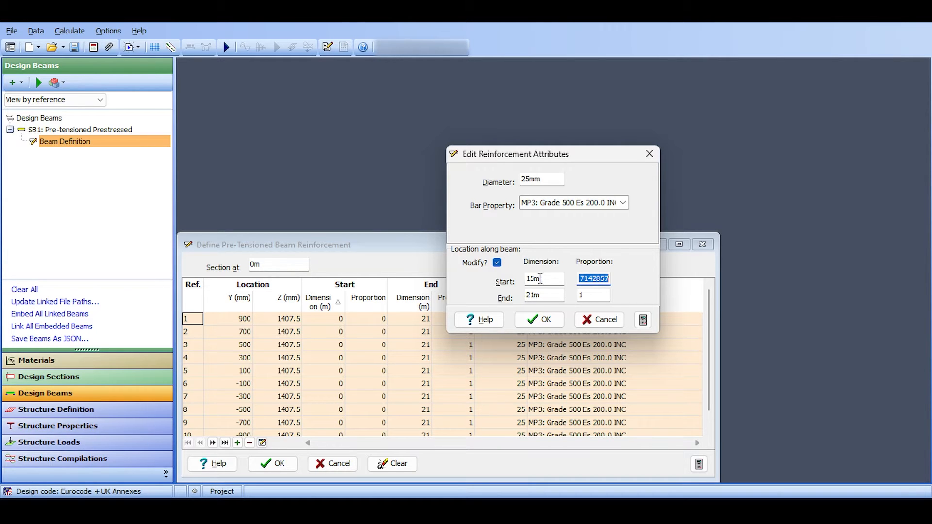
left_click(546, 319)
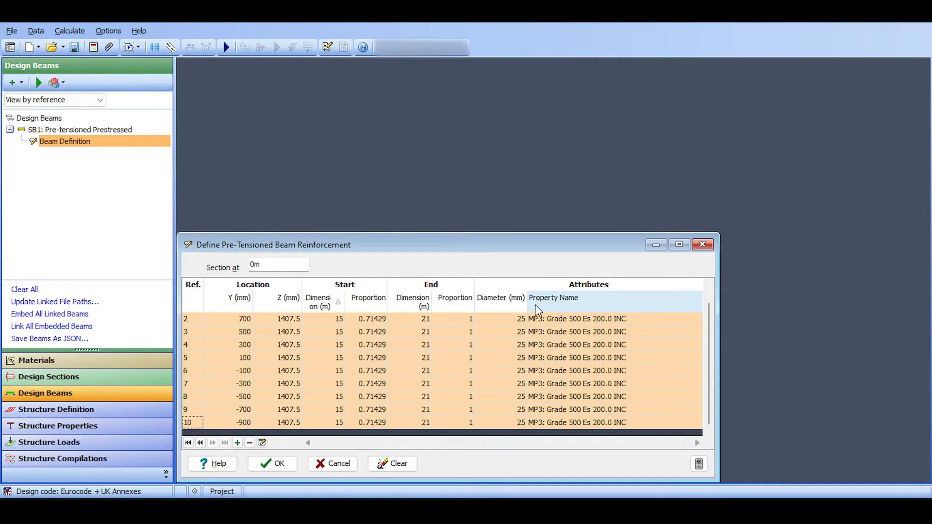
Switch to Paint and mark bars in purple across the joint between the Stage 1A and Stage 1B concrete on the plan.
left_click(531, 509)
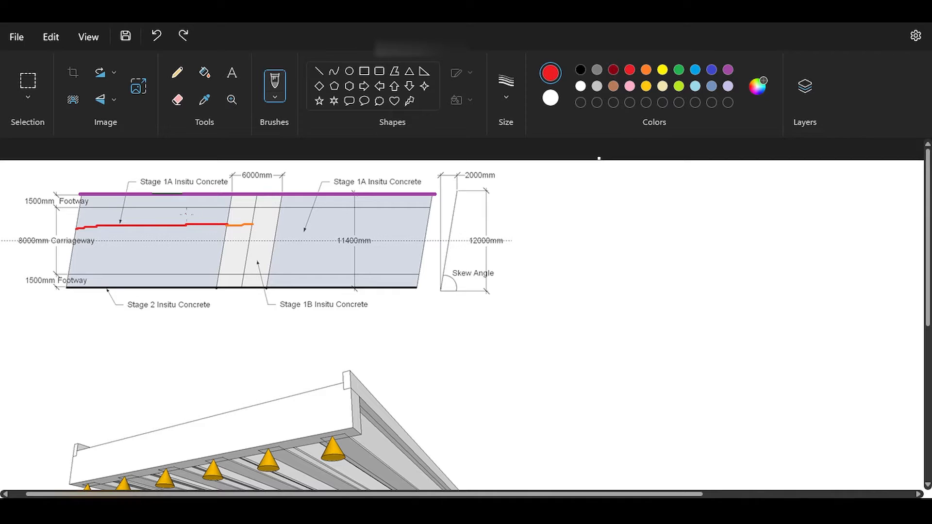
left_click(728, 69)
mouse_move(210, 201)
left_mouse_down()
mouse_move(246, 203)
mouse_move(238, 219)
mouse_move(246, 182)
mouse_move(256, 190)
mouse_move(203, 190)
left_mouse_up()
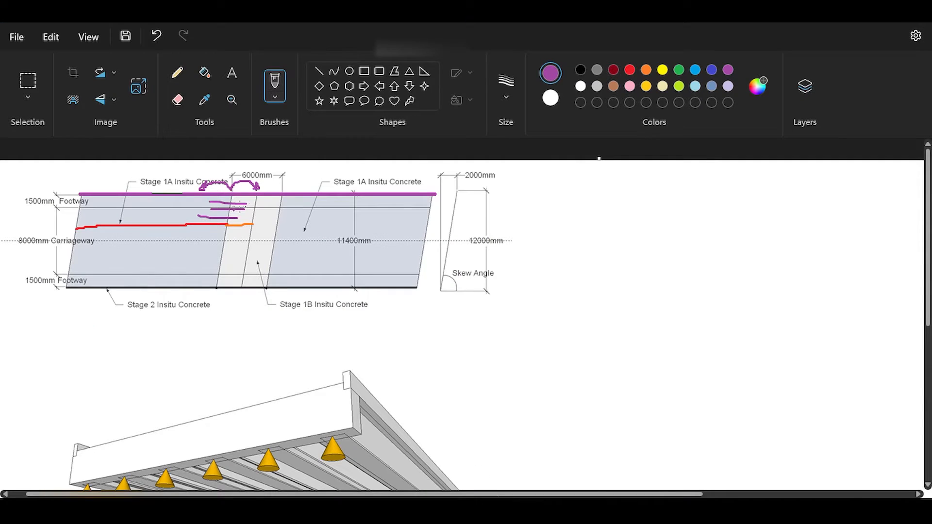
mouse_move(193, 170)
left_mouse_down()
mouse_move(301, 196)
mouse_move(219, 180)
left_mouse_up()
key("ctrl+z")
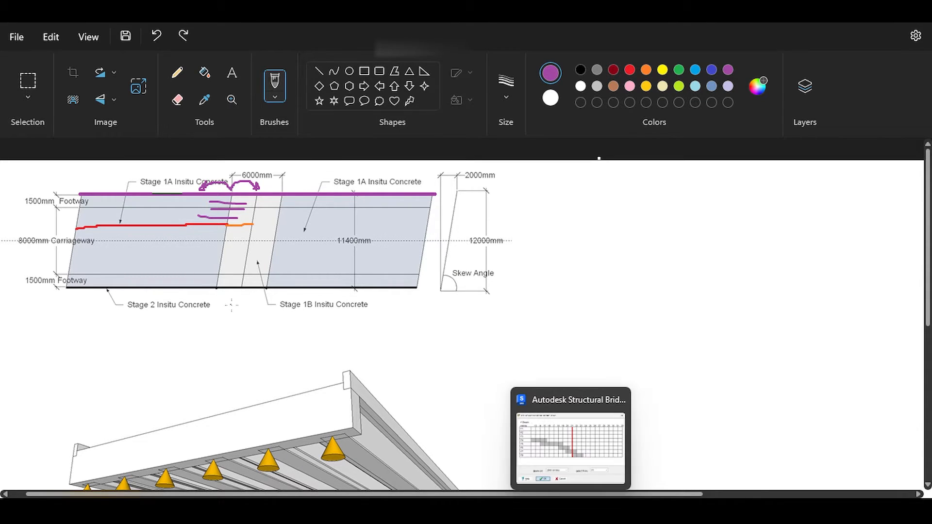
Sketch purple lines across the width of the left span's Stage 1A deck on the plan and undo them.
mouse_move(121, 193)
left_mouse_down()
mouse_move(120, 269)
mouse_move(148, 279)
left_mouse_up()
mouse_move(165, 196)
left_mouse_down()
mouse_move(175, 302)
mouse_move(194, 292)
left_mouse_up()
key("ctrl+z")
key("ctrl+z")
key("ctrl+z")
key("ctrl+z")
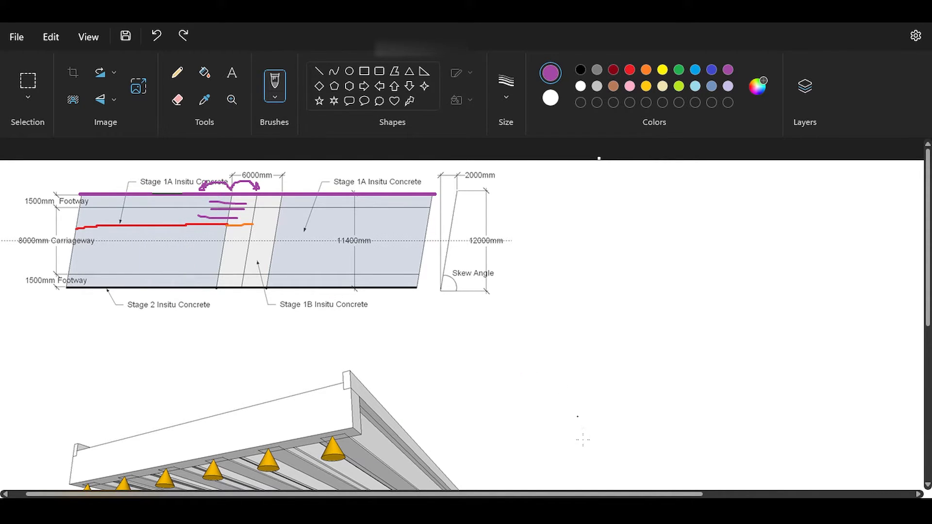
Return to Autodesk Structural Bridge Design, accept the beam reinforcement and beam definition, and open beam SB1.
left_click(581, 508)
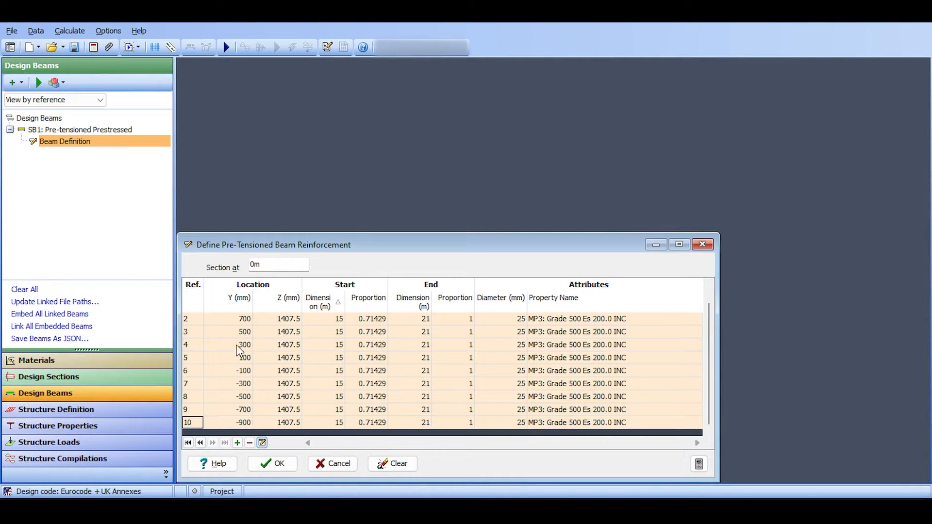
left_click(218, 319)
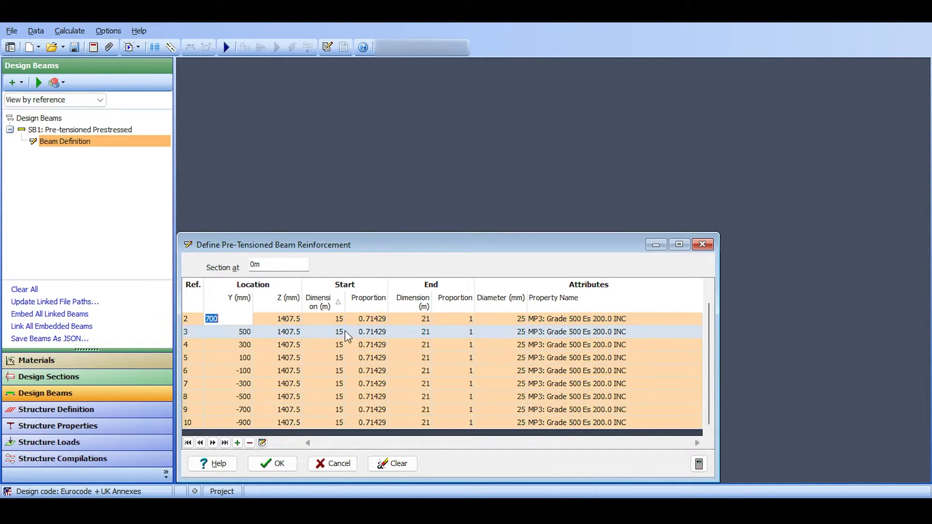
left_click(292, 467)
left_click(262, 467)
double_click(48, 129)
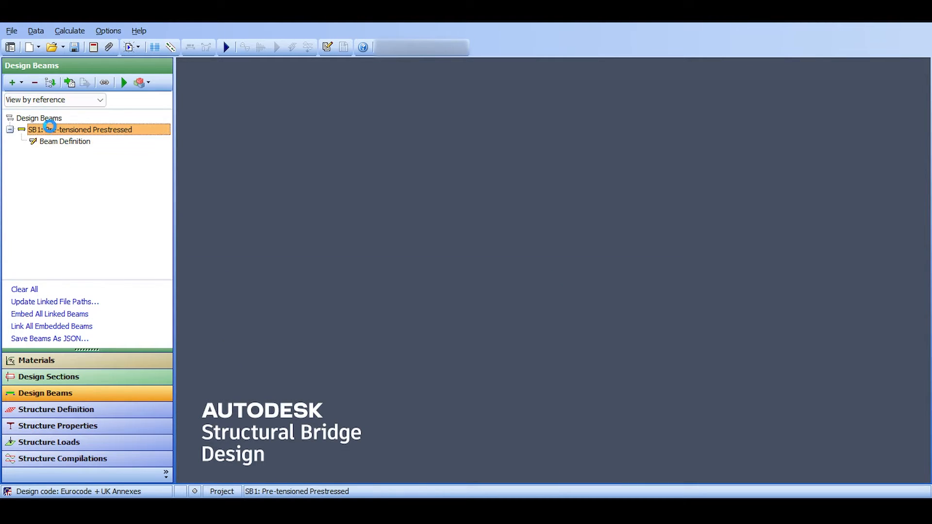
Open the definition of beam SB1 and review the slab reinforcement at the 15 m section, accepting it as defined.
double_click(72, 141)
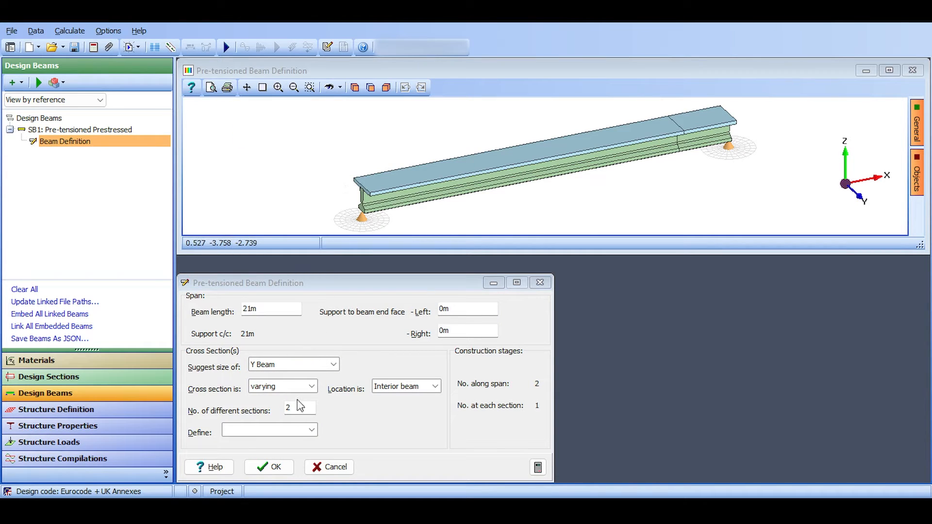
left_click(312, 430)
left_click(250, 481)
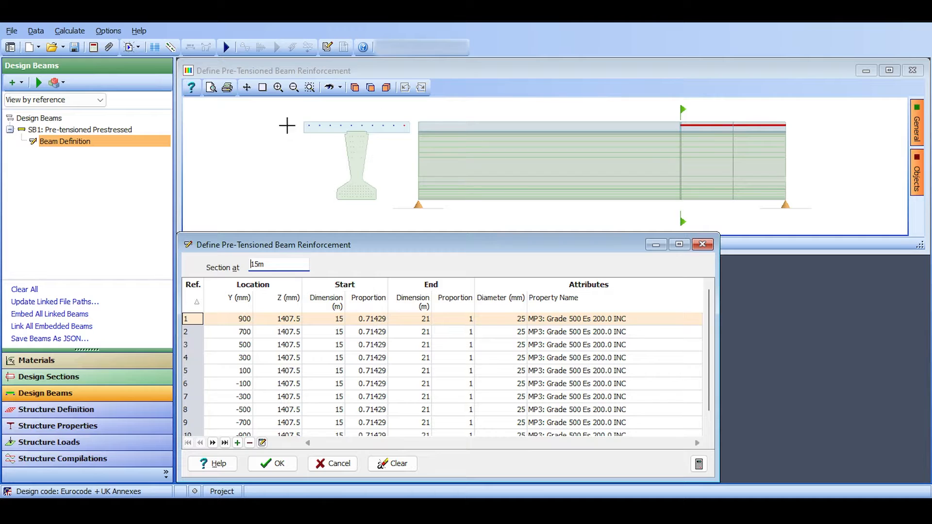
left_click(680, 127)
left_click(279, 464)
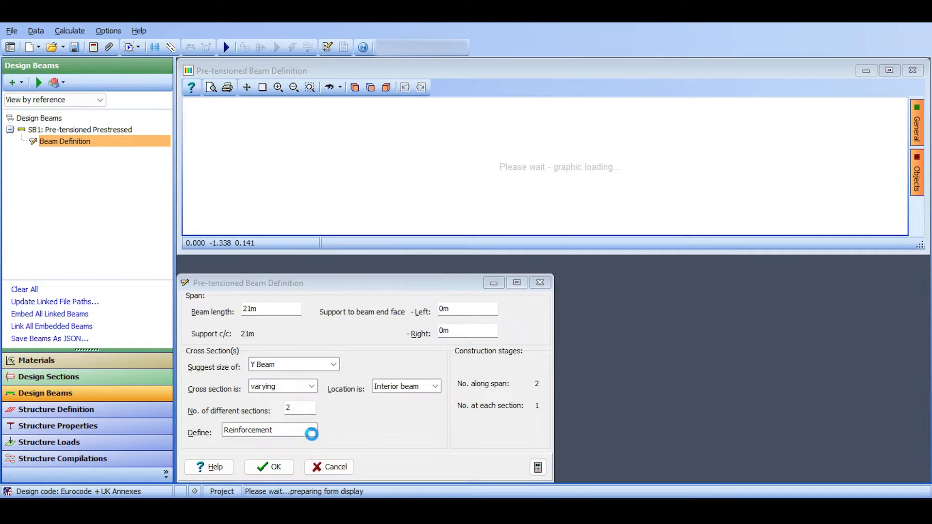
Review the beam's tendon definition, cancel out of it and accept the beam definition.
left_click(310, 433)
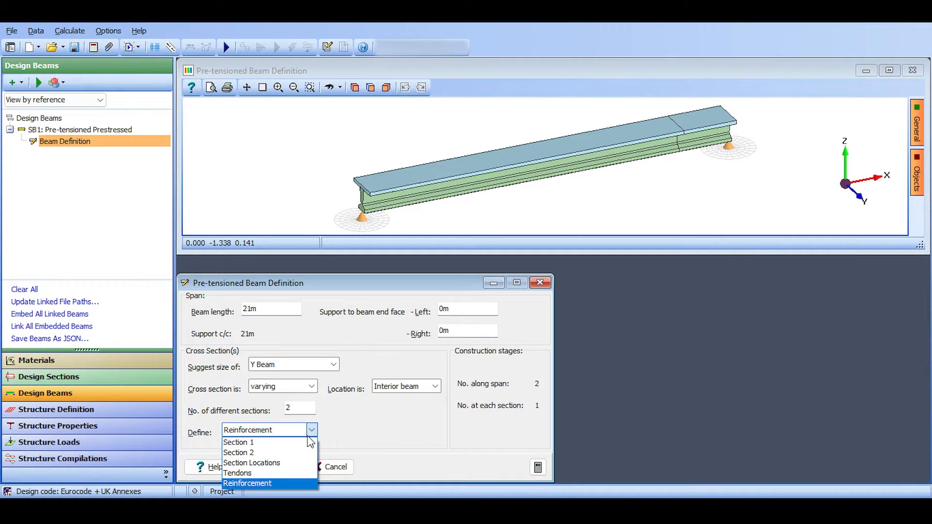
left_click(266, 473)
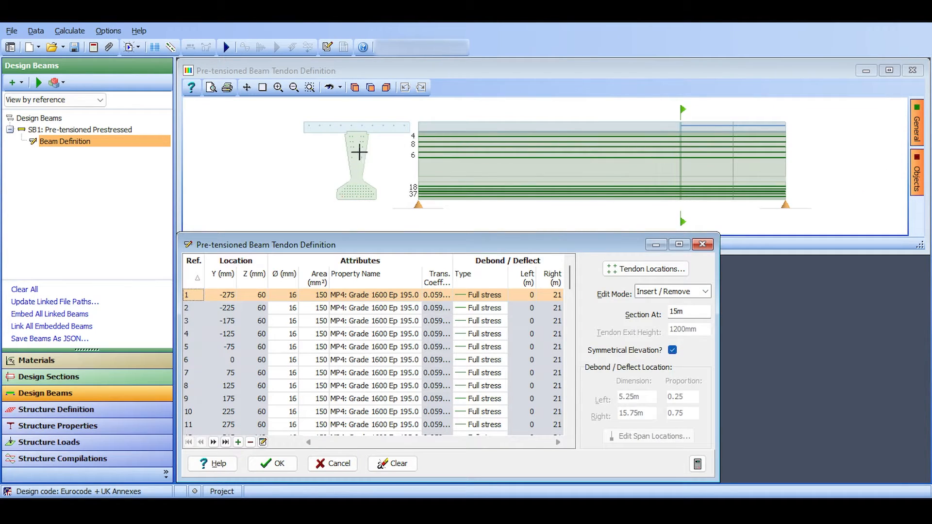
left_click(334, 463)
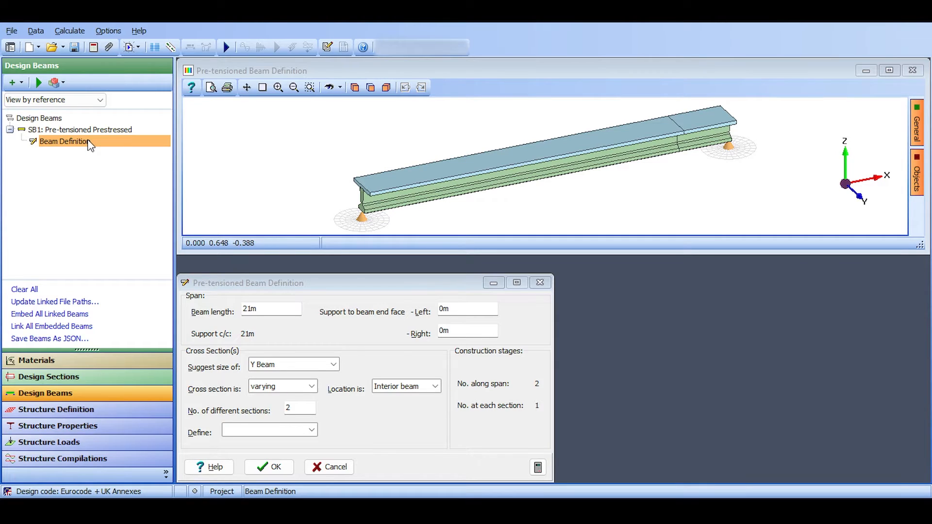
left_click(269, 468)
Rename beam SB1 as Inner Span 1, switching briefly to Paint to point out the left span on the plan.
right_click(54, 129)
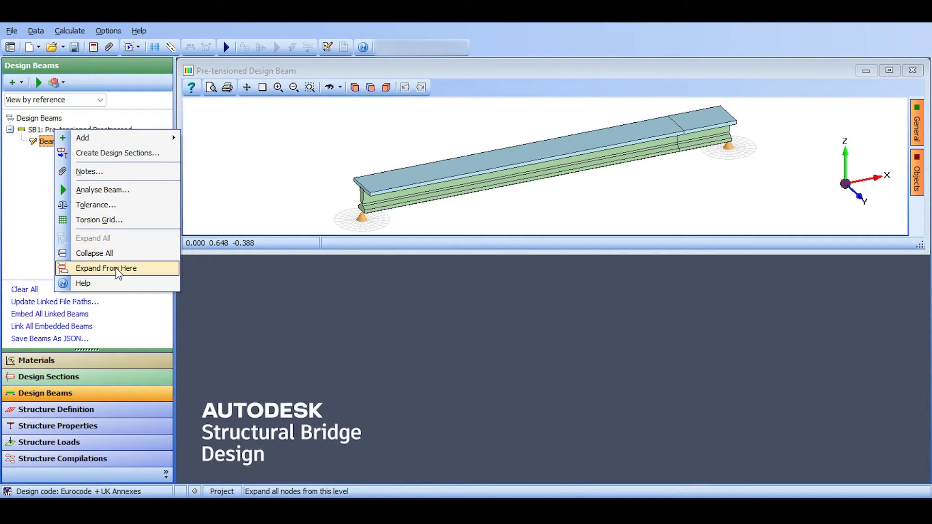
left_click(33, 130)
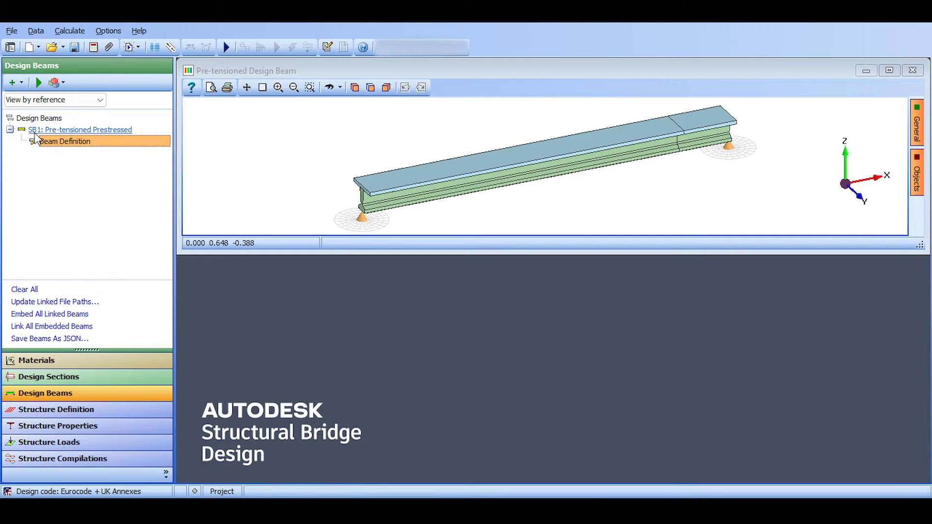
right_click(73, 127)
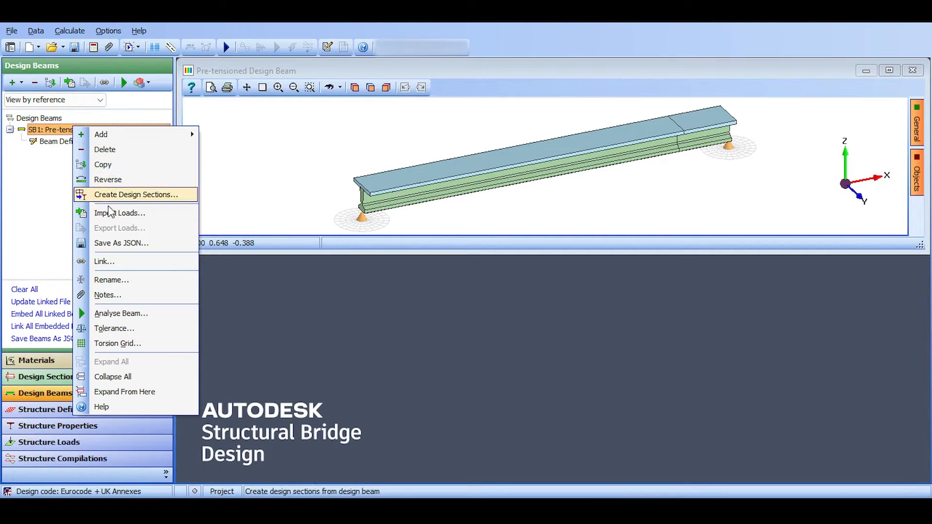
left_click(110, 279)
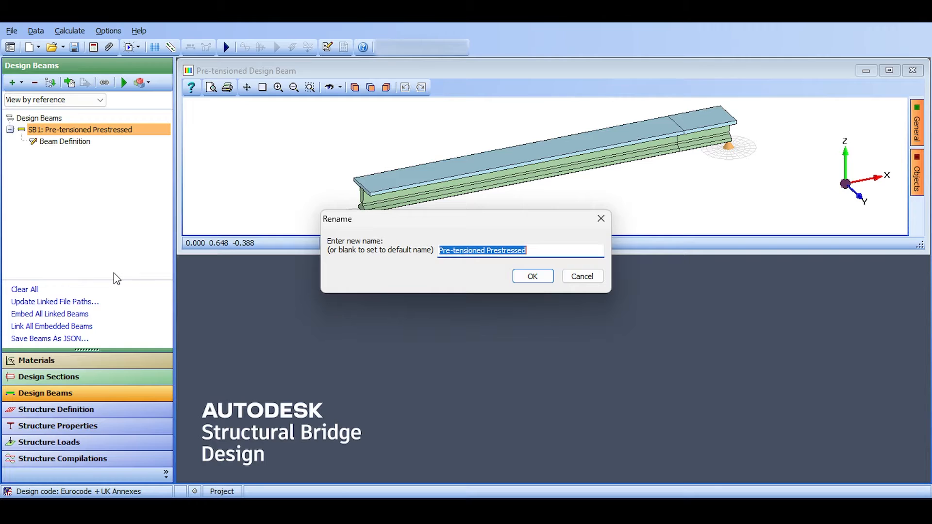
type("Inner ")
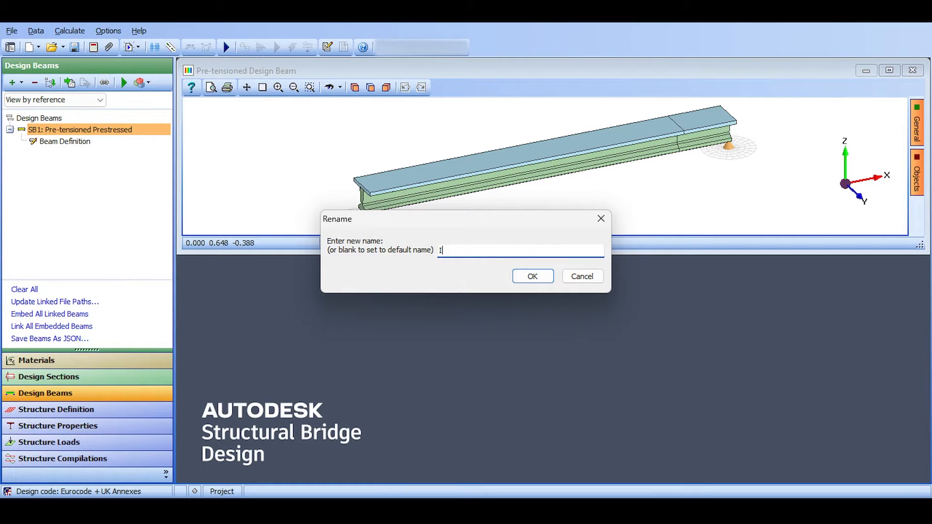
type("Span 1")
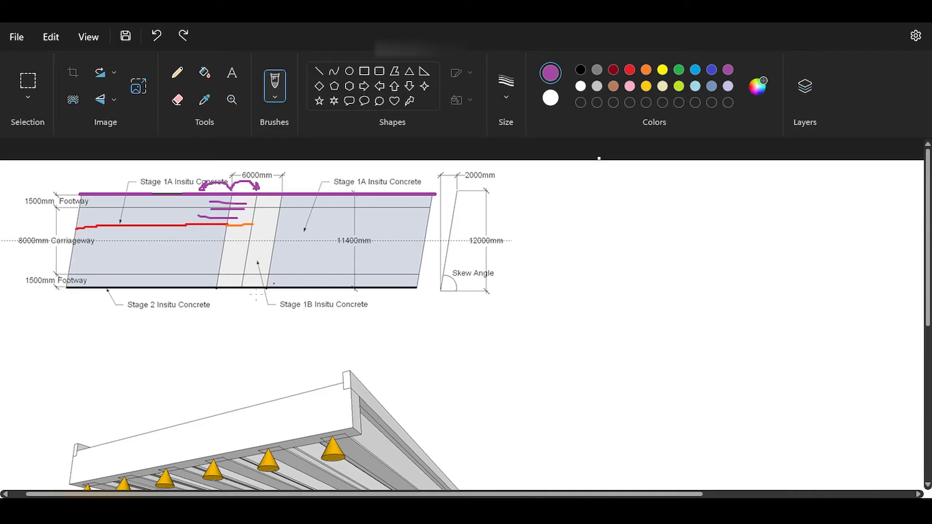
mouse_move(188, 255)
left_mouse_down()
mouse_move(159, 230)
mouse_move(157, 238)
mouse_move(176, 237)
left_mouse_up()
left_click_drag(196, 260, 226, 234)
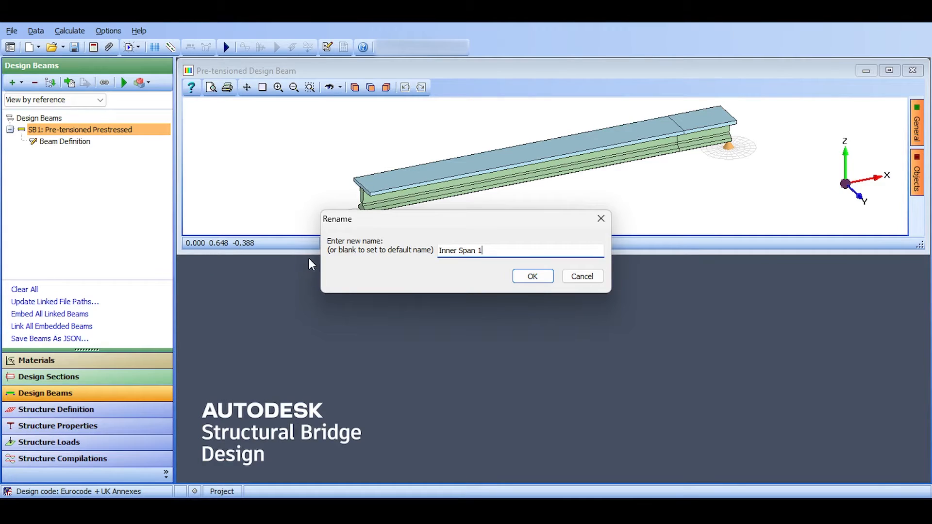
key("BackSpace")
type("1")
left_click(534, 275)
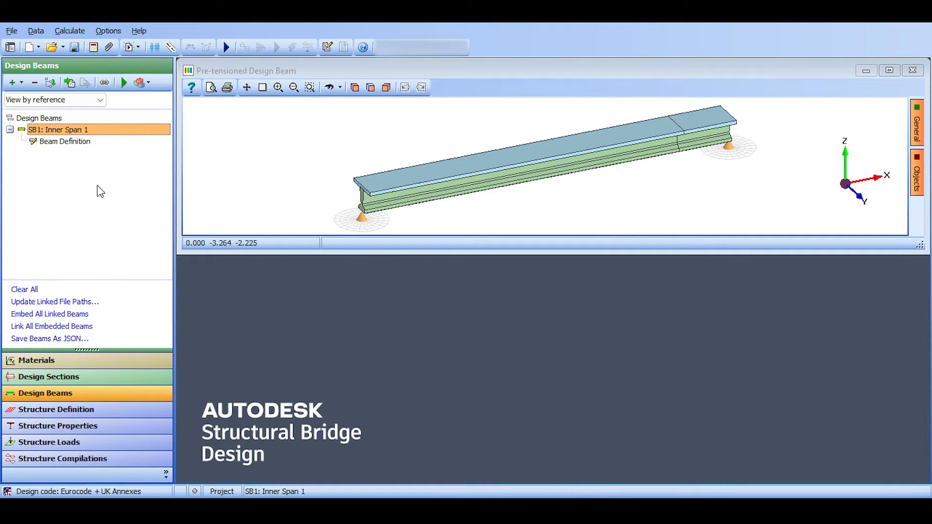
Start the analysis of beam Inner Span 1 and analyse it for differential temperature primary stress, viewing the heating and cooling profiles.
right_click(59, 128)
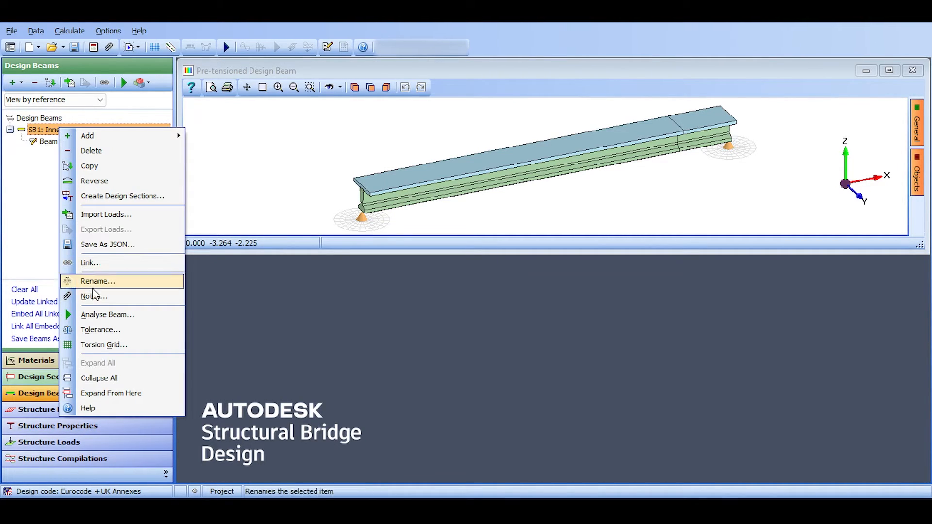
left_click(100, 315)
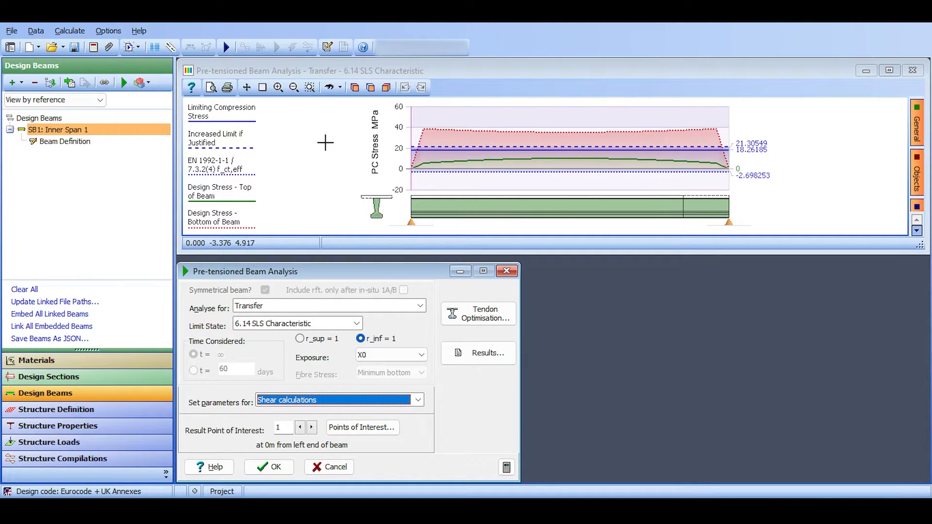
left_click(294, 307)
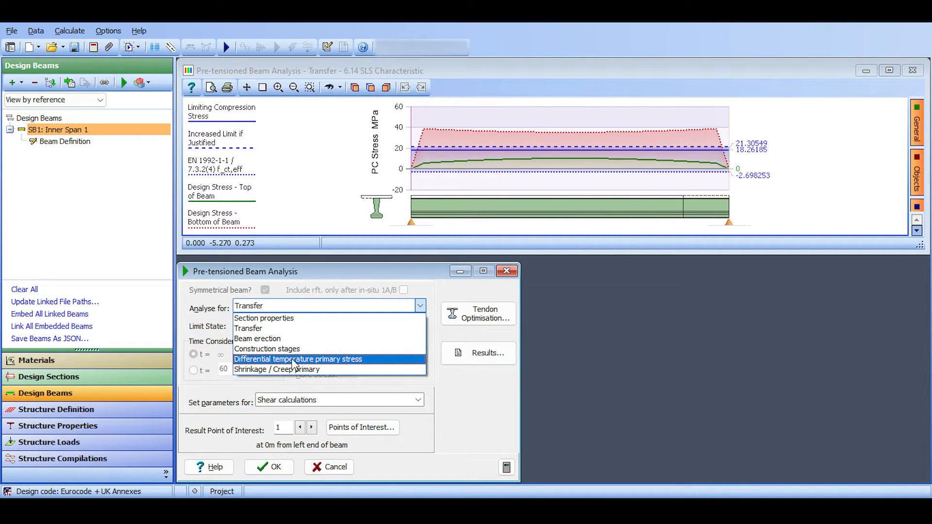
left_click(319, 361)
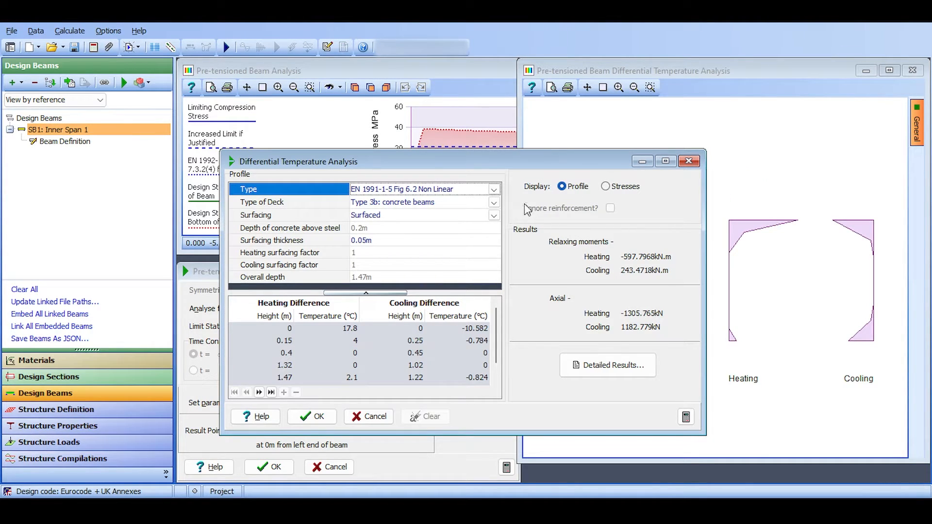
left_click_drag(575, 163, 533, 155)
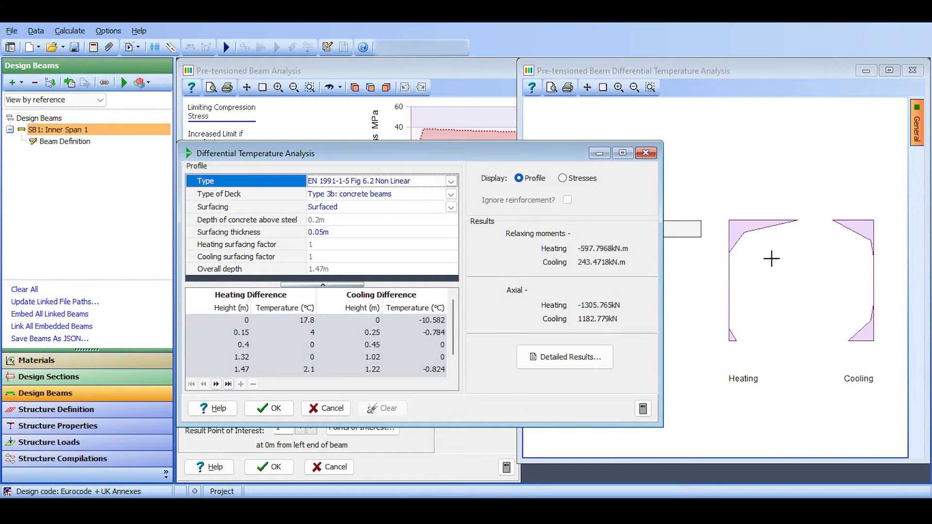
mouse_move(528, 161)
left_mouse_down()
mouse_move(568, 127)
mouse_move(573, 135)
left_mouse_up()
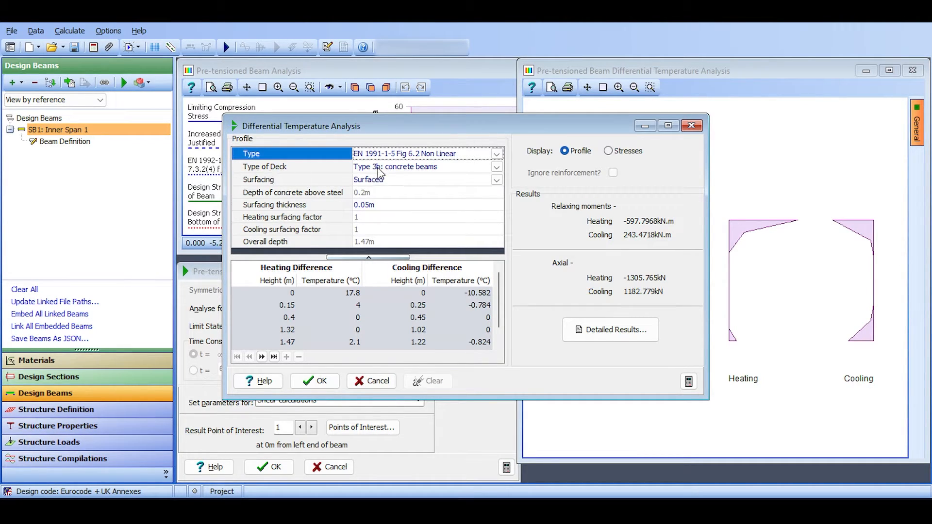
Review the deck type options for the temperature profile, keeping Type 3b: concrete beams.
left_click(391, 171)
left_click(392, 172)
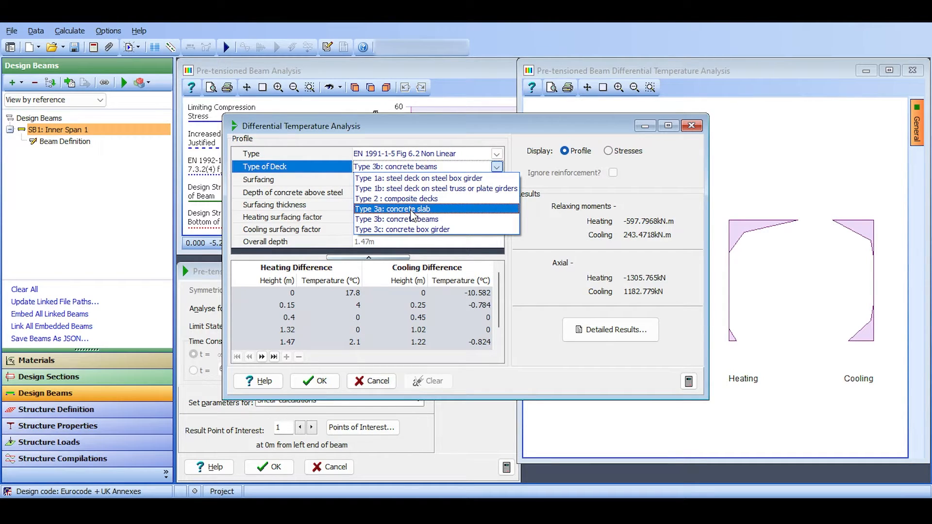
left_click(413, 167)
left_click_drag(422, 131, 653, 158)
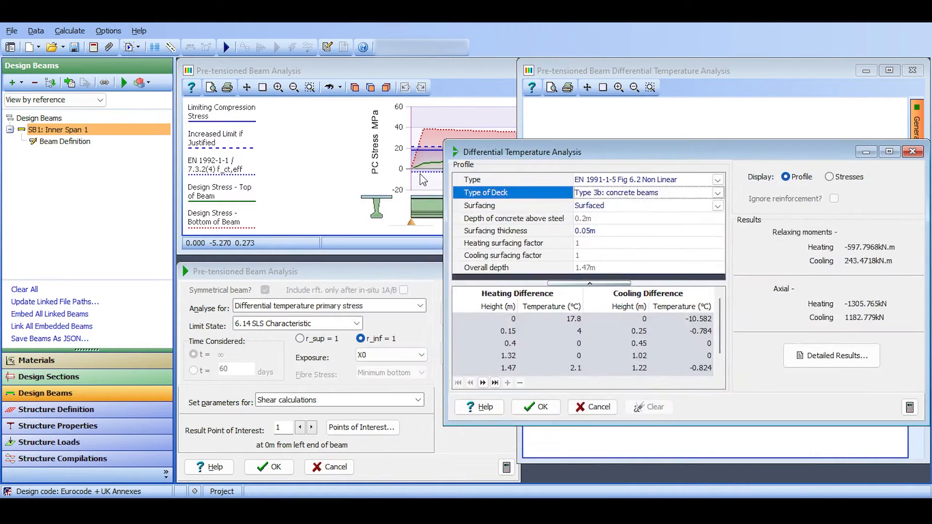
left_click_drag(509, 153, 350, 108)
left_click(455, 151)
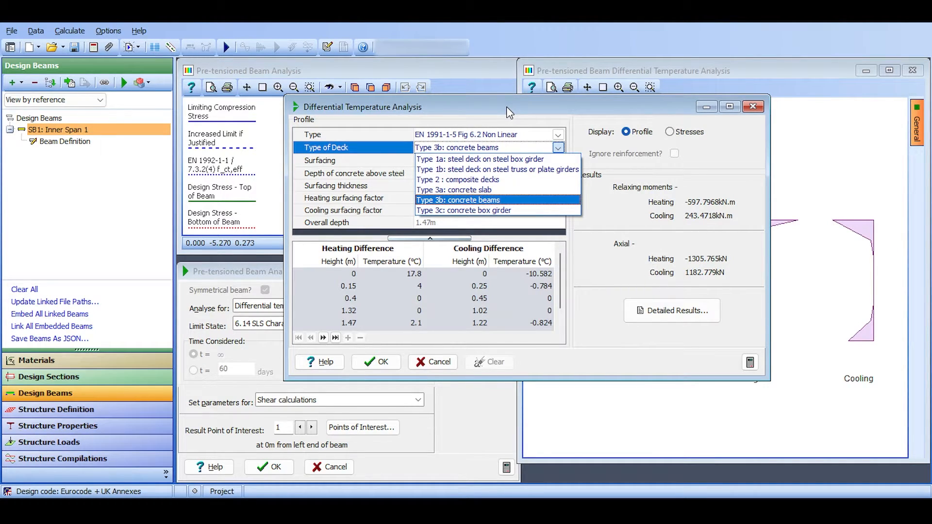
left_click(479, 117)
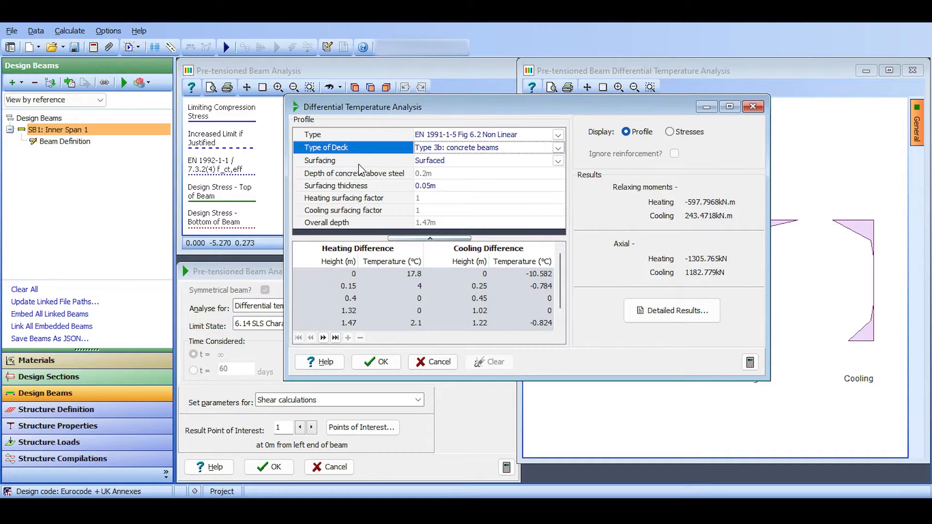
Review the surfacing options for the temperature profile, keeping Surfaced.
left_click(433, 163)
left_click(432, 165)
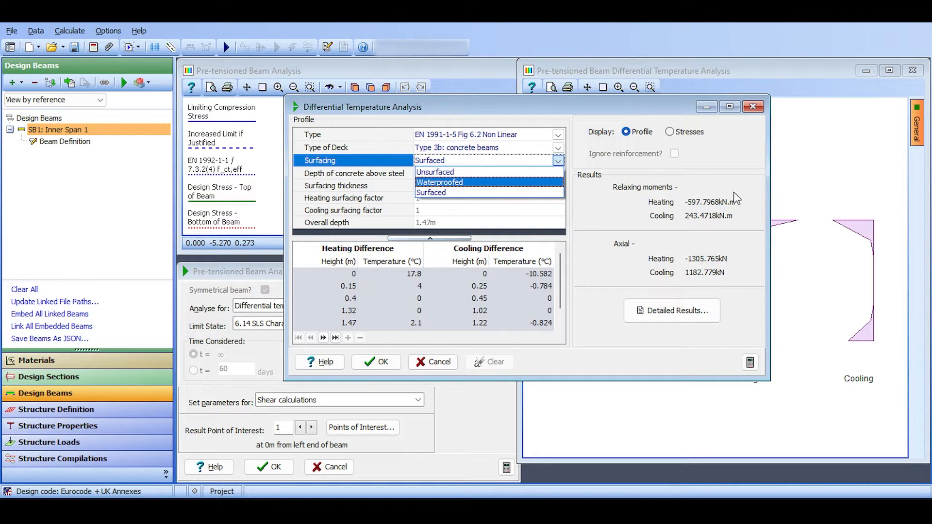
left_click(505, 121)
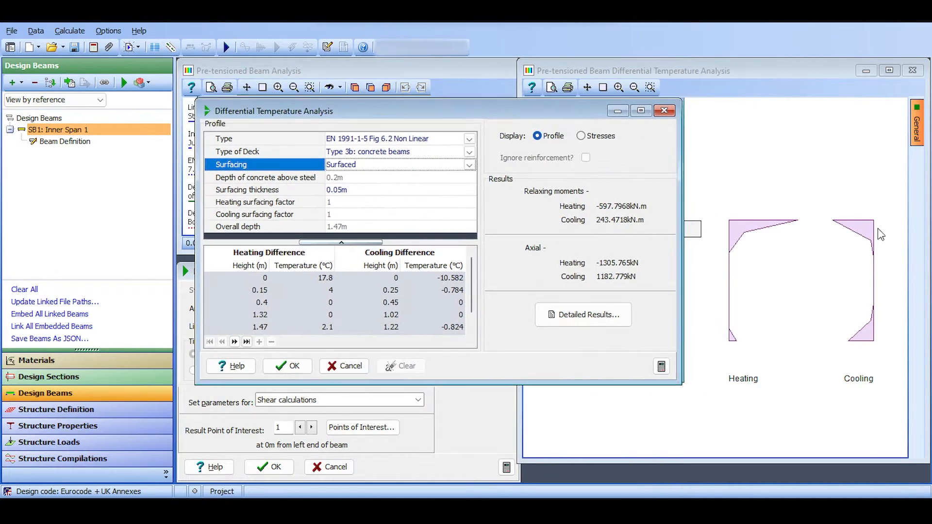
left_click_drag(398, 106, 430, 92)
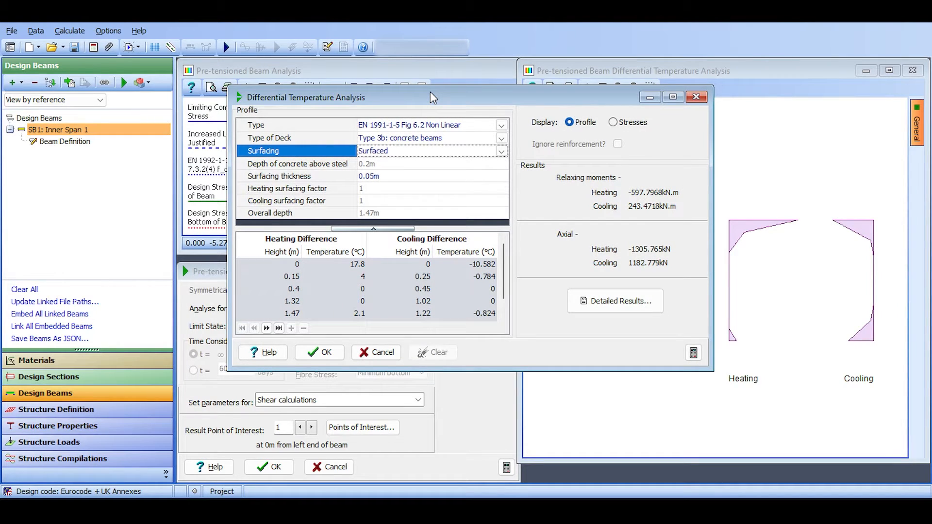
Set the surfacing thickness to 0.075 m and accept the differential temperature analysis.
left_click(381, 176)
type("0.075")
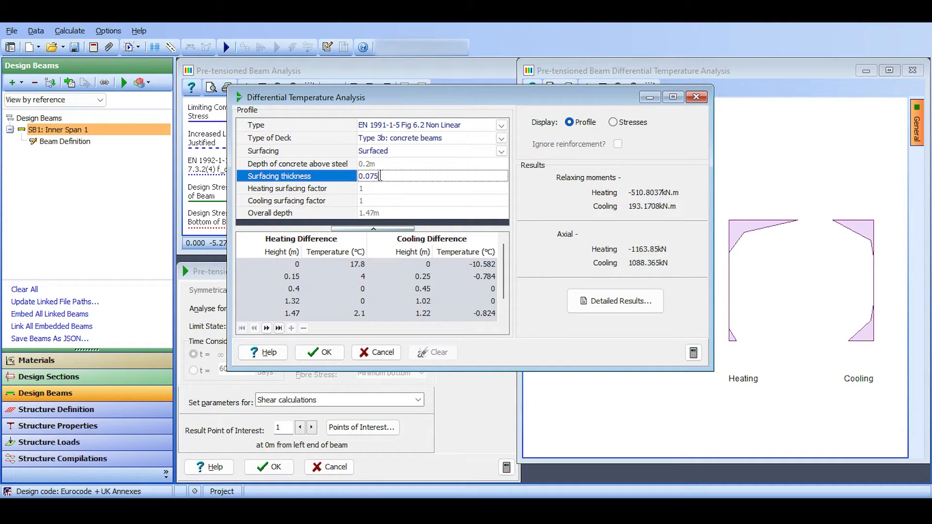
key("Return")
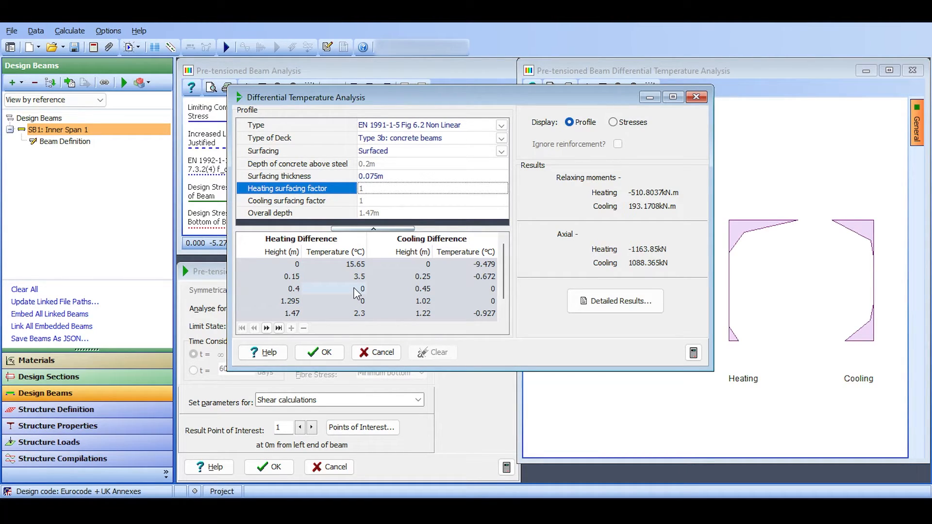
left_click(321, 352)
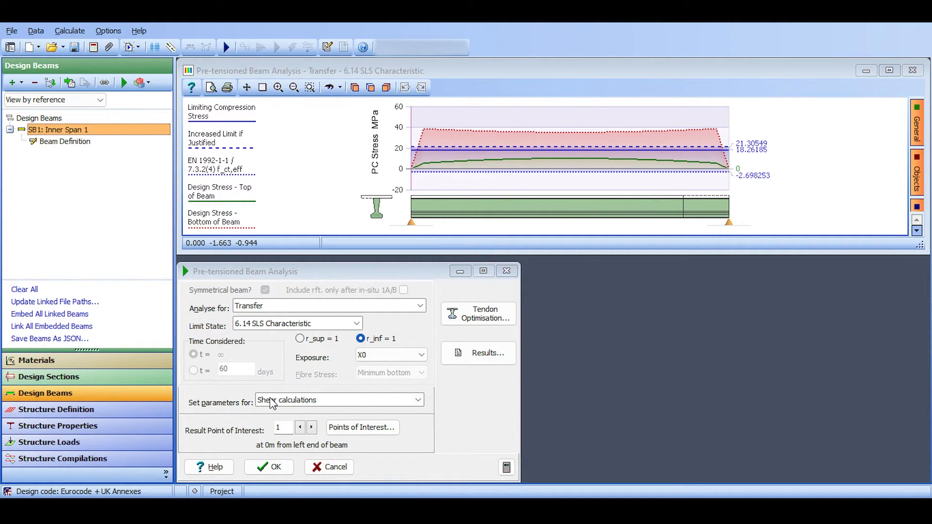
Open the design data for the shear calculations, review its settings and close it without changes.
left_click(199, 407)
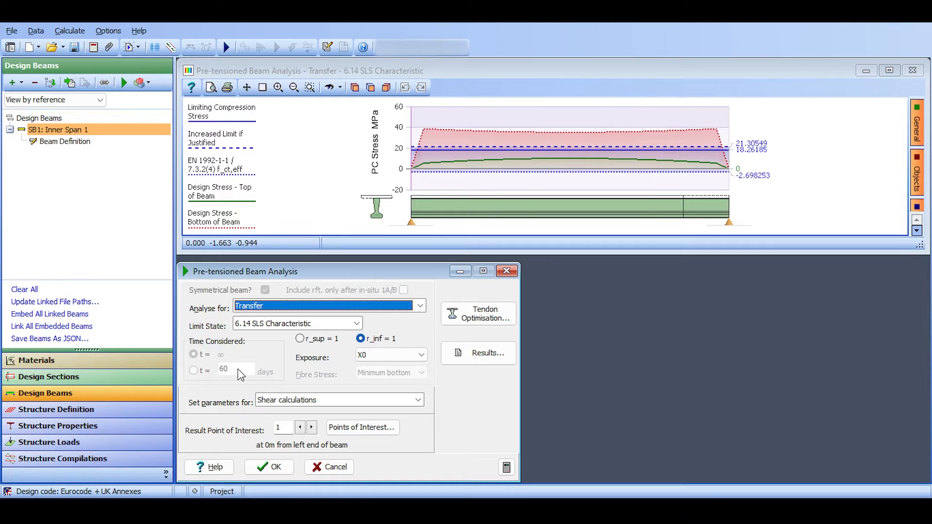
left_click(287, 400)
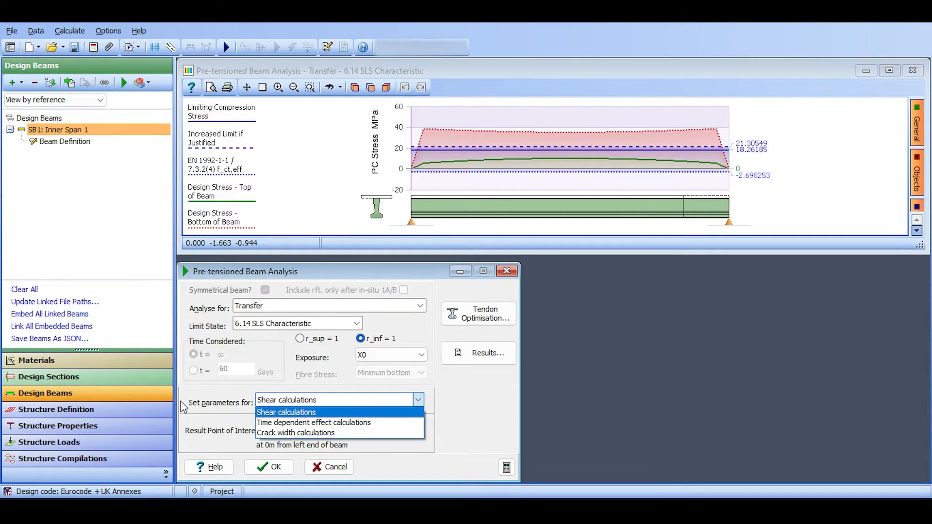
left_click(272, 410)
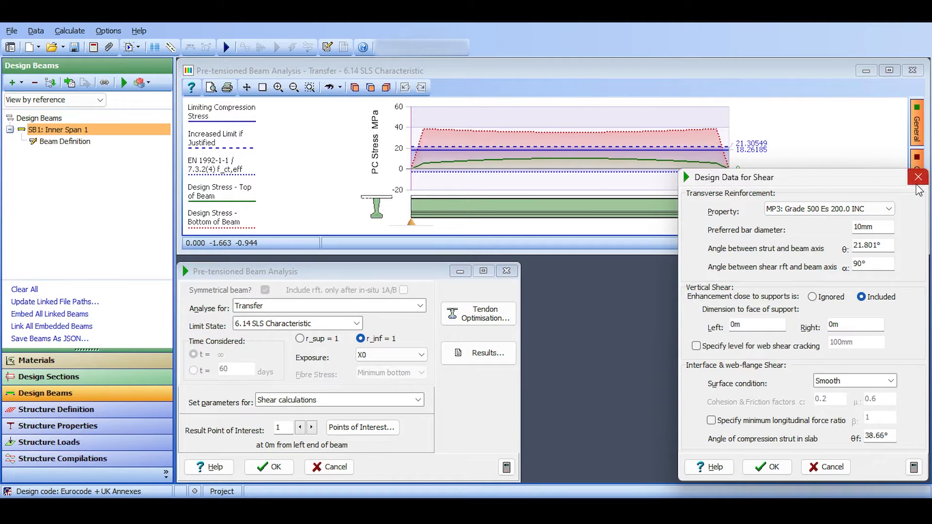
left_click(918, 176)
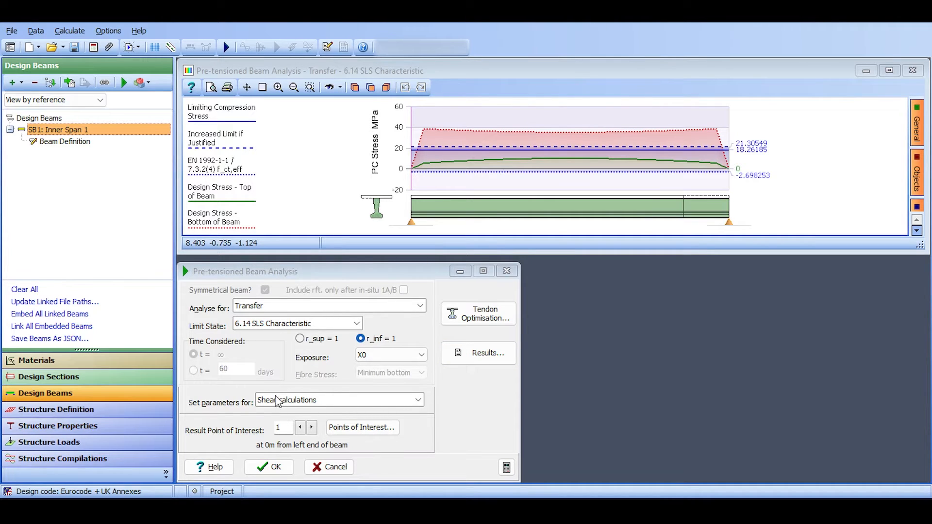
Set the age at start of drying shrinkage to 2 days for the time dependent effect calculations and accept the beam analysis.
left_click(335, 406)
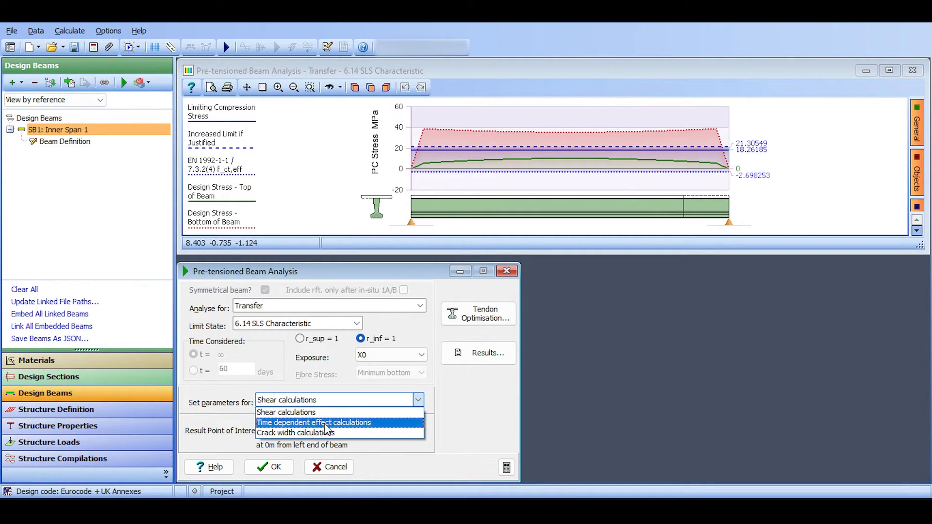
left_click(325, 424)
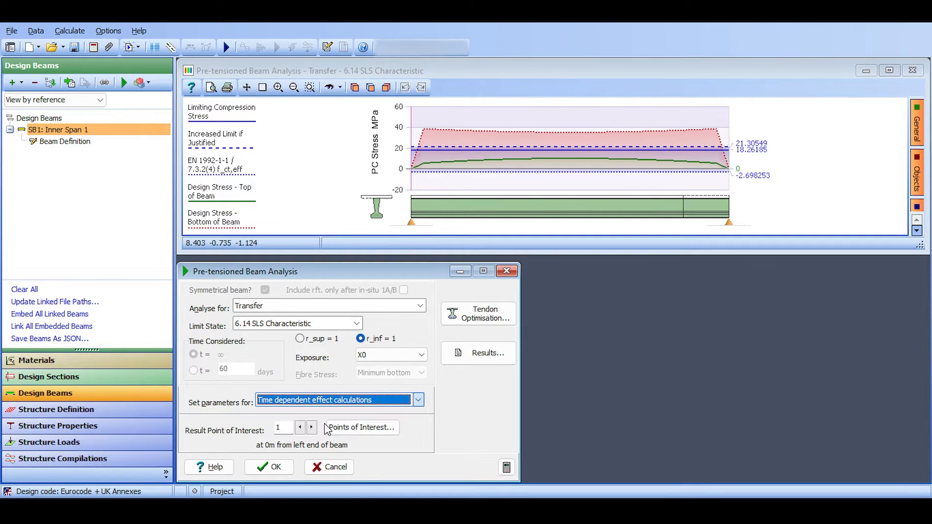
left_click_drag(860, 141, 672, 102)
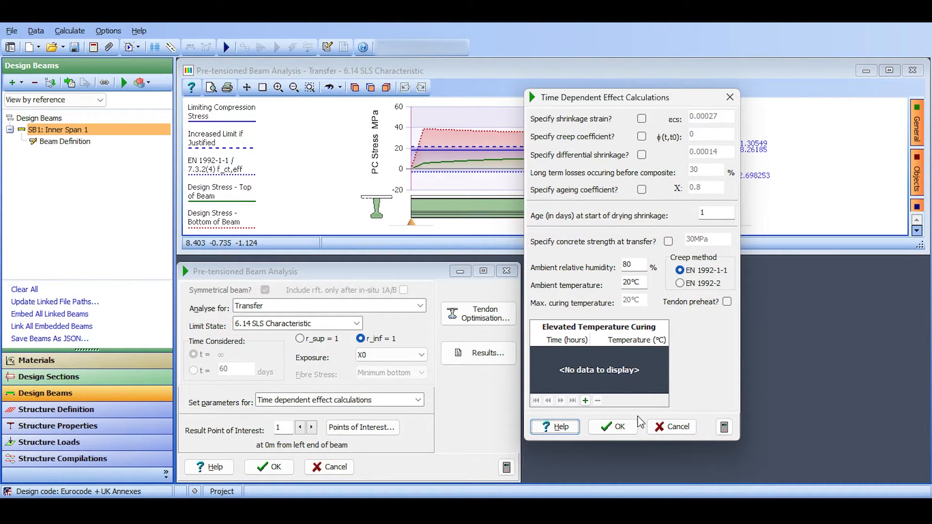
left_click(720, 216)
type("2")
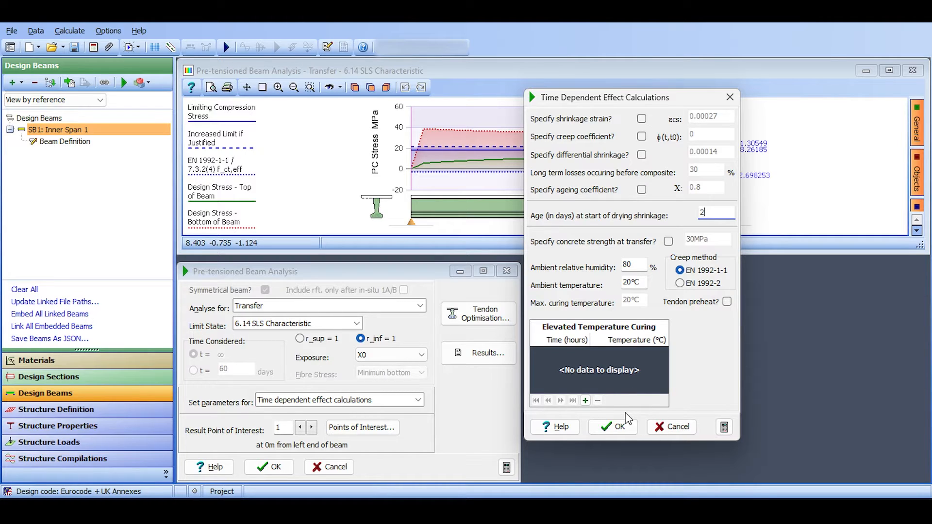
left_click(633, 265)
left_click(628, 282)
left_click(636, 264)
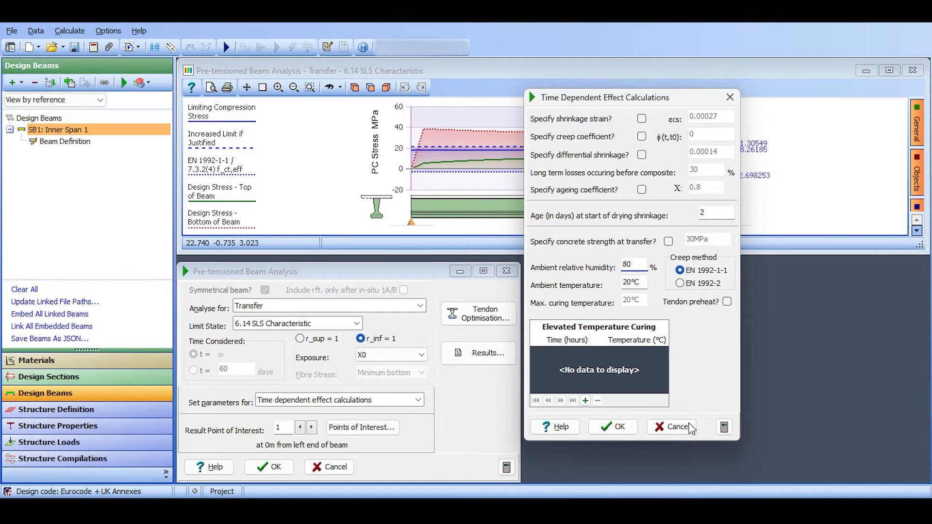
left_click(624, 423)
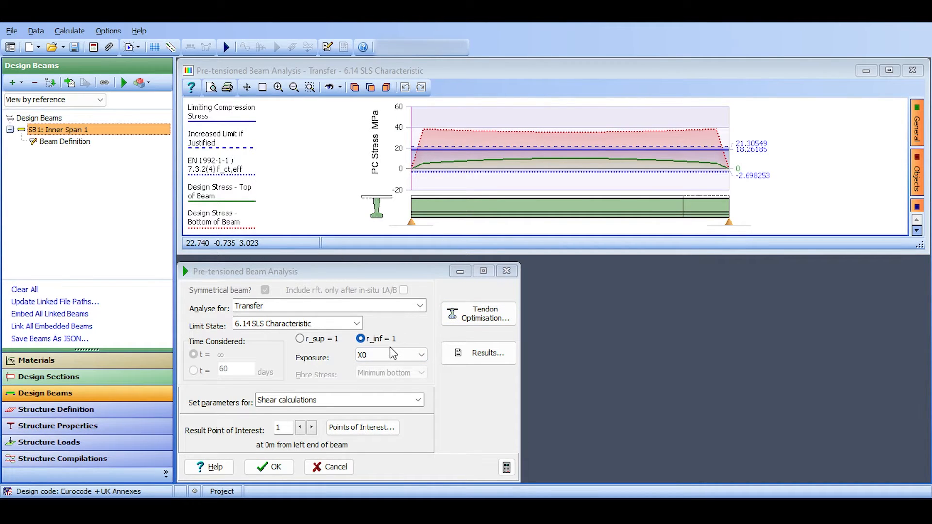
left_click(270, 467)
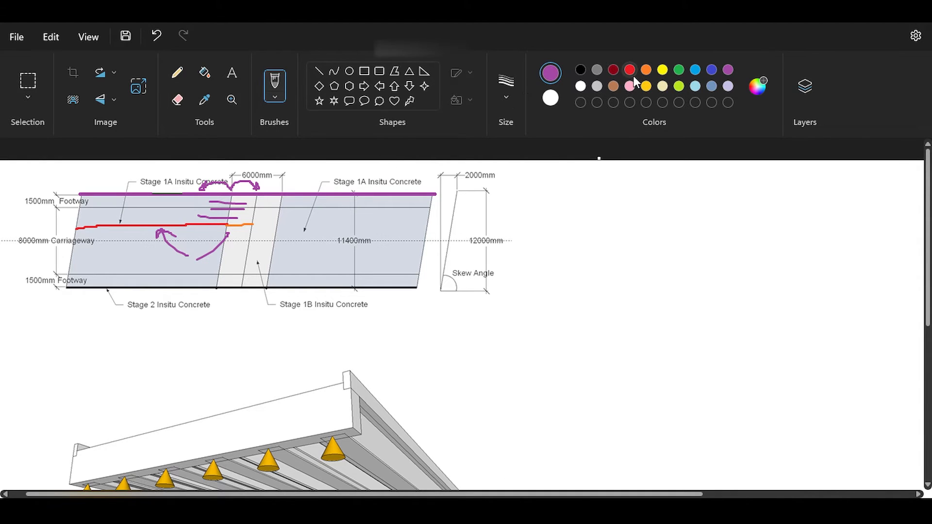
Switch to Paint and draw a dark red line along the second span's inner beam on the deck plan.
left_click(630, 70)
left_click(613, 70)
left_click_drag(247, 242, 437, 241)
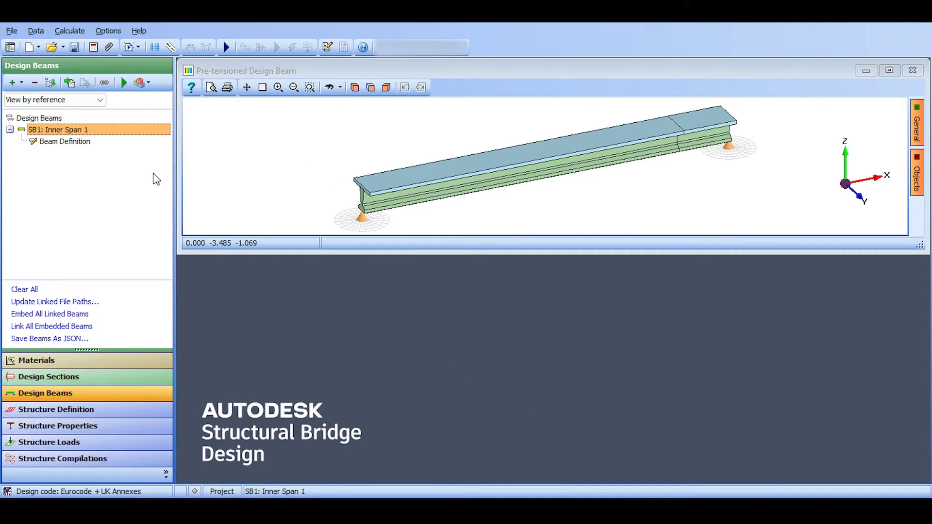
Switch to Structural Bridge Design, copy the Inner Span 1 beam and rename the copy as Inner Span 2.
right_click(47, 126)
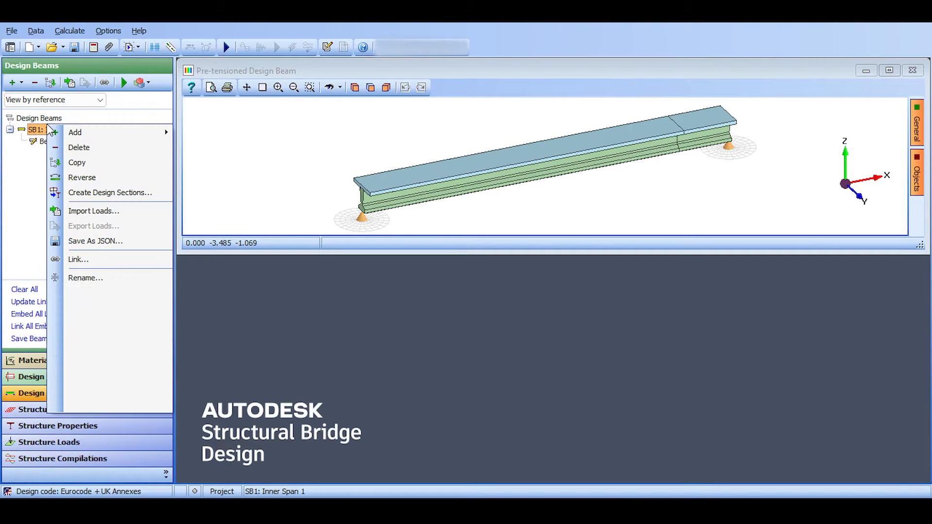
left_click(77, 163)
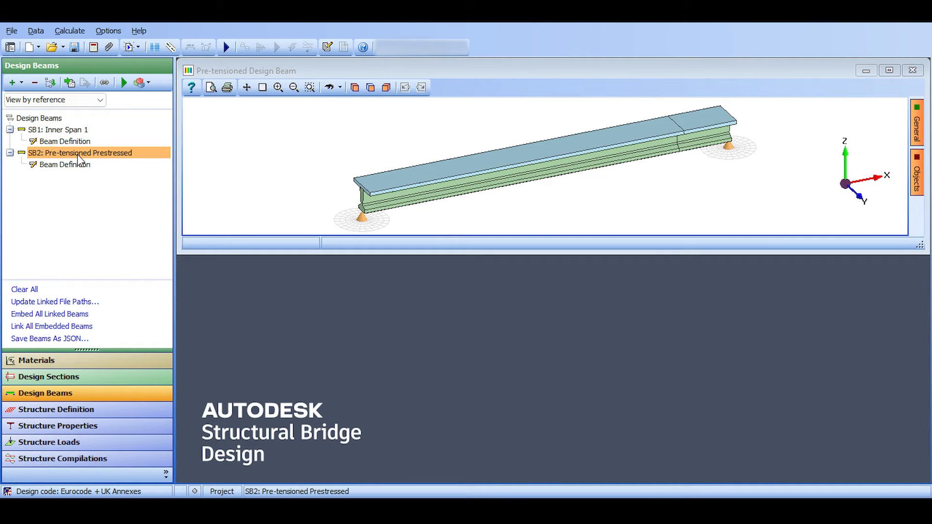
right_click(77, 155)
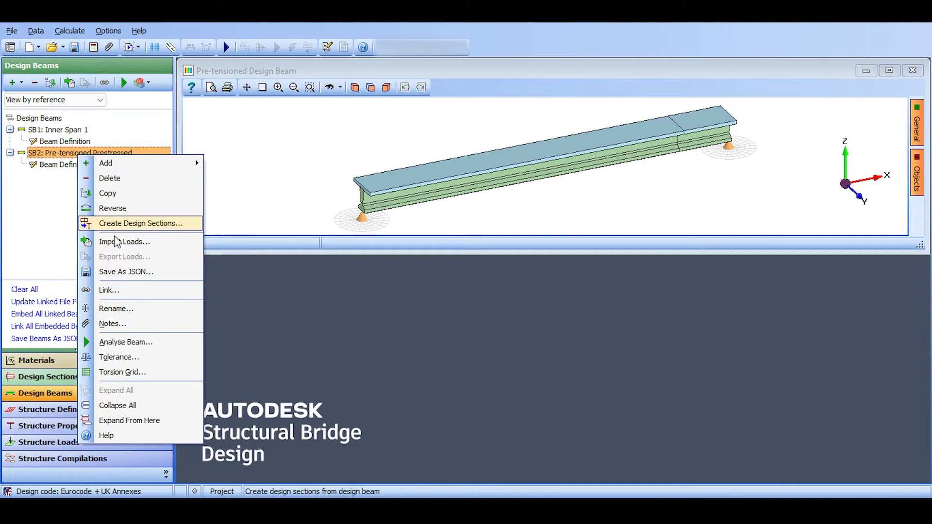
left_click(126, 314)
type("Inner Span 2")
key("Return")
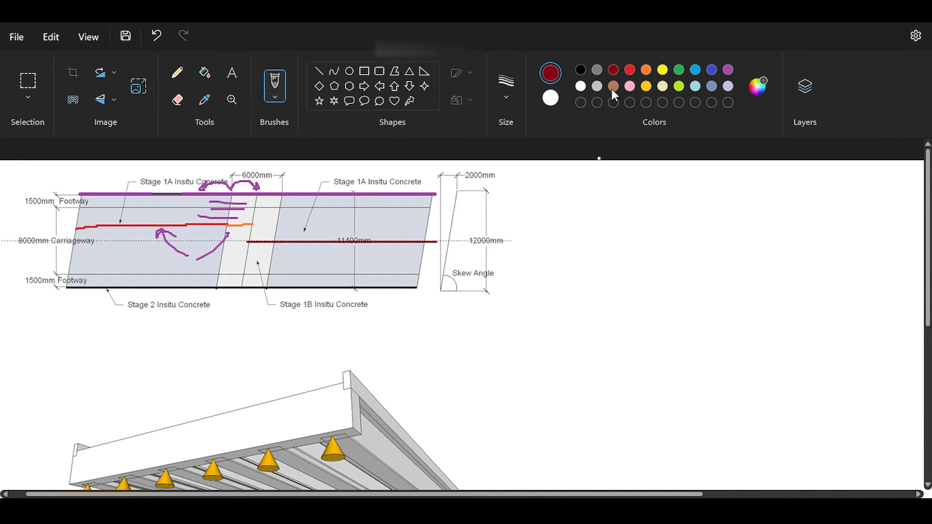
Switch to Paint and circle the two inner beams' ends over the central support, orange for span 1 and blue for span 2.
left_click(646, 69)
left_click_drag(262, 215, 256, 222)
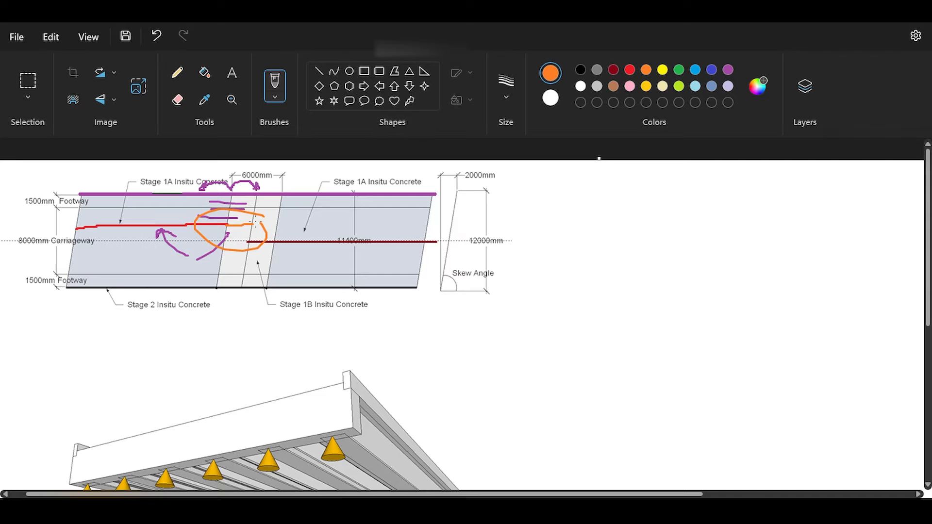
left_click(695, 70)
mouse_move(280, 230)
left_mouse_down()
mouse_move(298, 250)
mouse_move(291, 237)
left_mouse_up()
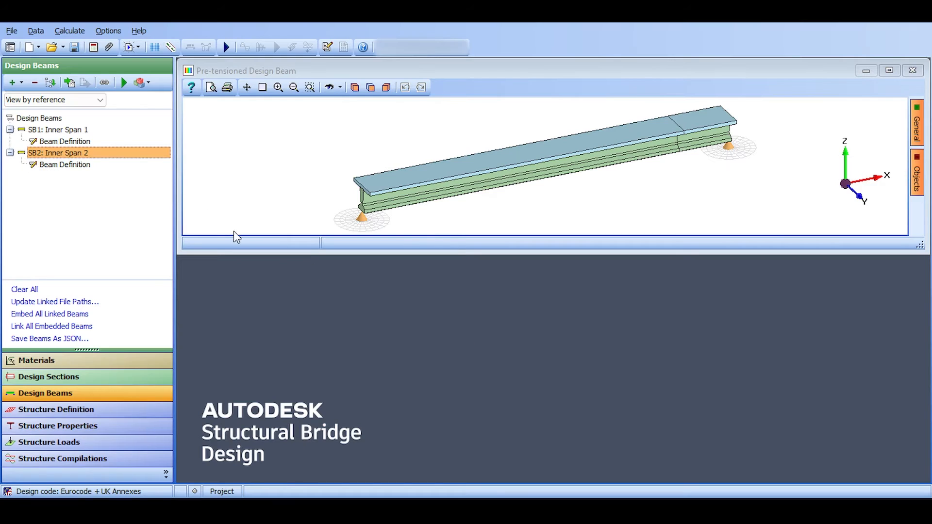
Switch to Structural Bridge Design, compare the two inner span beams and reverse Inner Span 2.
left_click(67, 130)
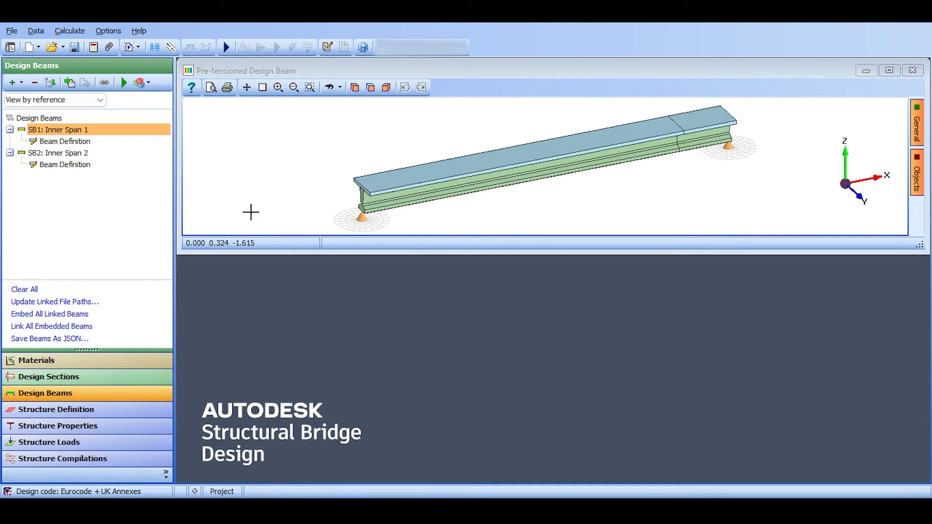
left_click(65, 153)
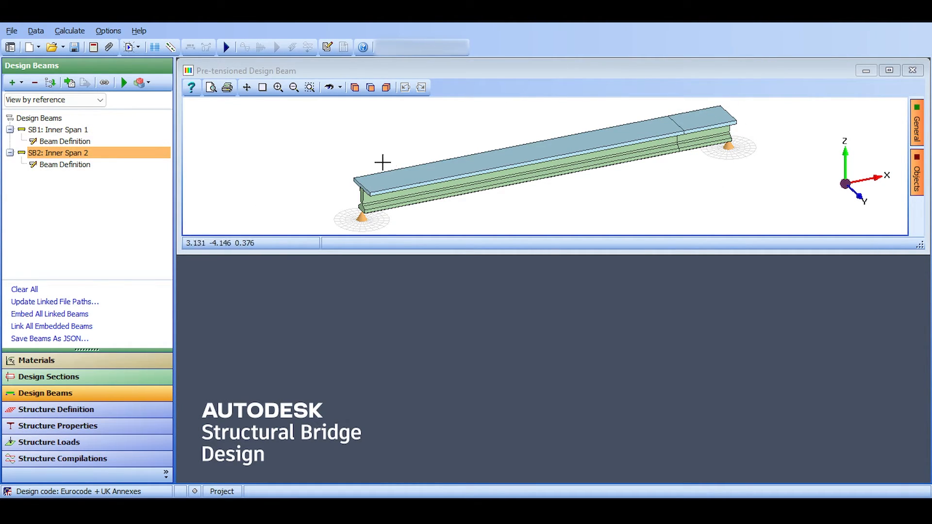
right_click(65, 154)
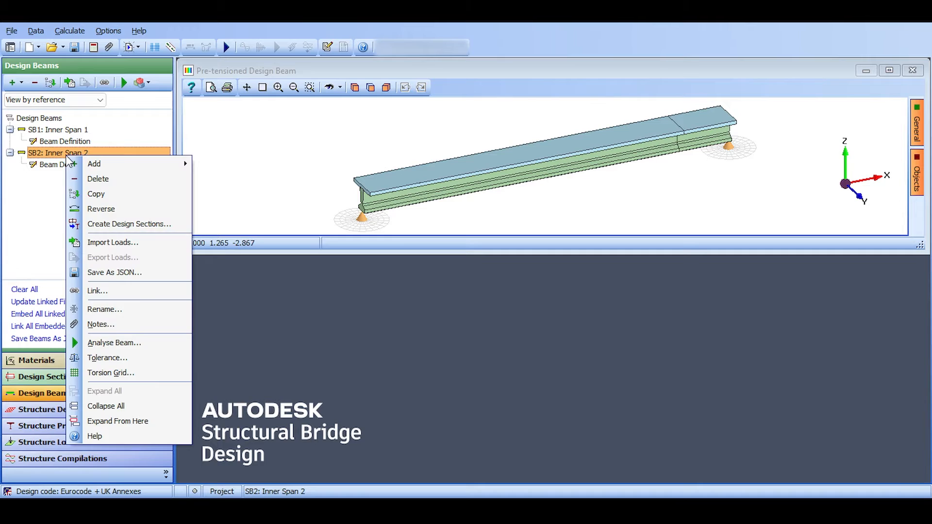
left_click(84, 209)
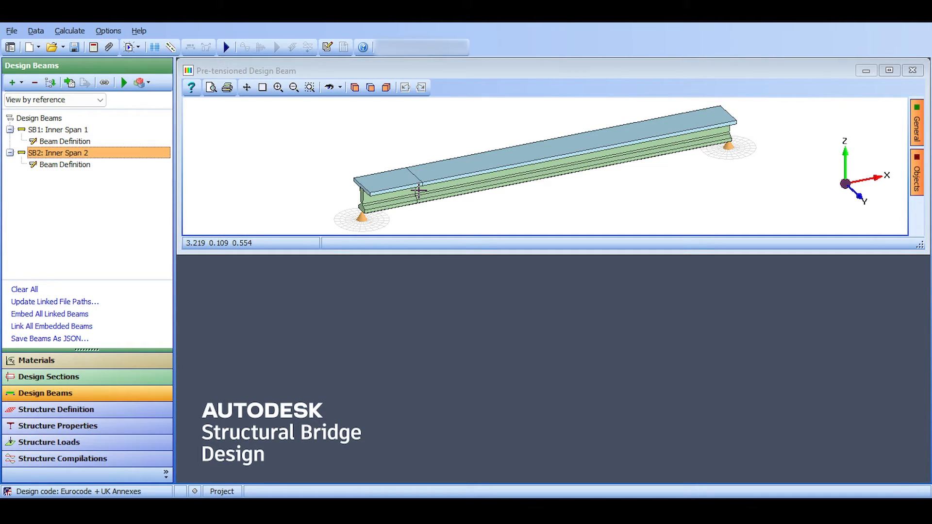
Copy the Inner Span 1 beam again and rename the new copy as Outer North Span 1.
left_click(65, 129)
right_click(68, 129)
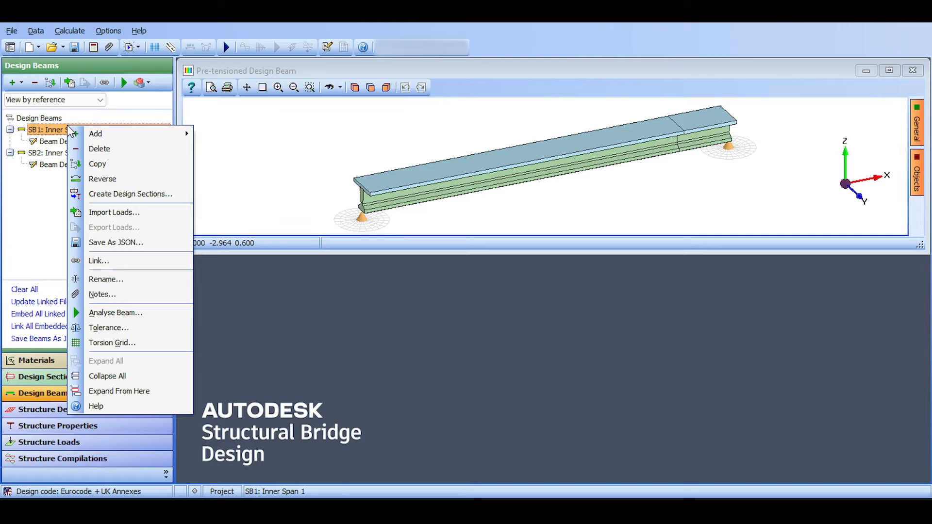
mouse_move(89, 133)
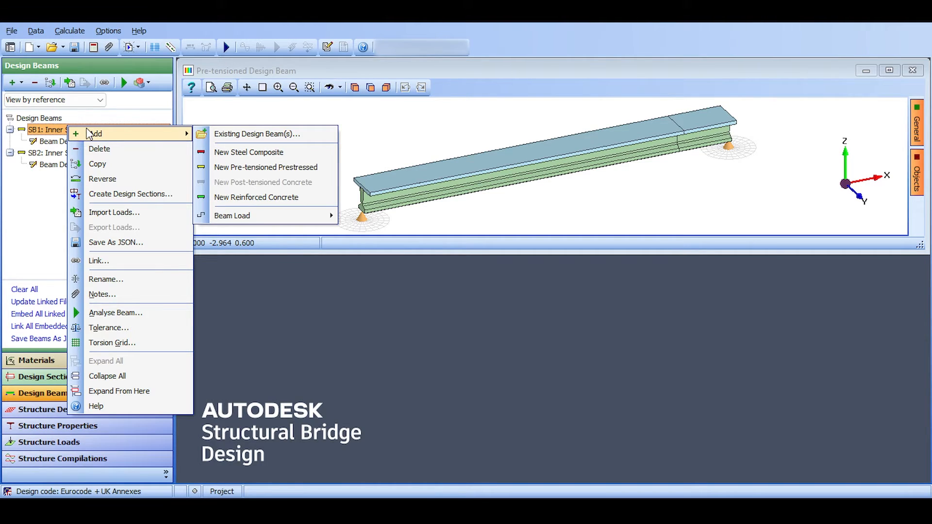
left_click(107, 166)
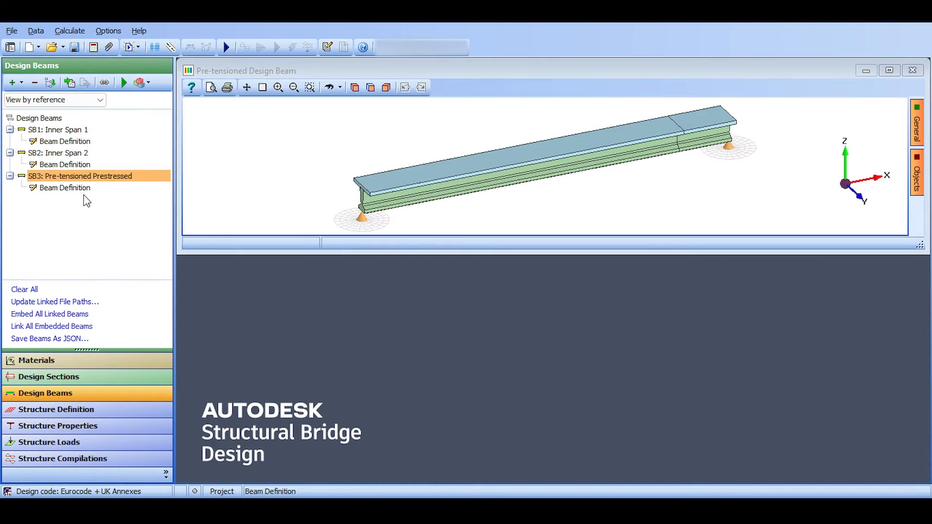
right_click(87, 176)
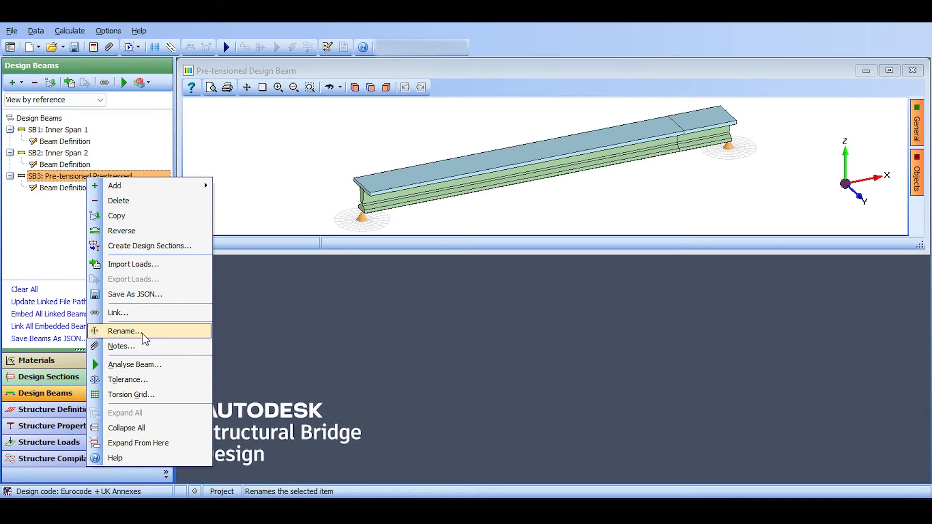
left_click(126, 332)
type("Outer Span")
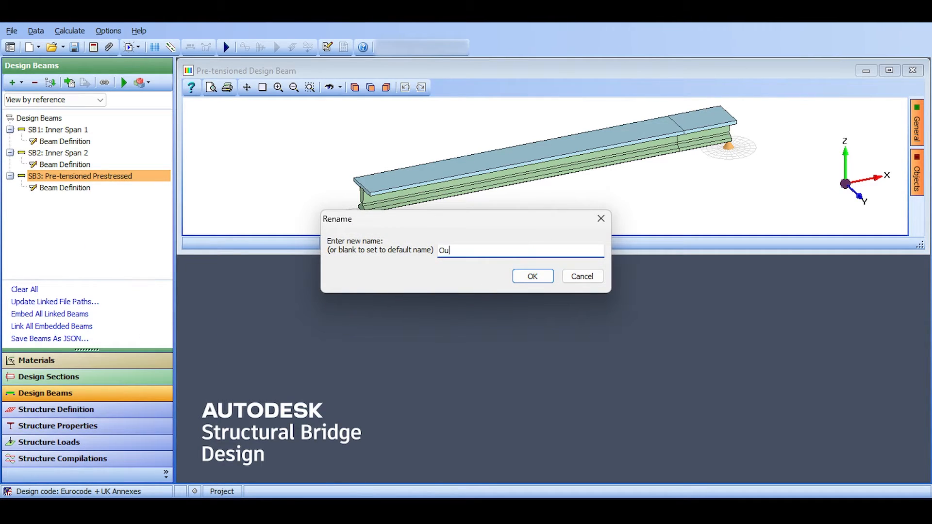
key("BackSpace")
key("BackSpace")
key("BackSpace")
type("North Span 1")
key("Return")
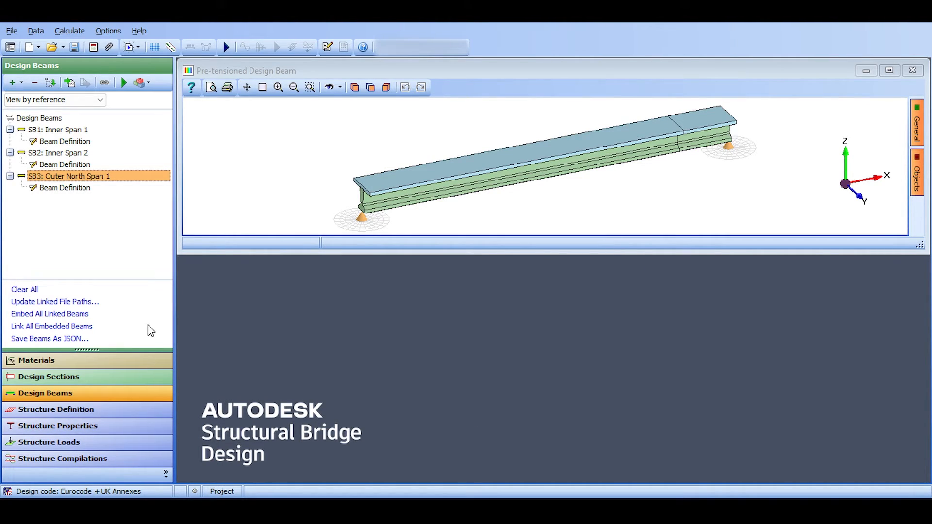
Open the beam definition of Outer North Span 1.
left_click(72, 188)
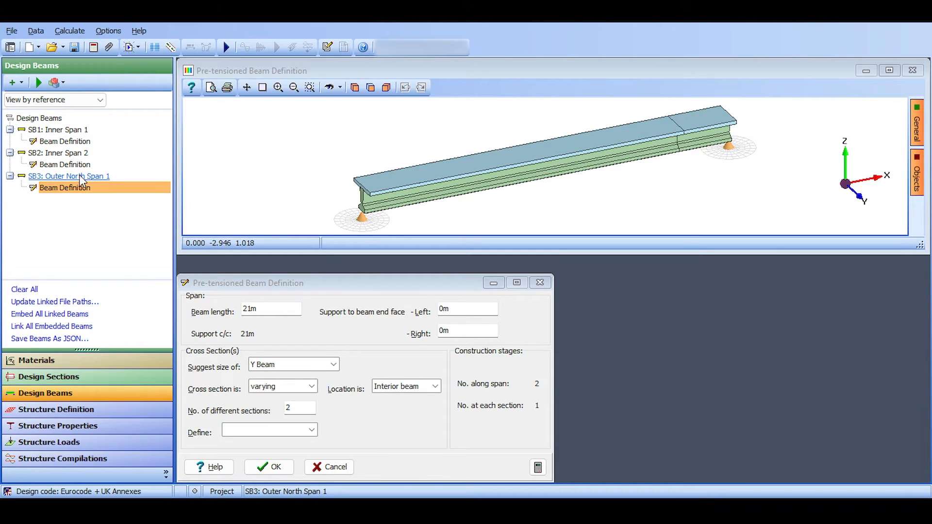
left_click(80, 176)
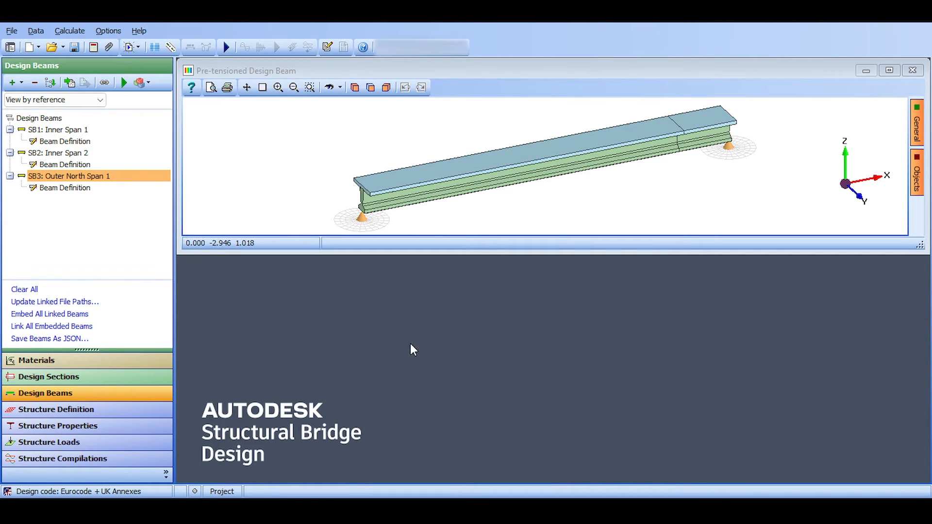
left_click(56, 189)
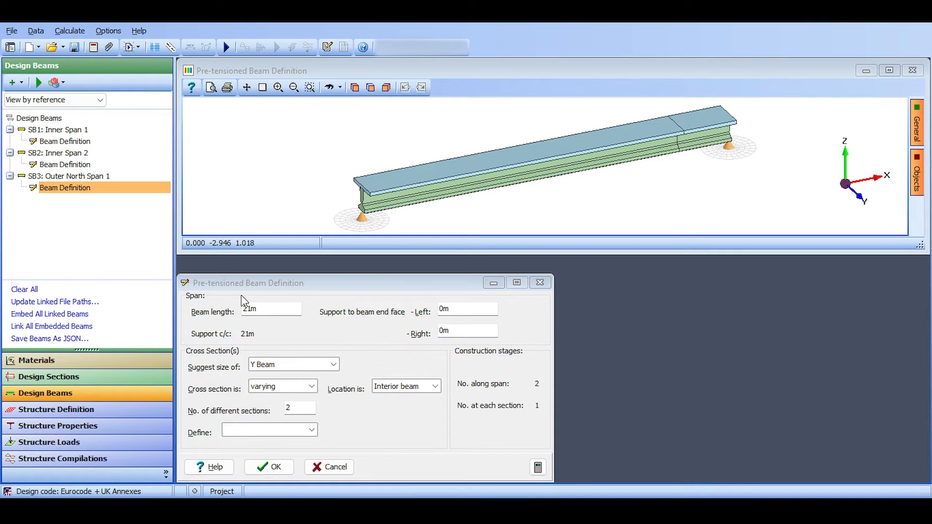
left_click(103, 177)
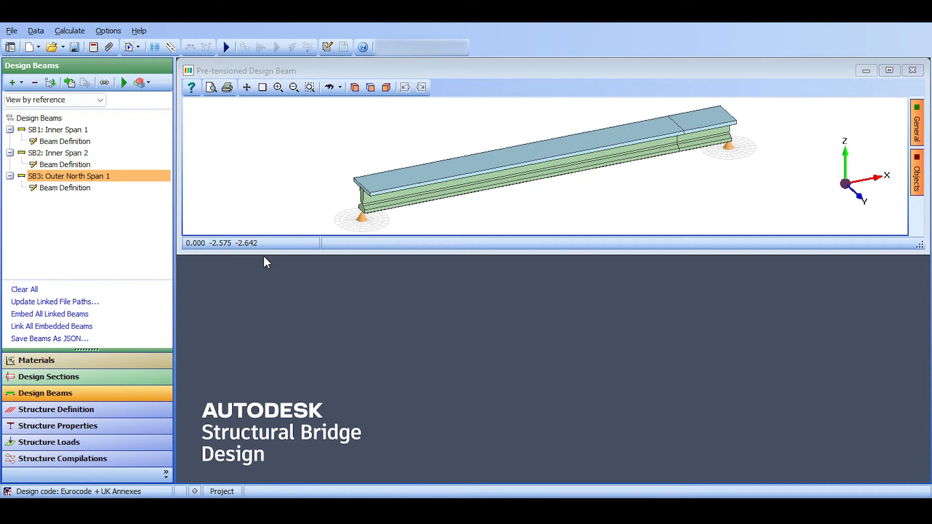
left_click(78, 188)
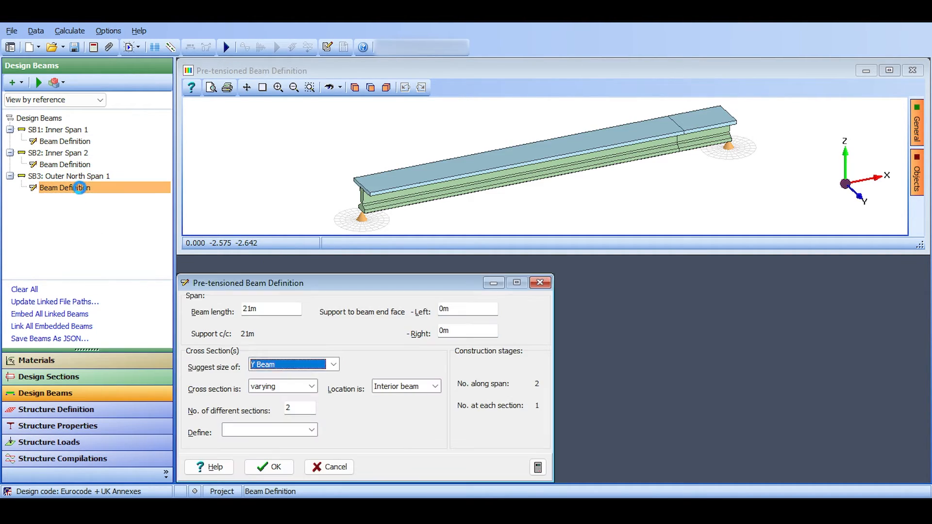
left_click_drag(307, 283, 315, 267)
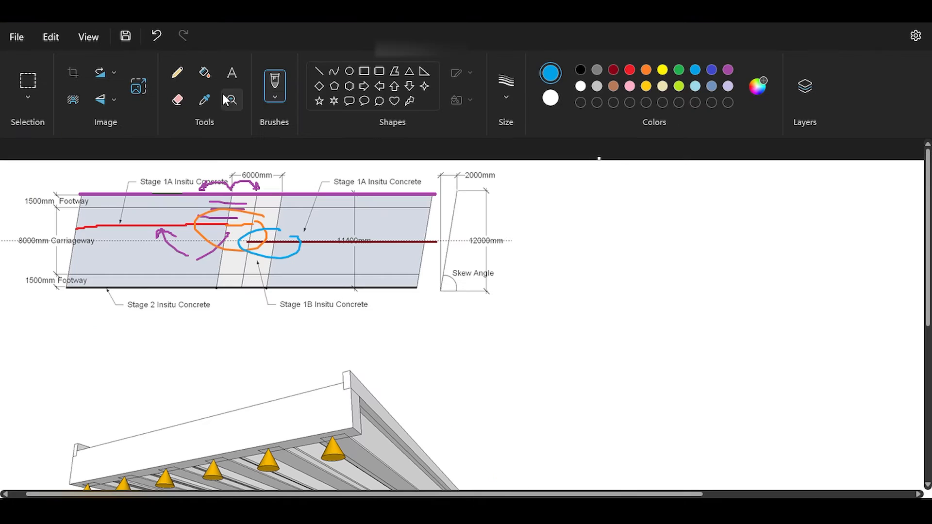
Switch to Paint and undo the inner beam lines, circles and arrows on the deck plan.
key("ctrl+z")
key("ctrl+z")
key("ctrl+z")
key("ctrl+z")
key("ctrl+z")
key("ctrl+z")
key("ctrl+z")
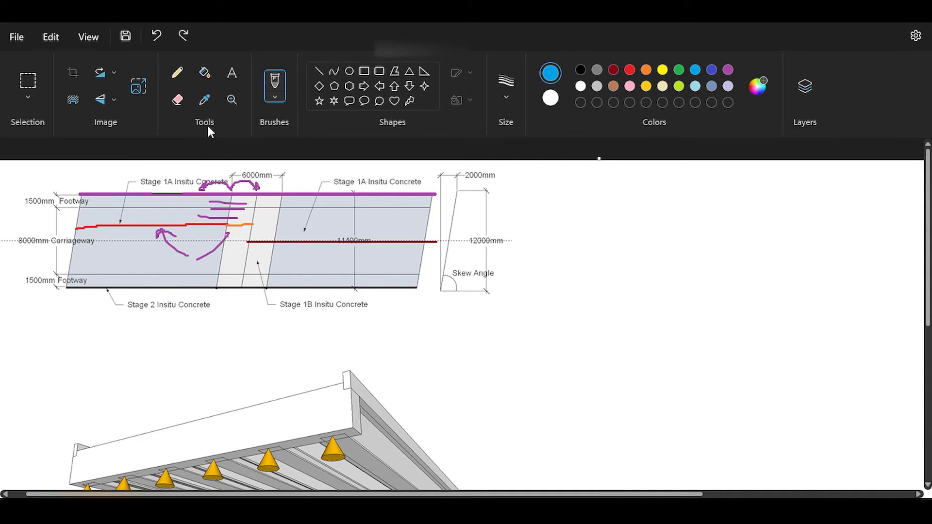
key("ctrl+z")
key("ctrl+z")
key("ctrl+z")
key("ctrl+z")
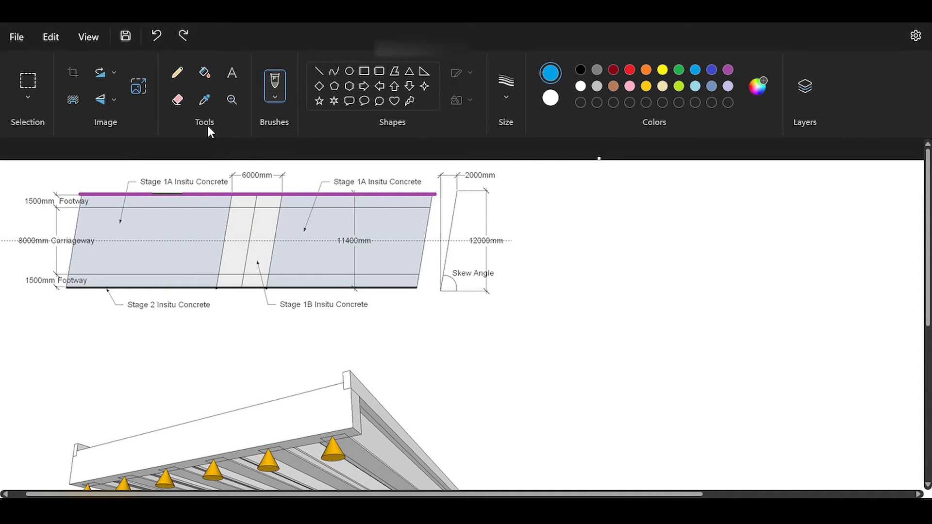
Draw four dark red inner beam lines across the first span's carriageway on the deck plan and mark the two outermost ones.
left_click(614, 69)
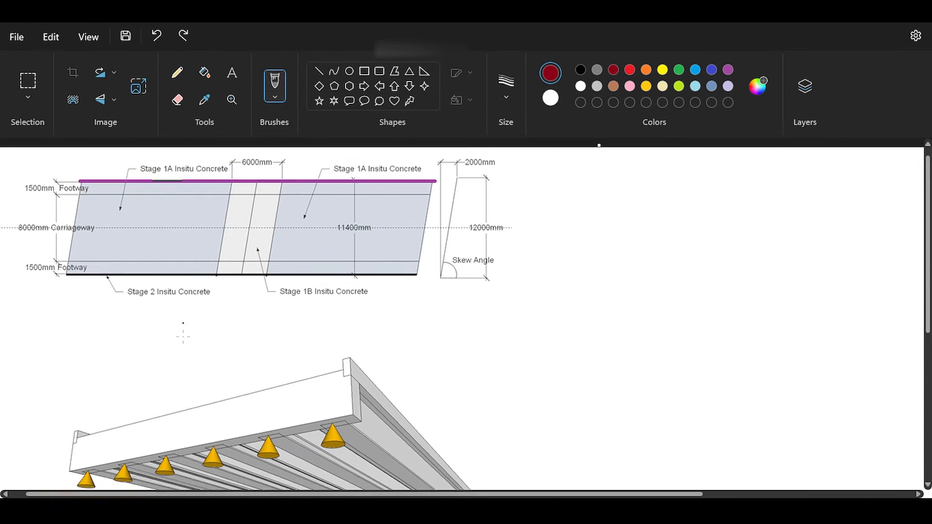
scroll(69, 267, "up", 3)
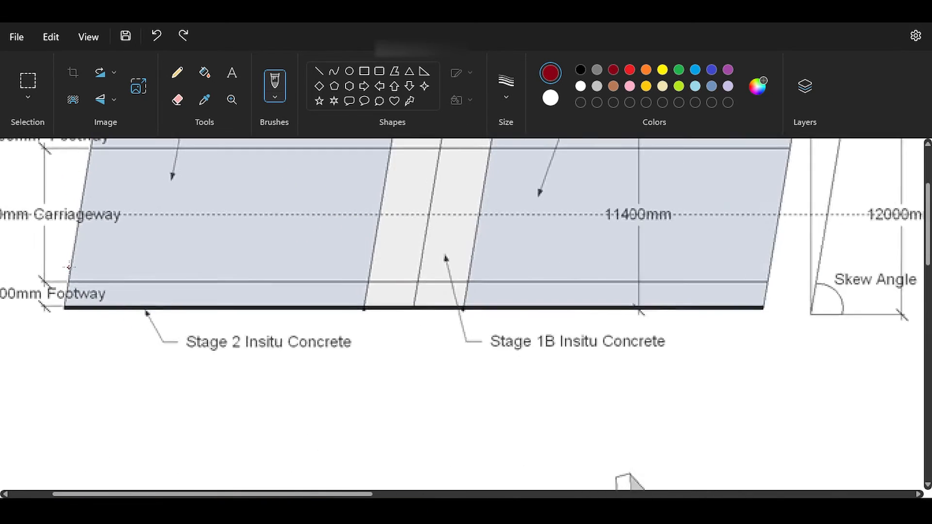
scroll(71, 191, "up", 1)
scroll(95, 209, "up", 1)
left_click_drag(97, 183, 221, 180)
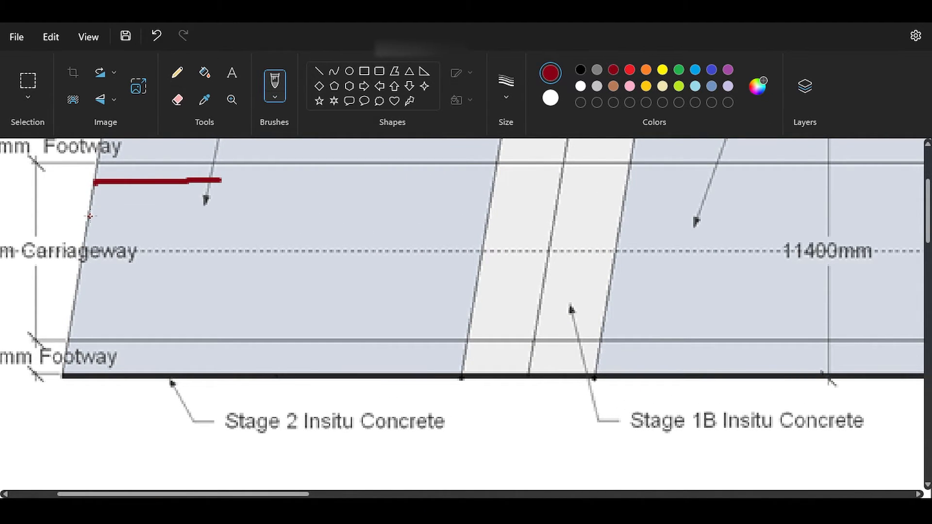
left_click_drag(299, 494, 251, 494)
left_click_drag(249, 171, 251, 161)
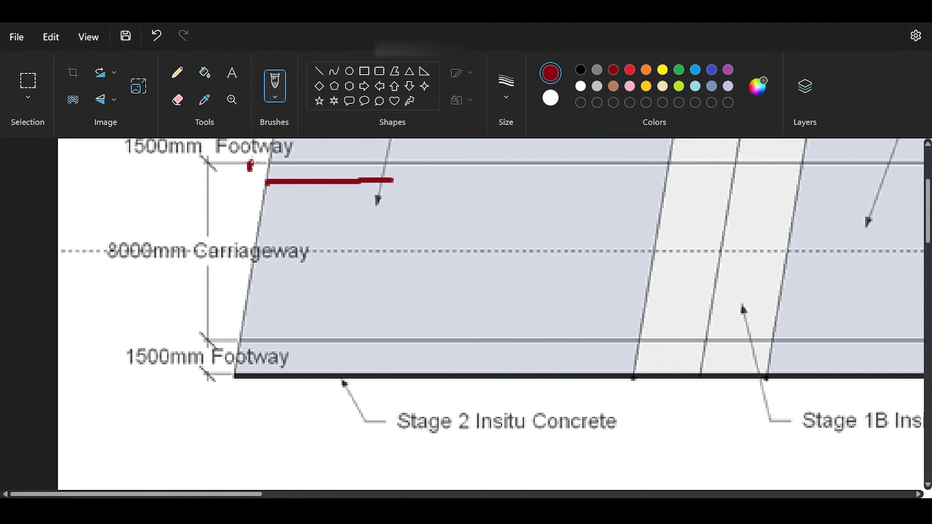
mouse_move(245, 324)
left_mouse_down()
mouse_move(367, 323)
mouse_move(226, 326)
mouse_move(228, 341)
left_mouse_up()
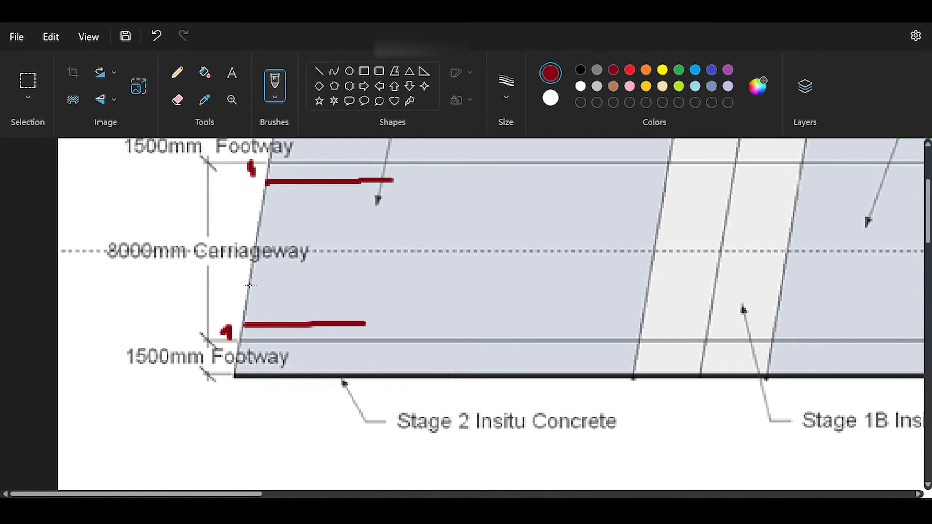
left_click_drag(251, 283, 380, 282)
left_click_drag(257, 228, 375, 238)
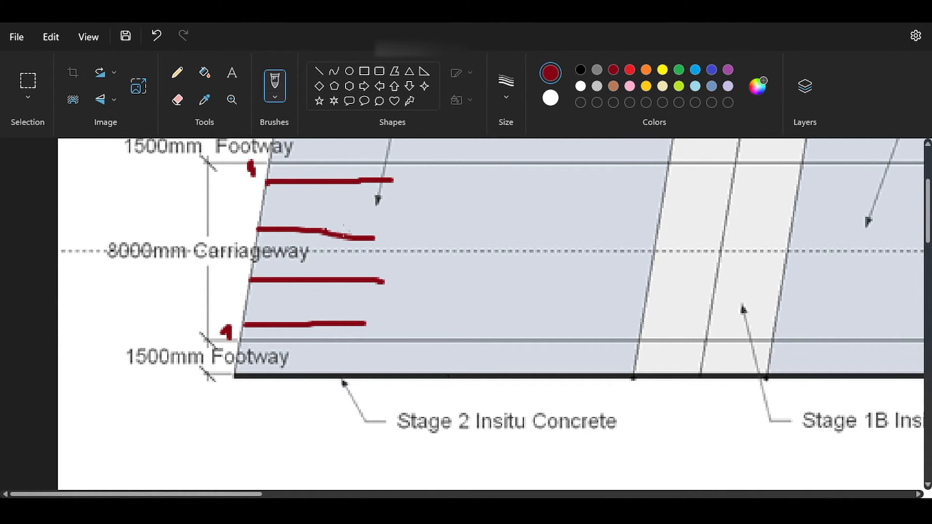
Draw a blue double-headed spacing arrow between the two lowest inner beam lines on the deck plan.
left_click(711, 69)
mouse_move(299, 283)
left_mouse_down()
mouse_move(299, 314)
mouse_move(316, 300)
left_mouse_up()
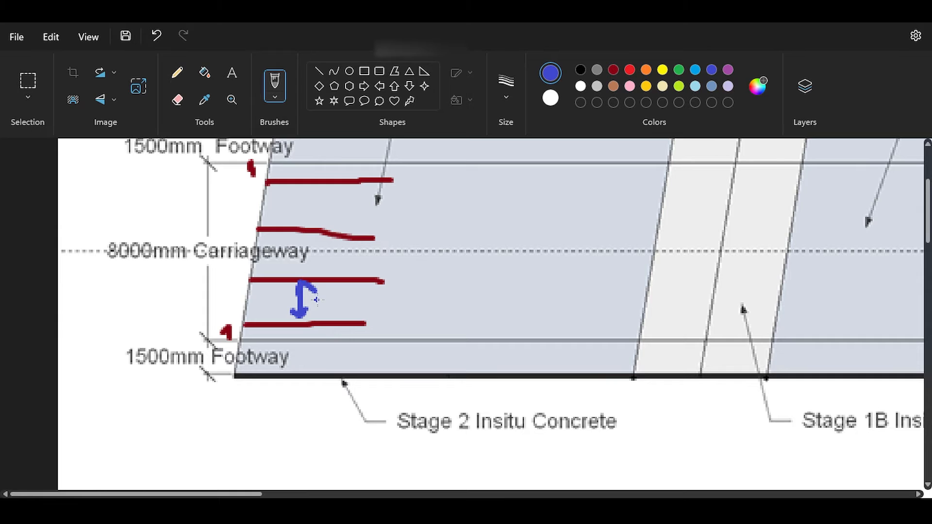
scroll(322, 300, "up", 1)
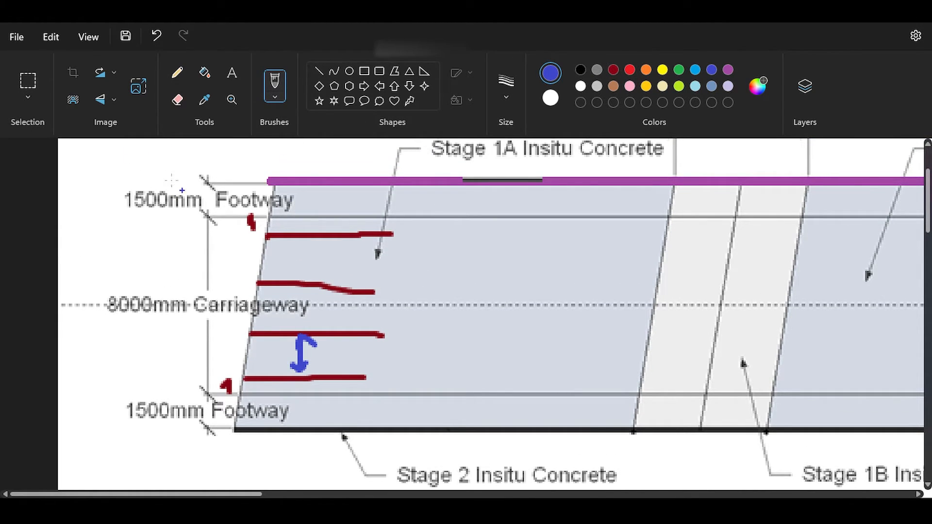
left_click_drag(167, 178, 174, 181)
key("ctrl+z")
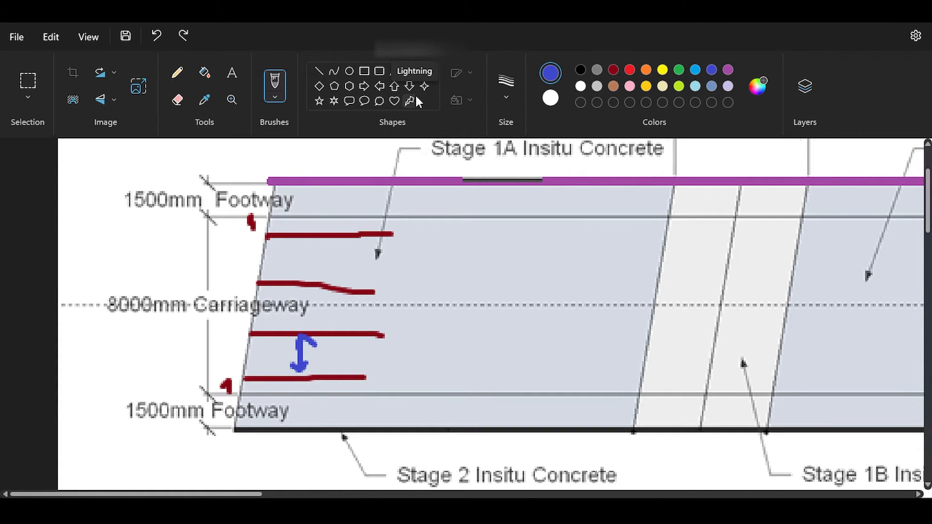
Draw a green outer beam line in the upper footway of the first span and mark the widths on either side of it.
left_click(613, 68)
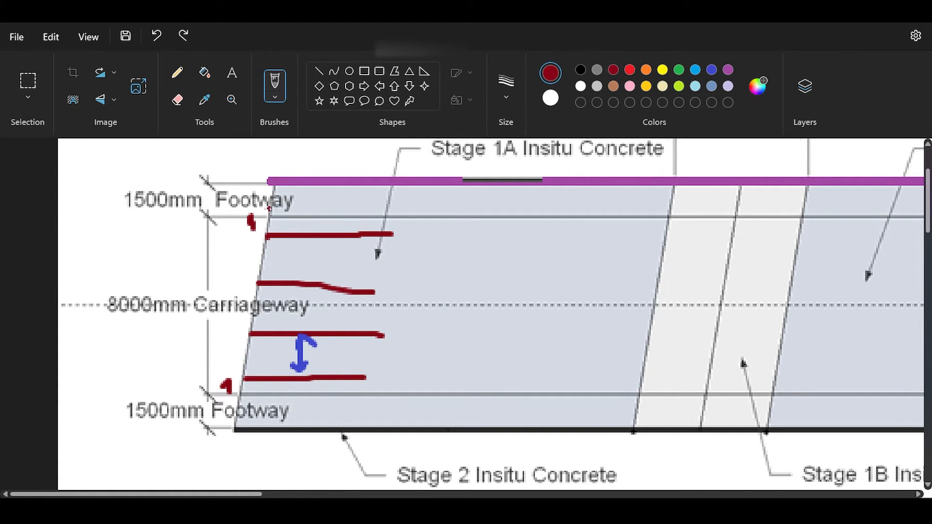
left_click(274, 194)
left_click(678, 69)
left_click_drag(272, 199, 448, 198)
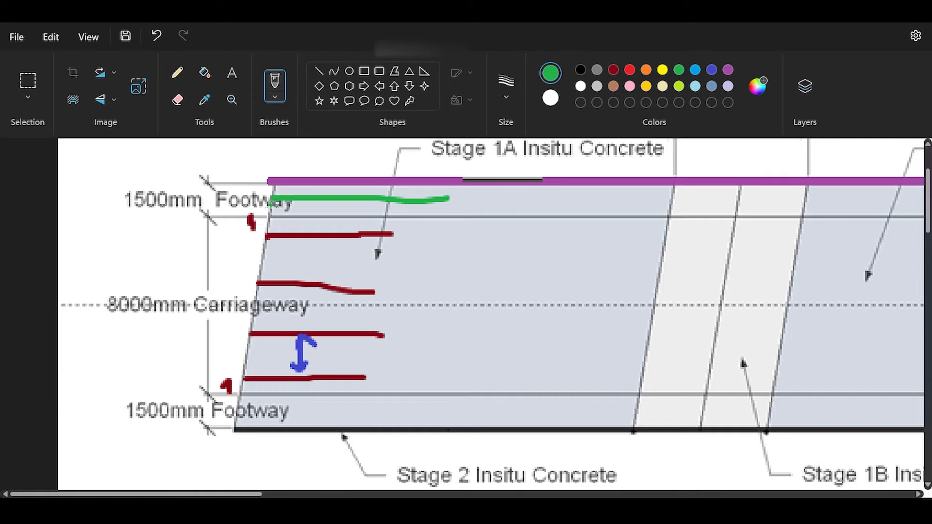
mouse_move(216, 215)
left_mouse_down()
mouse_move(238, 215)
mouse_move(228, 195)
mouse_move(247, 196)
mouse_move(241, 173)
left_mouse_up()
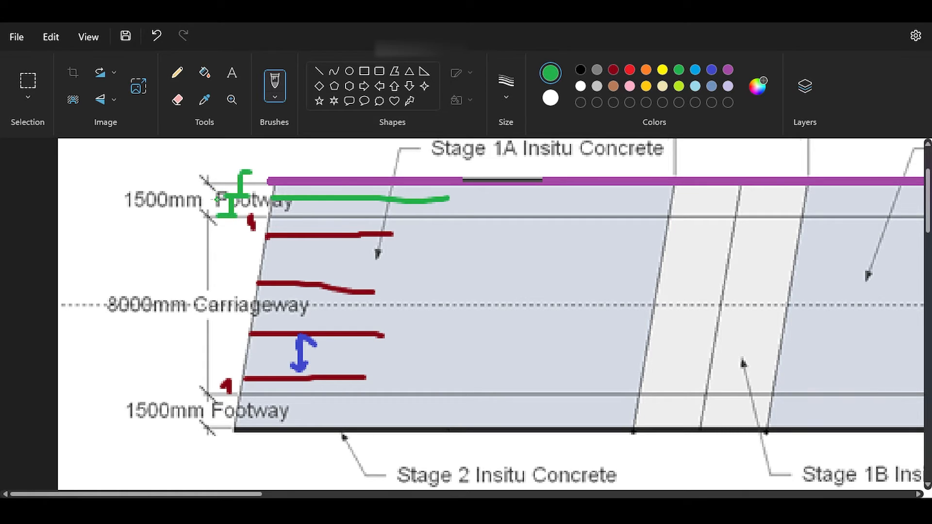
Sketch a green edge beam cross-section below the deck plan and add a red slab outline with a vertical centreline.
scroll(270, 297, "down", 7)
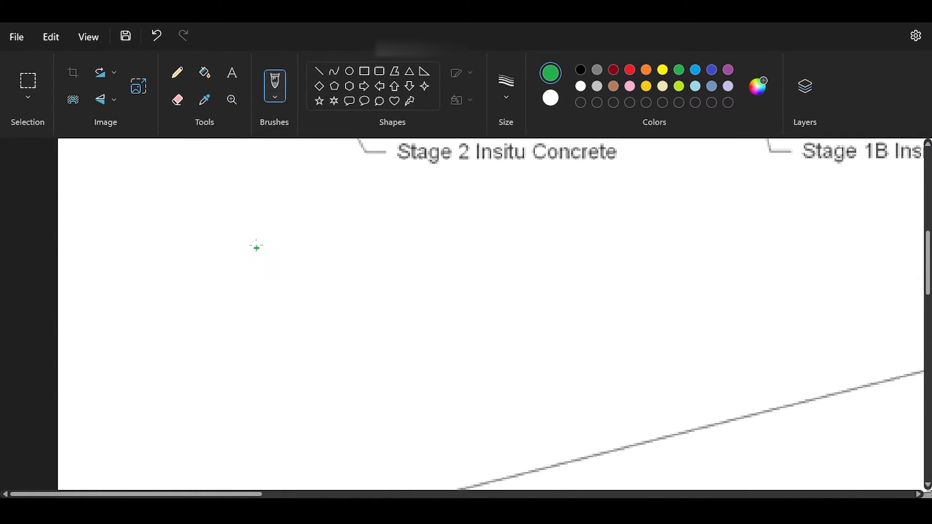
mouse_move(259, 229)
left_mouse_down()
mouse_move(171, 359)
mouse_move(148, 249)
mouse_move(271, 234)
left_mouse_up()
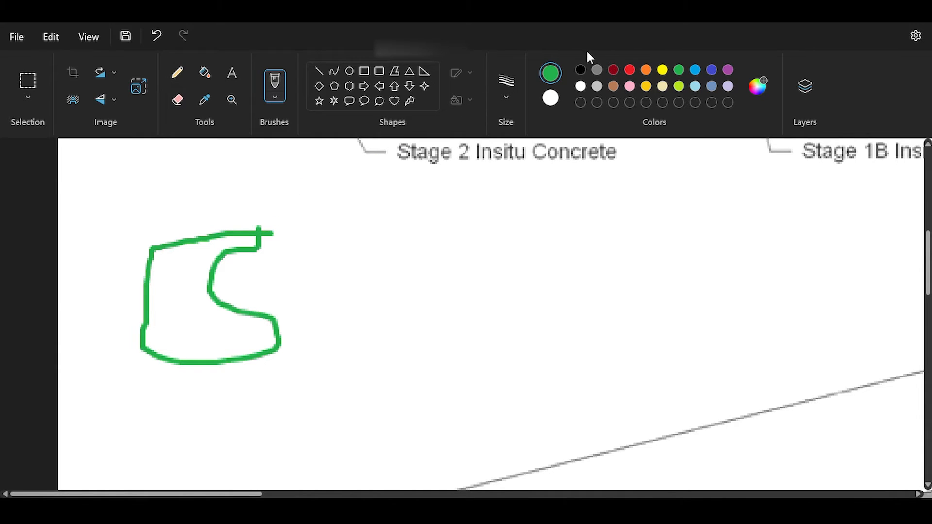
left_click(629, 69)
left_click_drag(212, 176, 205, 410)
mouse_move(214, 178)
left_mouse_down()
mouse_move(379, 178)
mouse_move(397, 219)
mouse_move(141, 238)
mouse_move(105, 203)
mouse_move(214, 179)
left_mouse_up()
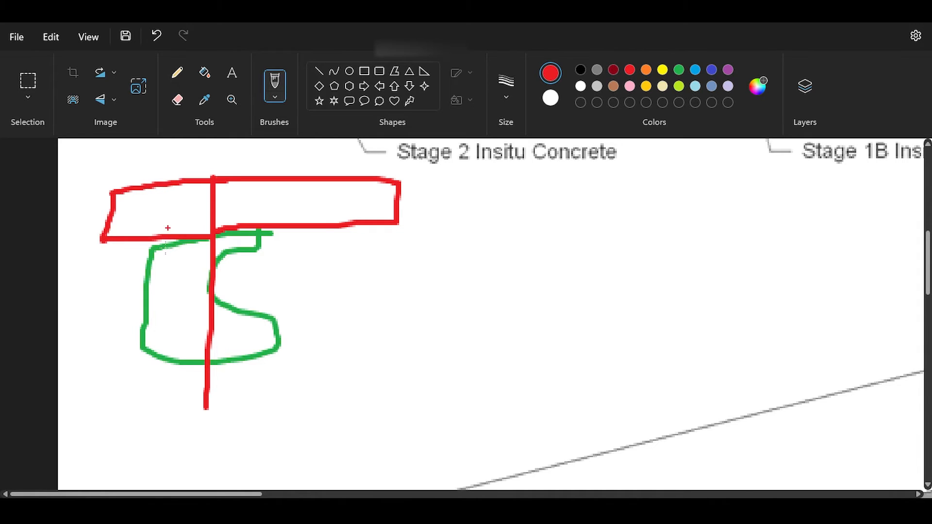
Compare the edge beam sketch with the inner and outer beam lines on the deck plan.
scroll(202, 269, "up", 7)
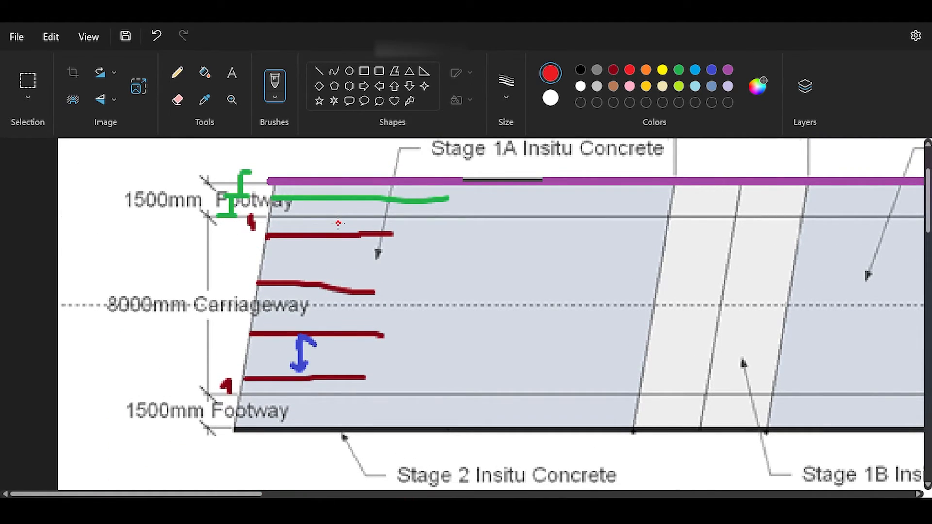
scroll(342, 234, "down", 6)
left_click(335, 239)
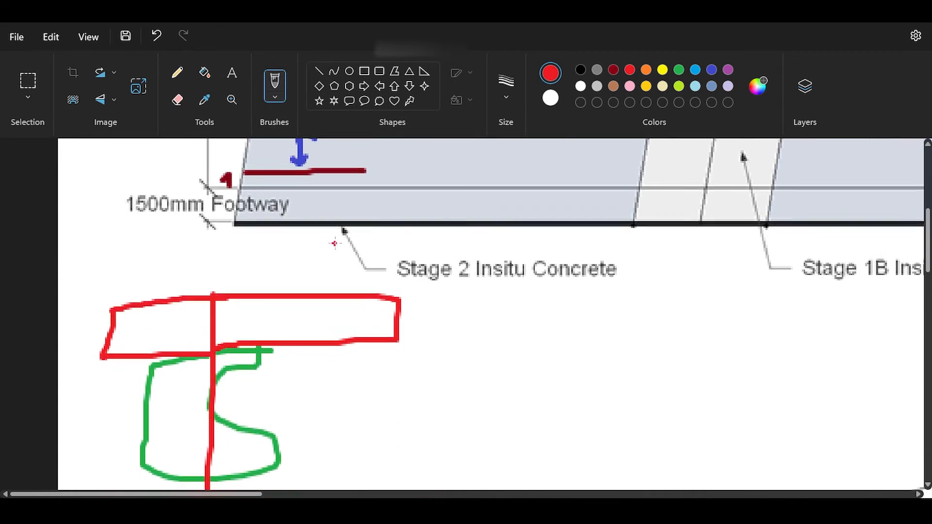
scroll(336, 243, "up", 7)
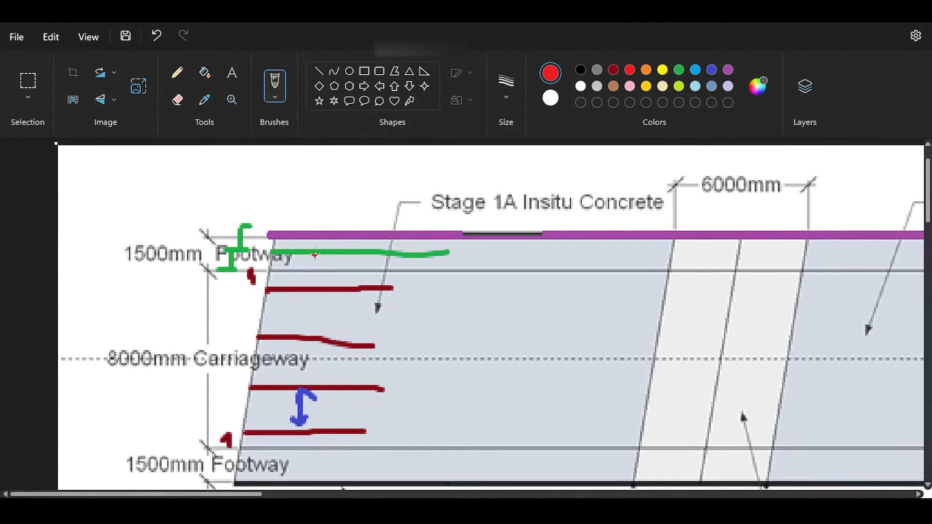
mouse_move(314, 255)
left_mouse_down()
mouse_move(314, 288)
mouse_move(325, 286)
mouse_move(313, 251)
left_mouse_up()
mouse_move(359, 285)
left_mouse_down()
mouse_move(355, 274)
mouse_move(335, 273)
left_mouse_up()
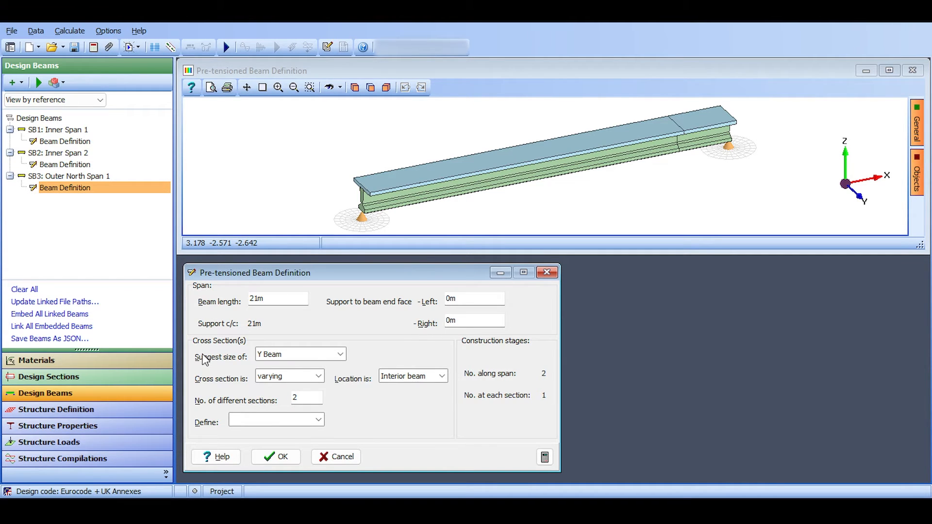
Switch to Structural Bridge Design, size Outer North Span 1 as a YE7 beam at 2000 centres and set its location to Exterior beam.
left_click(333, 357)
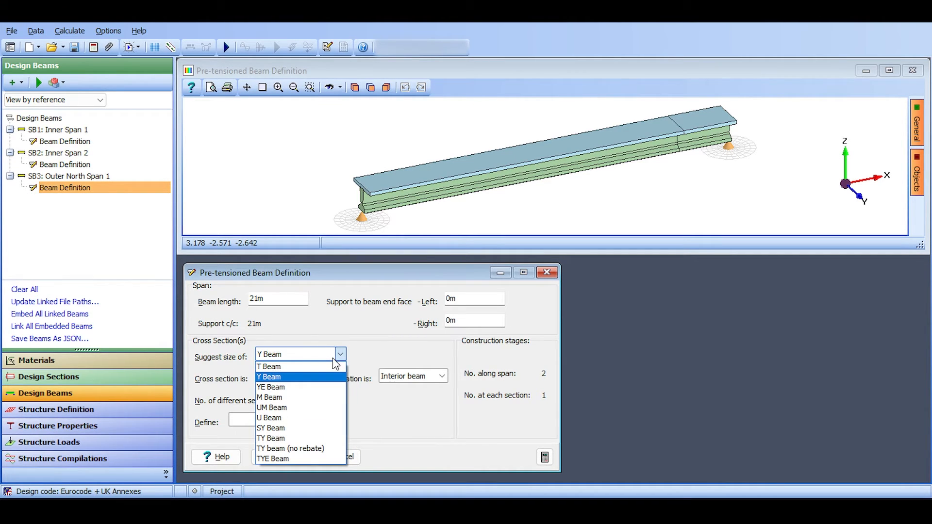
left_click(272, 387)
left_click(514, 346)
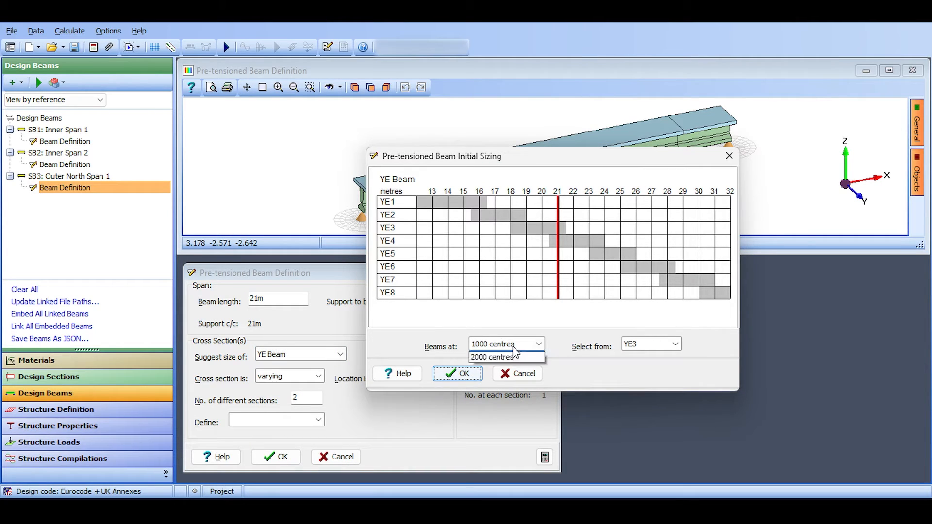
left_click(505, 365)
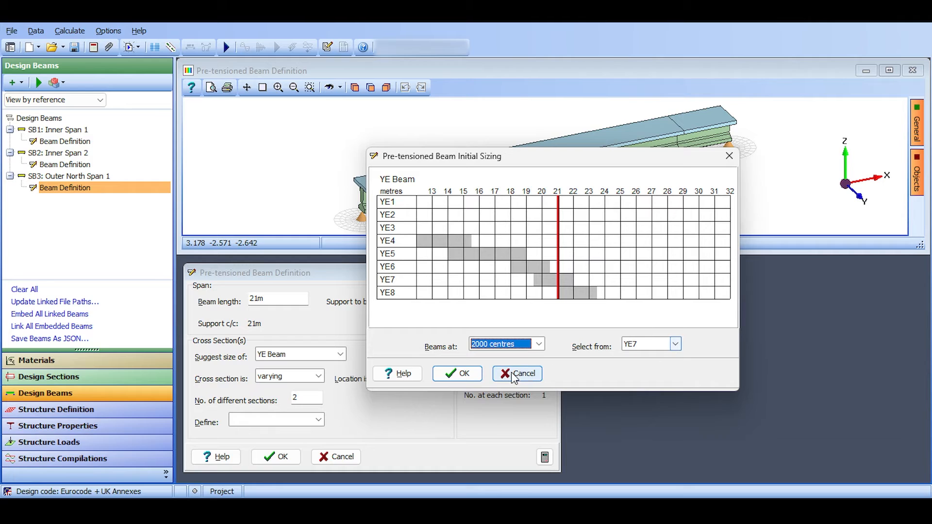
left_click(467, 374)
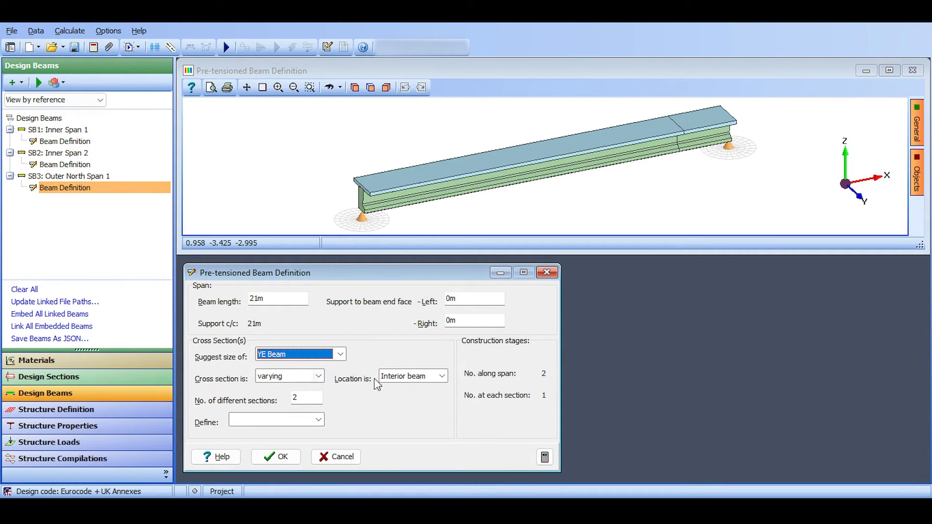
left_click(395, 379)
left_click(397, 398)
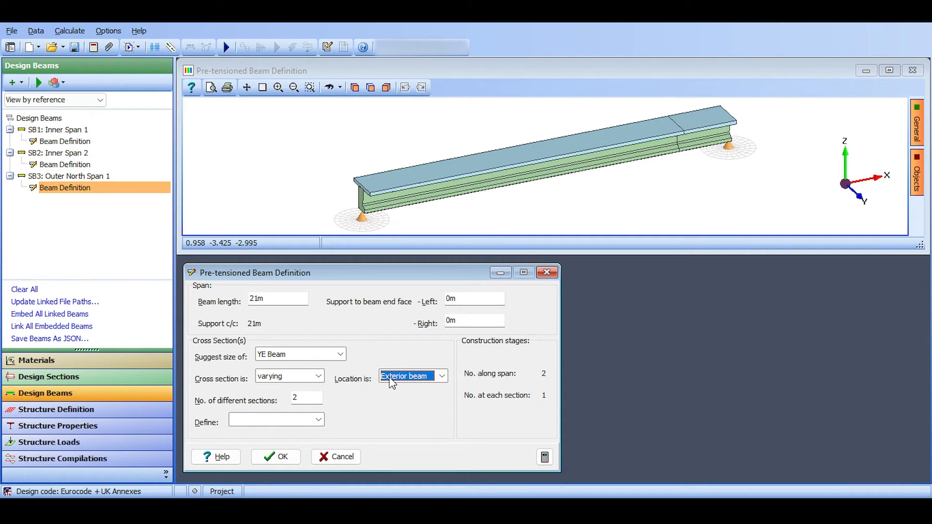
Open the definition of Section 1 and select its Stage 1A in situ slab component.
left_click(318, 421)
left_click(308, 430)
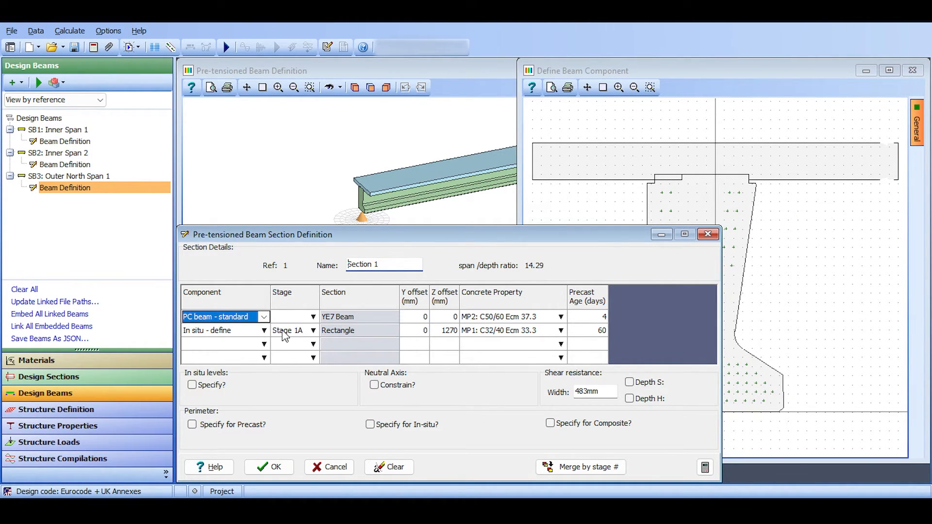
left_click(246, 335)
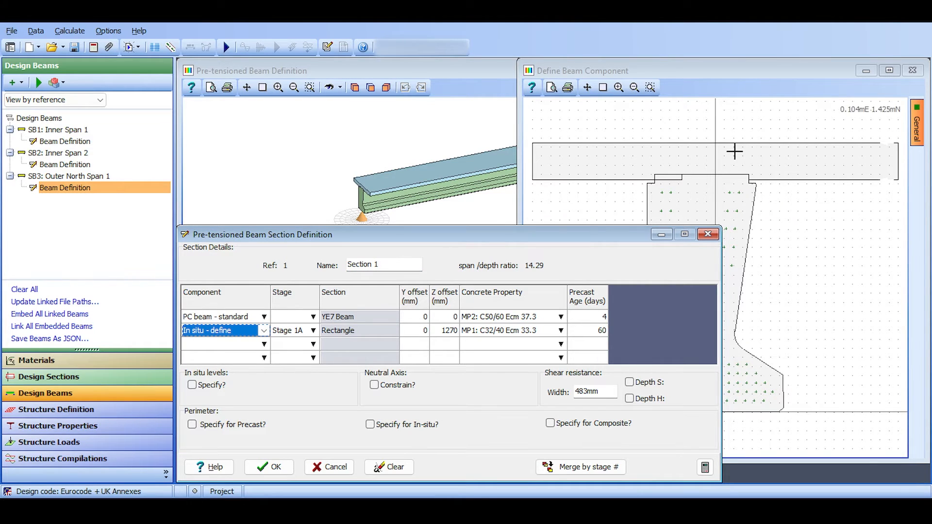
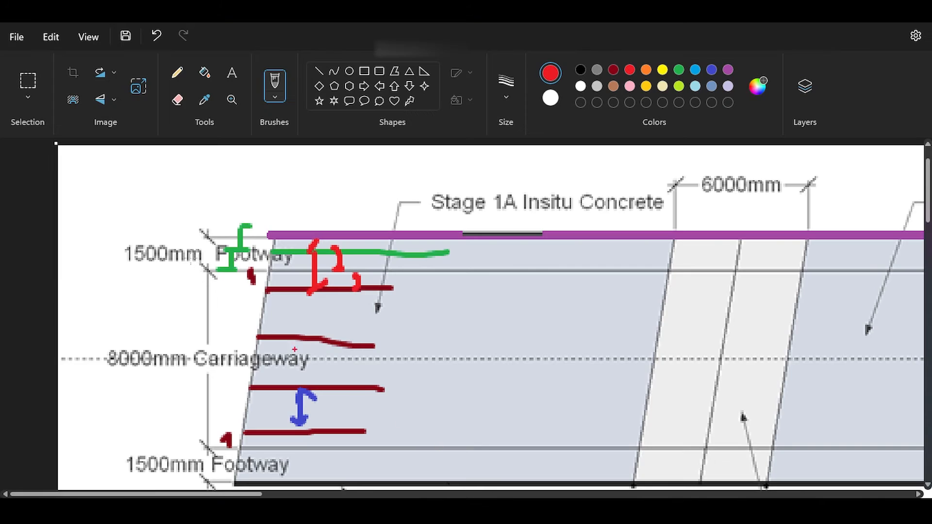
Circle the 1500mm footway dimension in red, switch to Structural Bridge Design and redefine the Stage 1A slab as a regular in situ rectangle 1500 mm wide, updating section 2 too.
left_click_drag(194, 212, 195, 224)
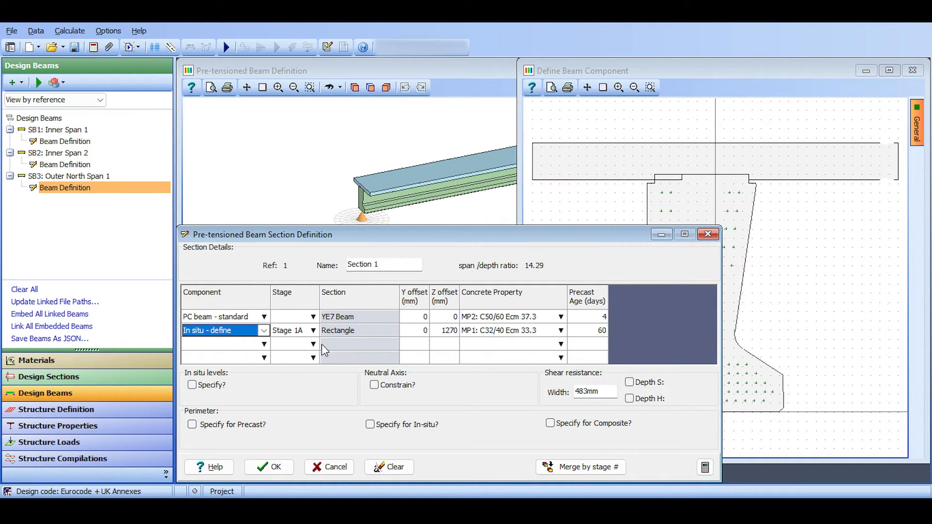
left_click(263, 332)
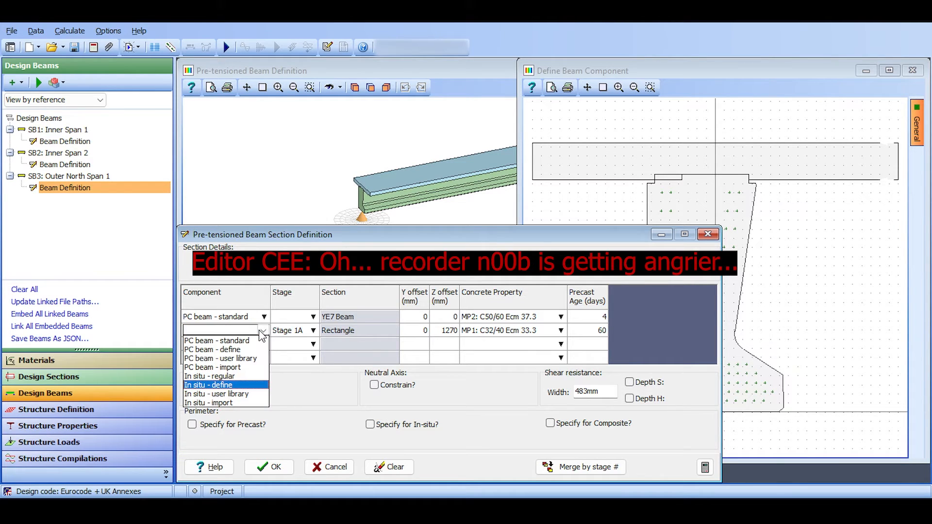
left_click(245, 378)
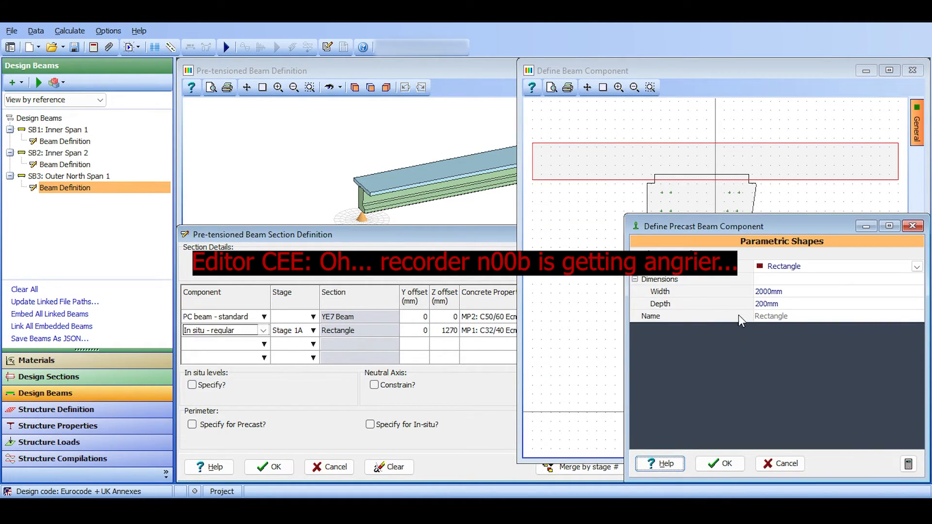
left_click(769, 291)
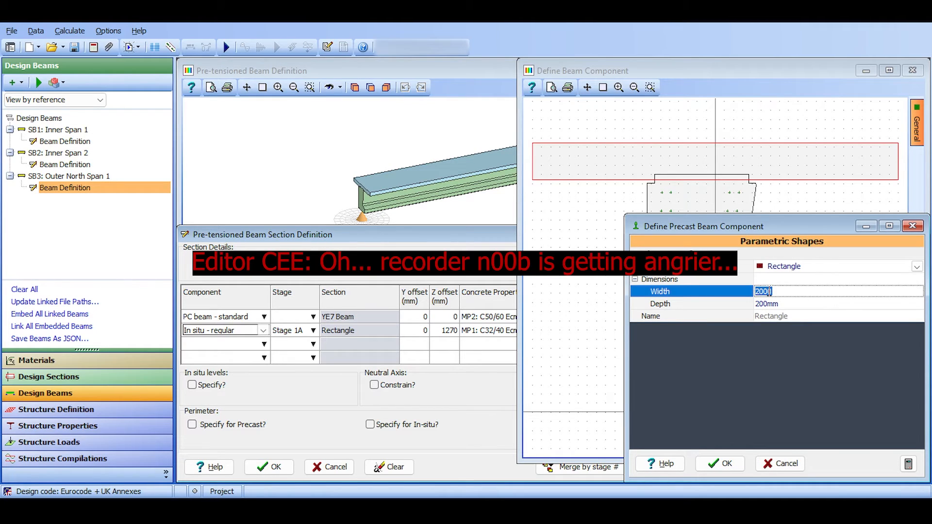
type("1500")
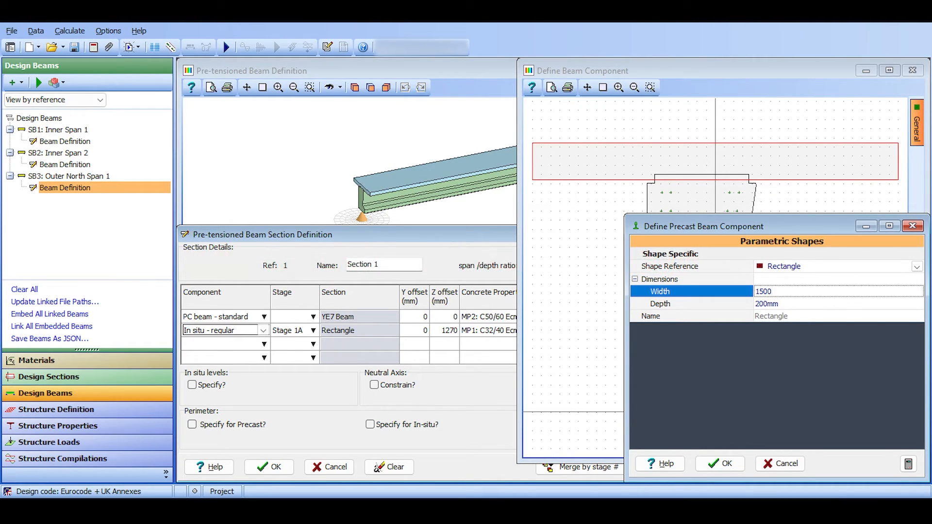
key("Tab")
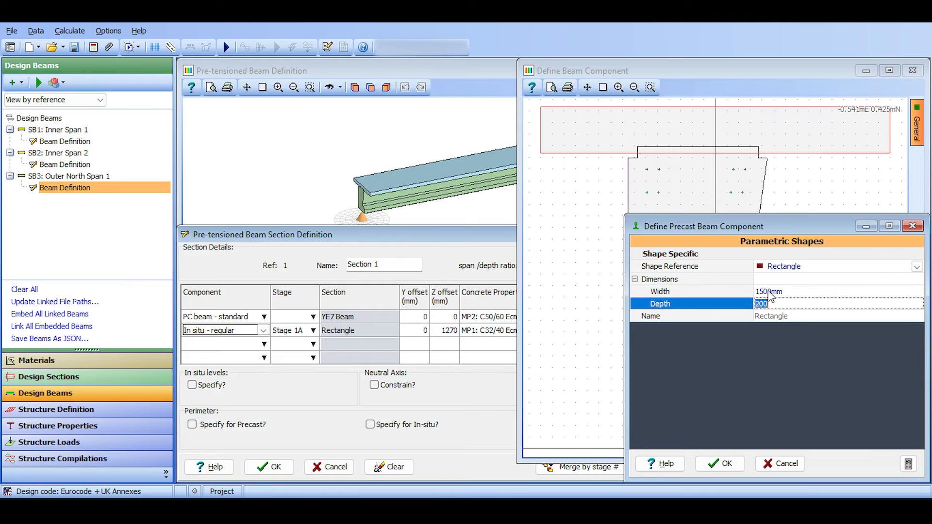
left_click(720, 463)
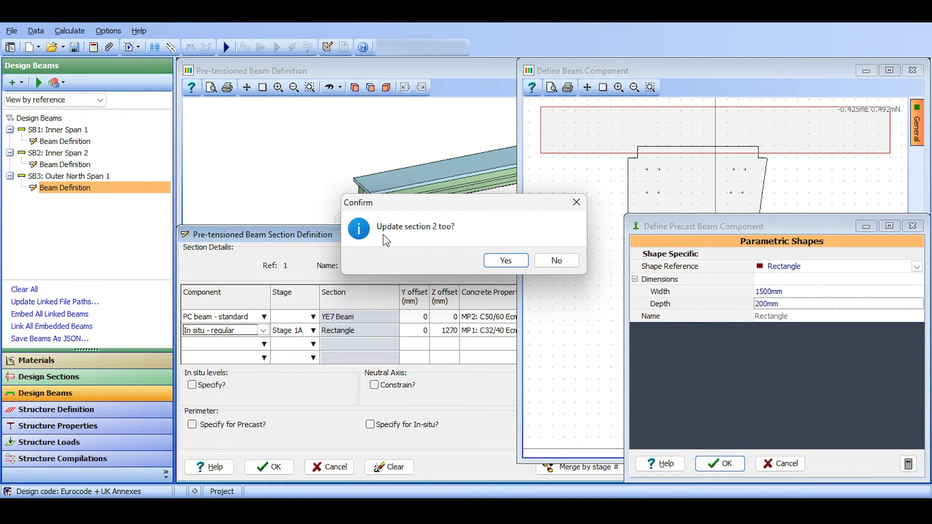
left_click(507, 260)
Set the Y offset of the Stage 1A rectangle to 250 mm and apply the change to all sections.
left_click_drag(465, 146, 496, 171)
left_click_drag(615, 336, 556, 302)
left_click_drag(596, 217, 687, 310)
scroll(687, 310, "down", 1)
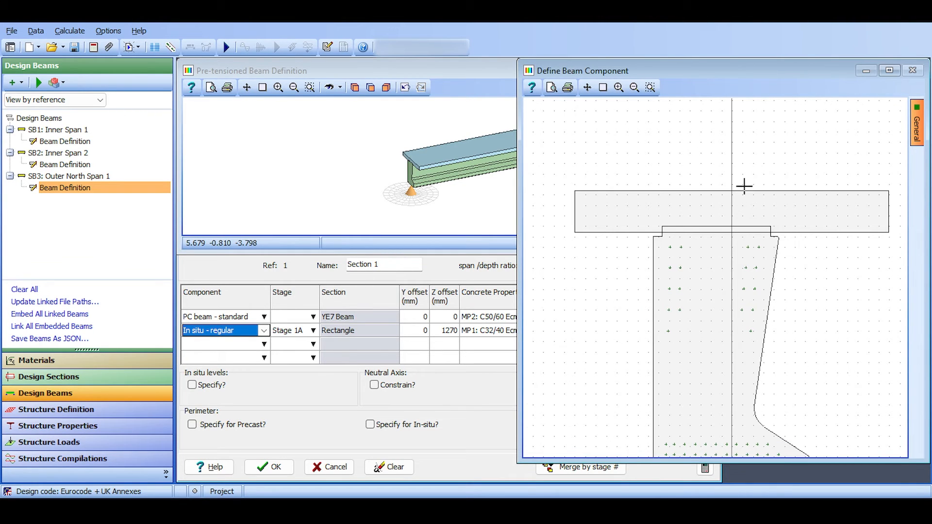
left_click_drag(735, 247, 598, 296)
scroll(597, 296, "down", 1)
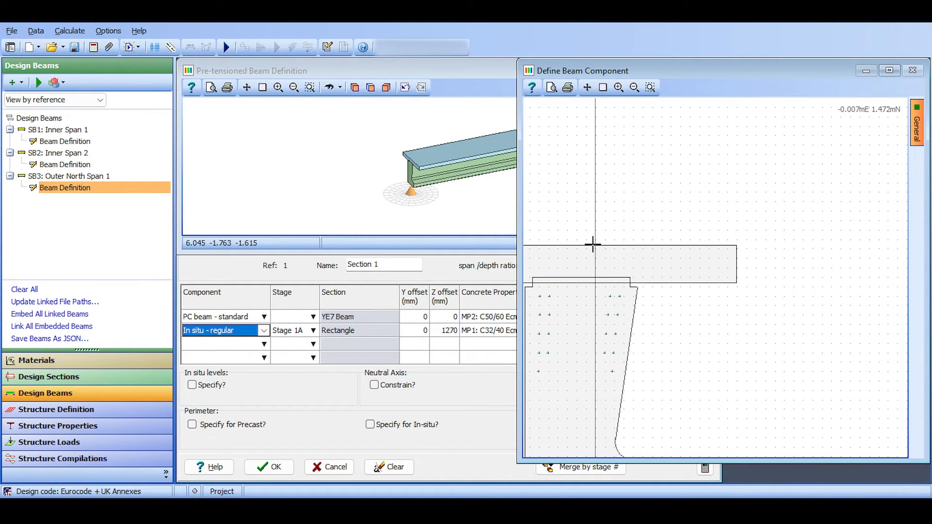
left_click_drag(626, 239, 758, 252)
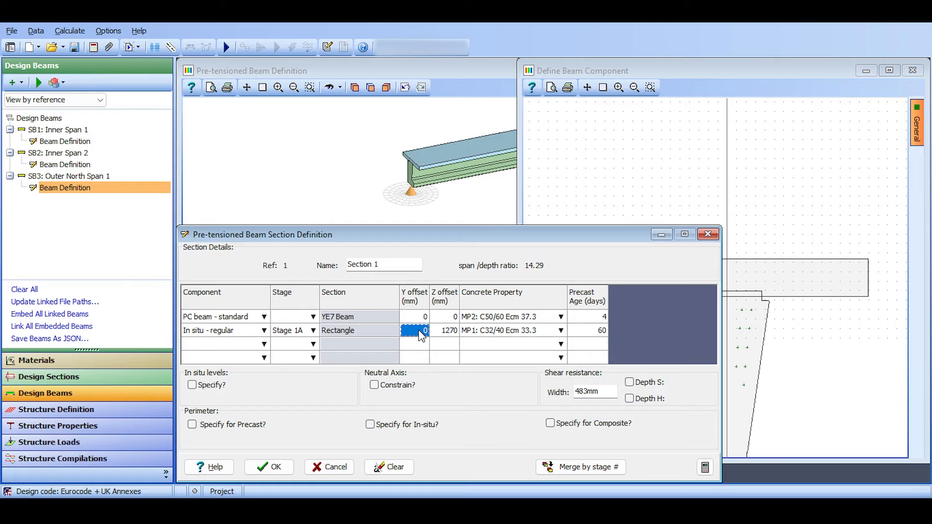
type("250")
key("Return")
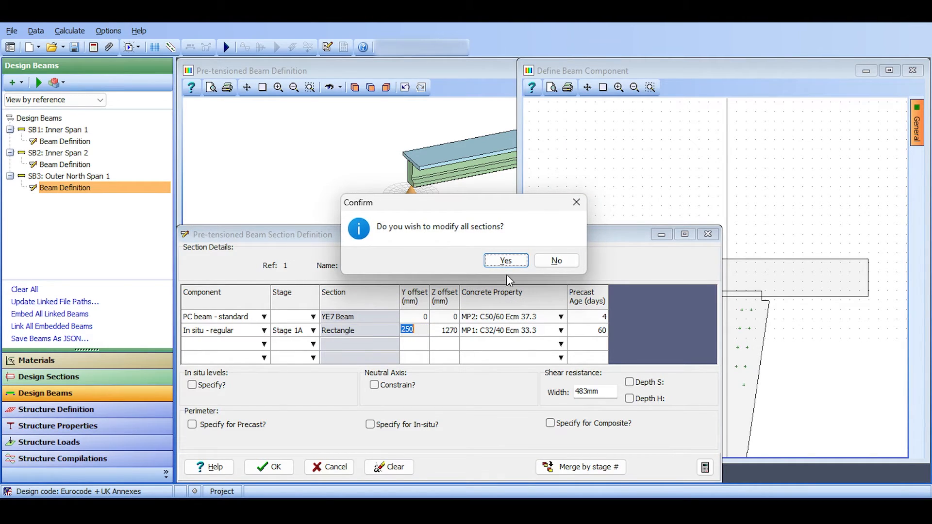
left_click(505, 261)
left_click(648, 170)
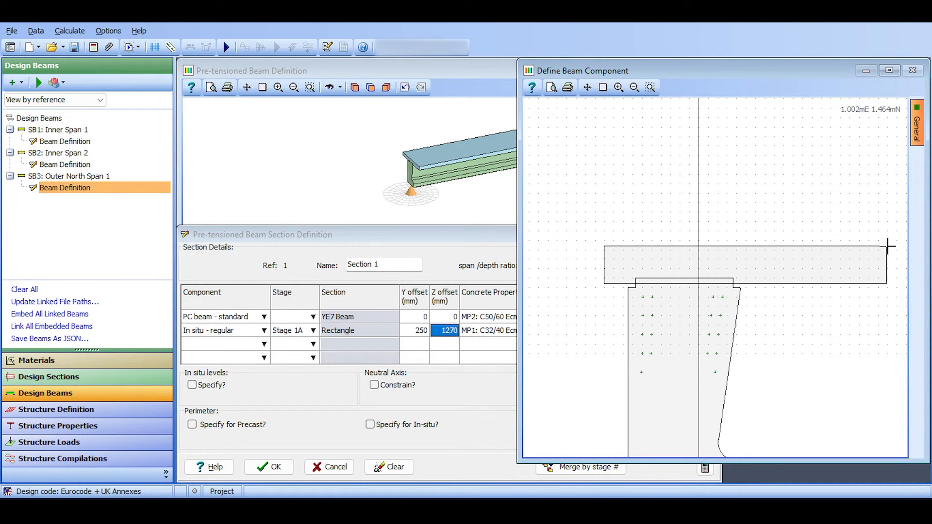
Add a third component to Section 1 as a regular in situ rectangle 200 mm wide and 500 mm deep.
left_click(444, 233)
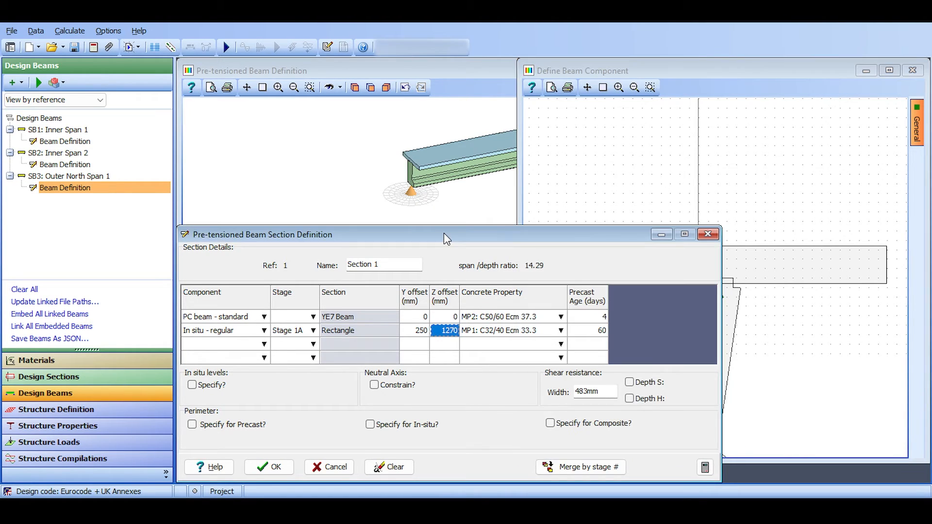
left_click(262, 345)
left_click(261, 345)
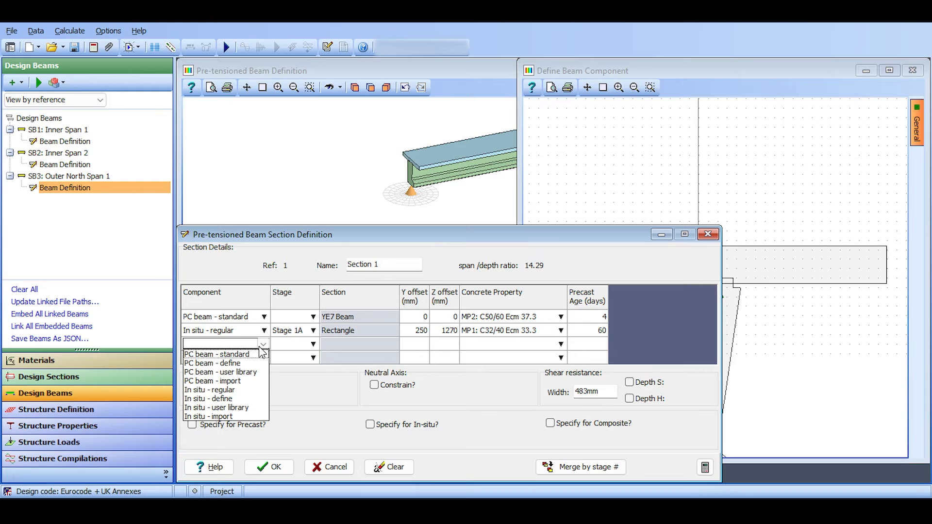
left_click(251, 391)
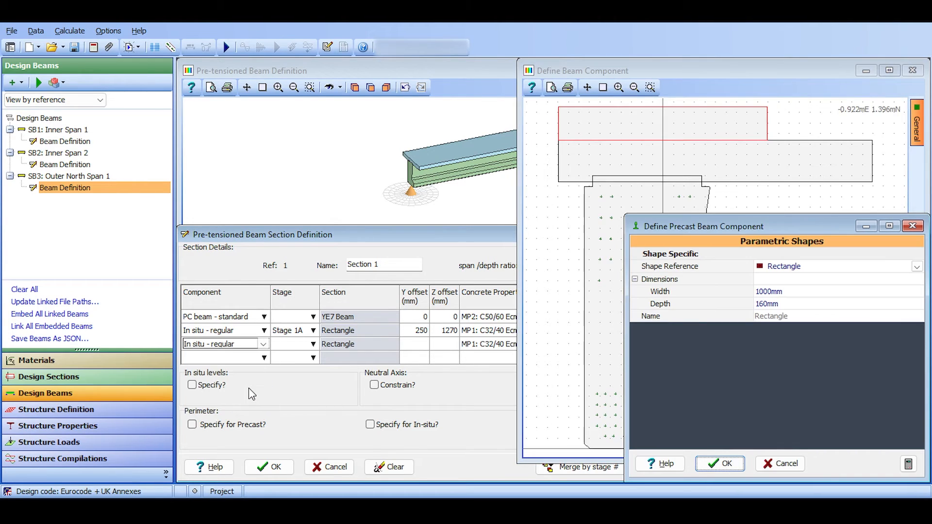
left_click(764, 291)
type("200")
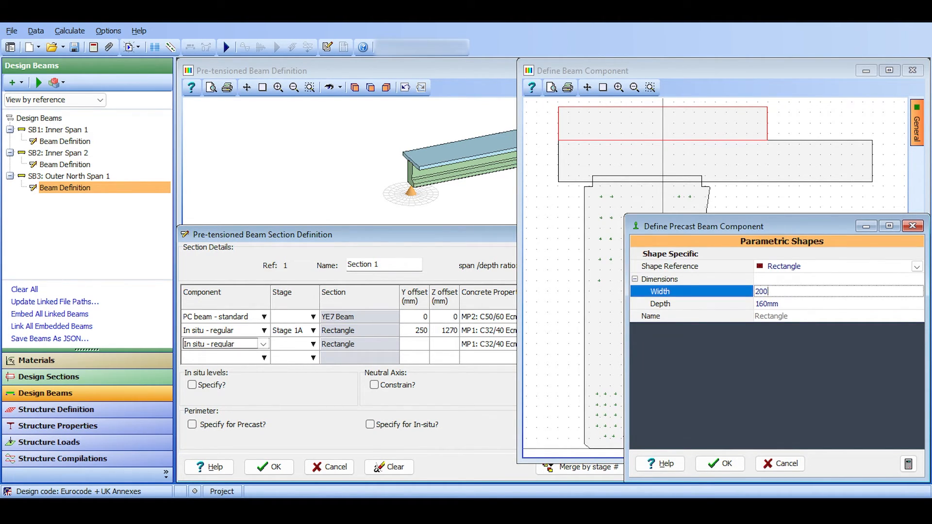
key("Return")
type("500")
key("Return")
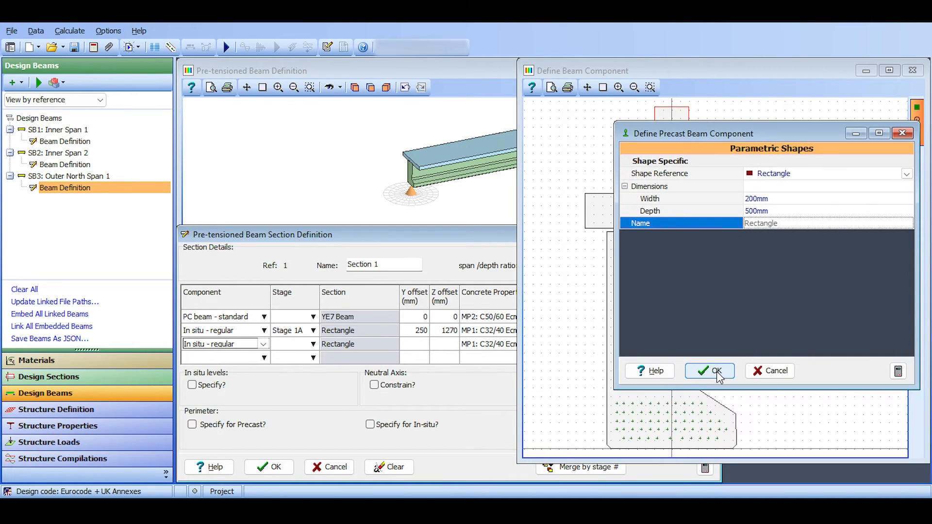
left_click(719, 373)
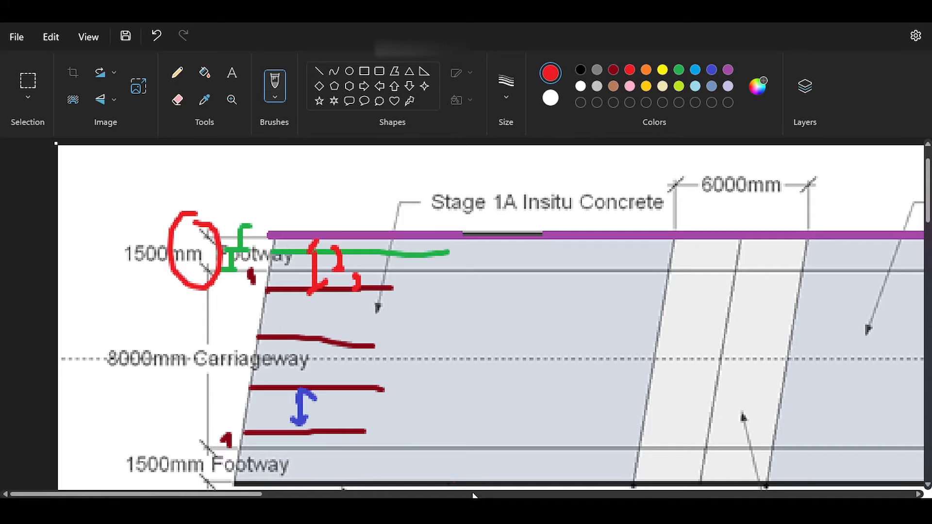
mouse_move(364, 158)
left_mouse_down()
mouse_move(393, 169)
mouse_move(418, 216)
left_mouse_up()
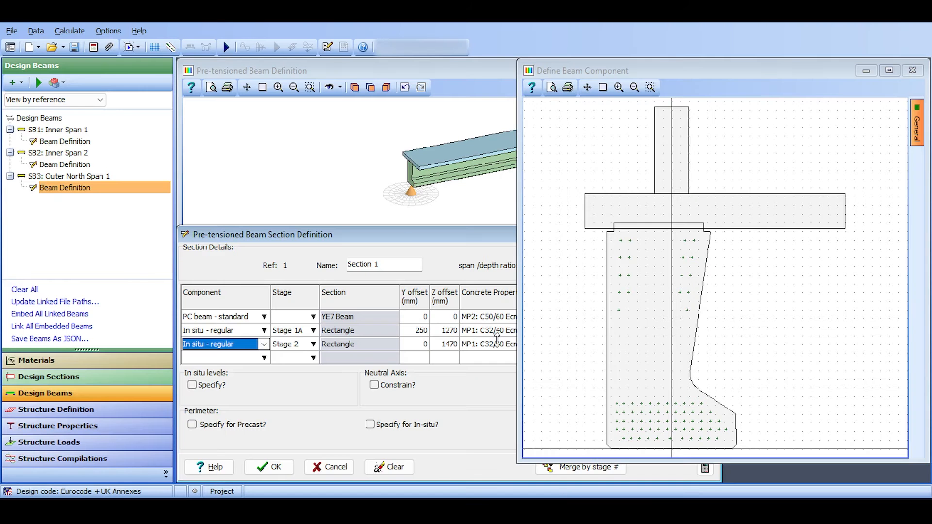
Try a Y offset of -500 mm for the Stage 2 rectangle.
left_click(302, 235)
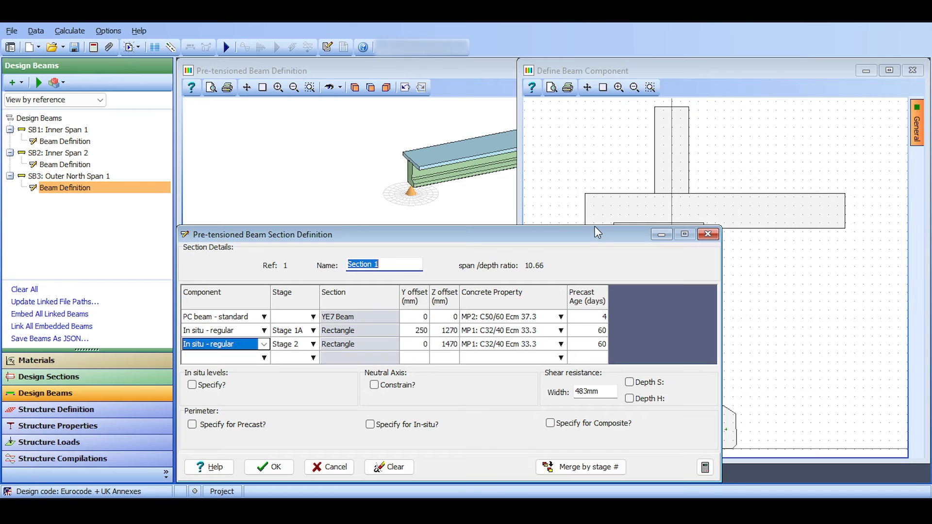
left_click(424, 344)
type("-500")
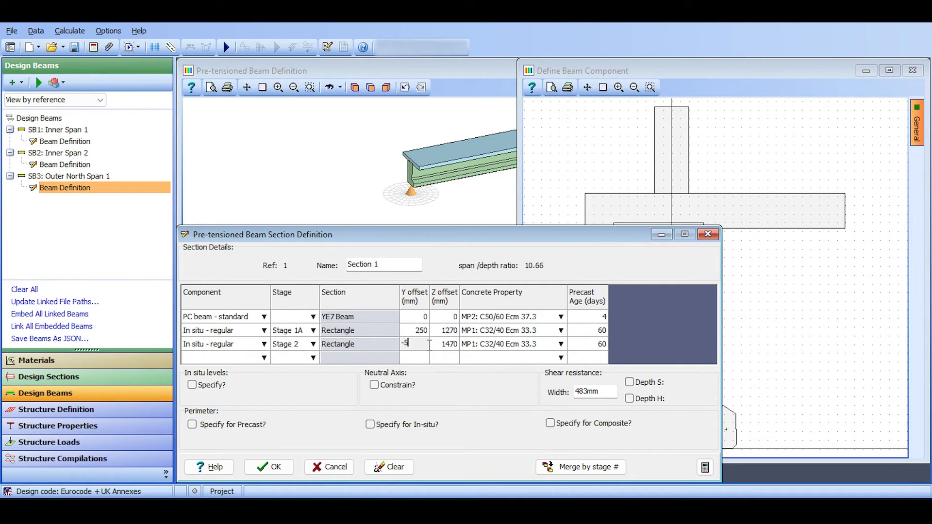
key("Tab")
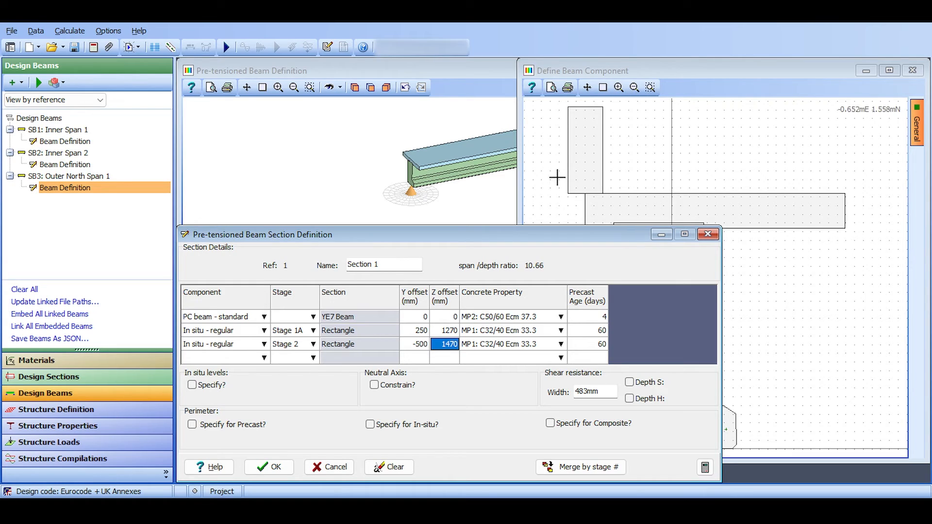
Position the Stage 2 rectangle beside the slab edge with a Y offset of -600 mm and a Z offset of 1270 mm.
left_click(422, 348)
type("-600")
key("Tab")
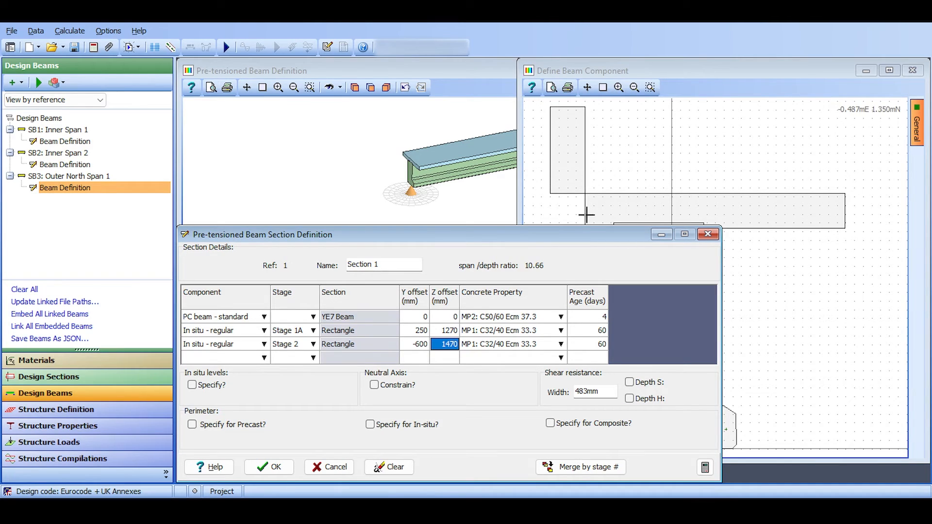
left_click(438, 344)
type("1270")
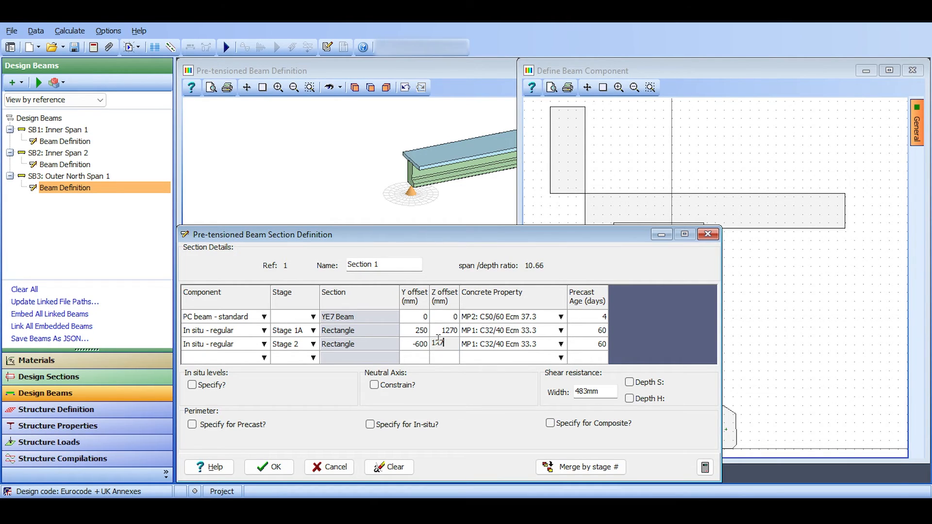
key("Tab")
left_click(666, 133)
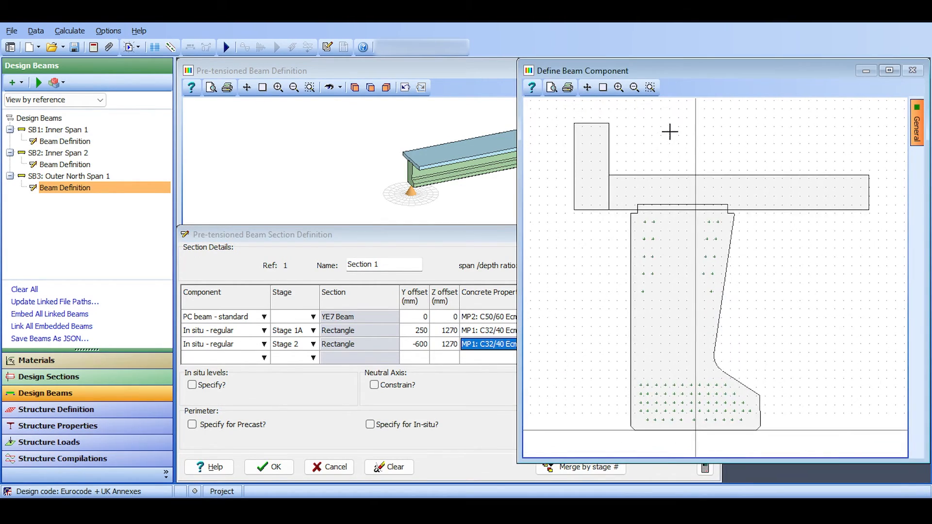
Merge the components of Section 1 by stage and accept the section definition.
left_click(515, 237)
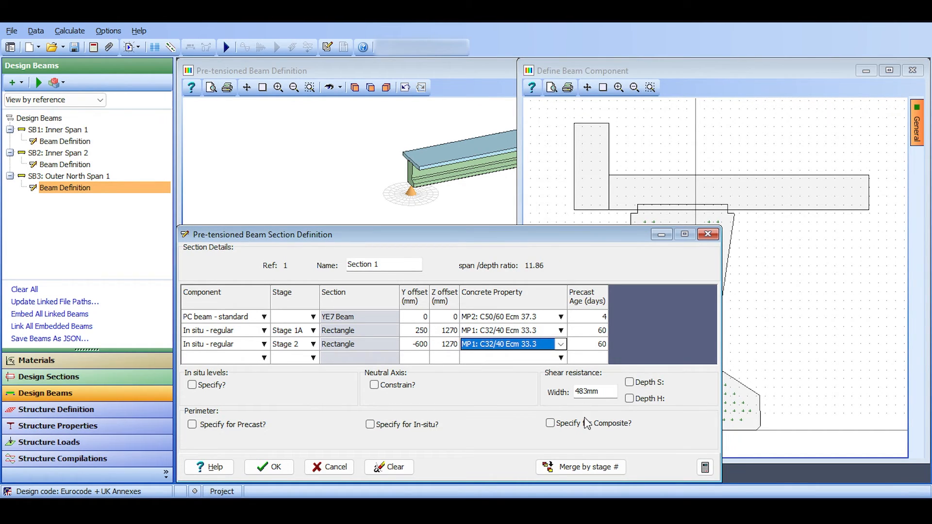
left_click(577, 465)
left_click(502, 262)
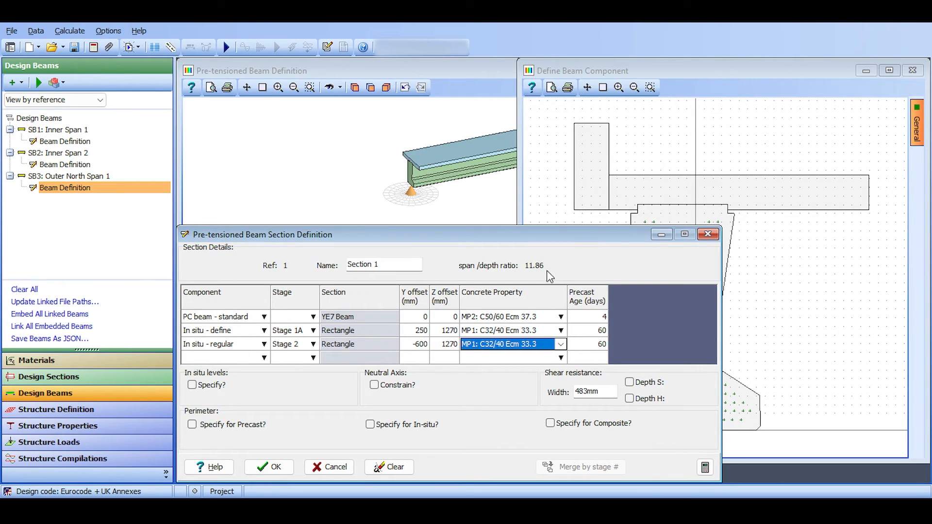
left_click(275, 468)
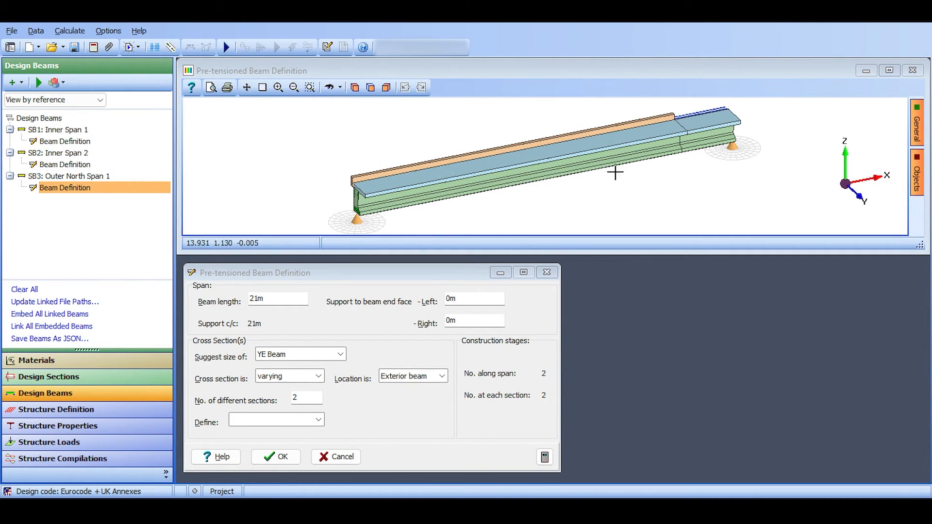
Examine the edge upstand and slab at the far end of the 3D beam, where the cross section changes.
left_click_drag(740, 126, 694, 188)
scroll(658, 162, "up", 7)
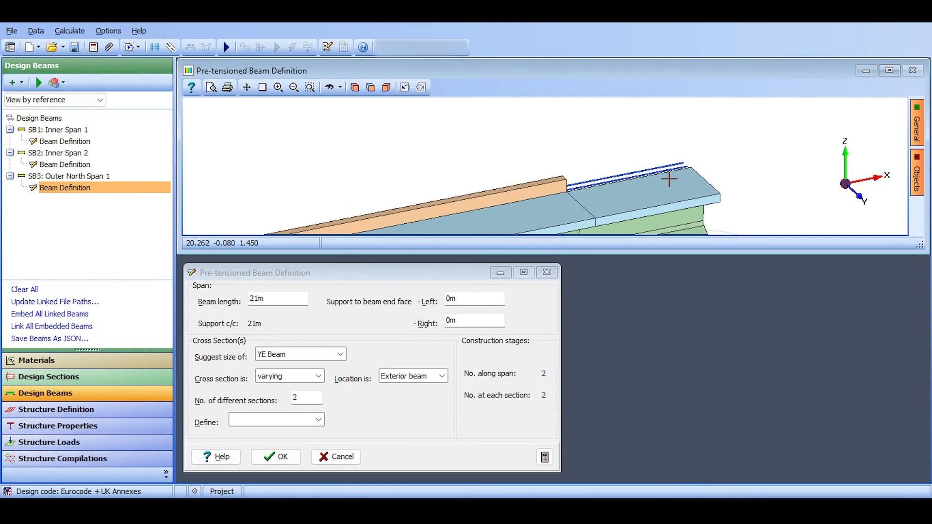
scroll(663, 160, "up", 6)
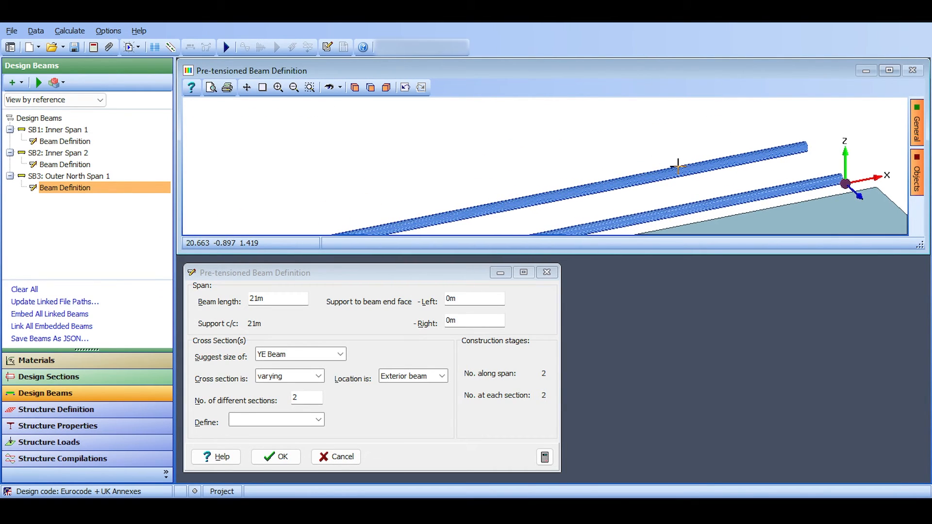
scroll(678, 170, "down", 10)
scroll(677, 168, "up", 8)
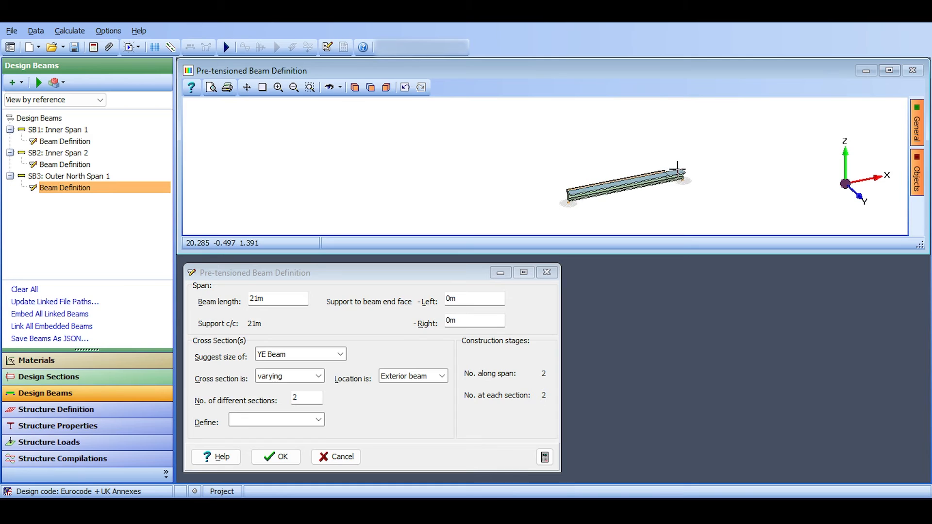
left_click_drag(675, 167, 618, 110)
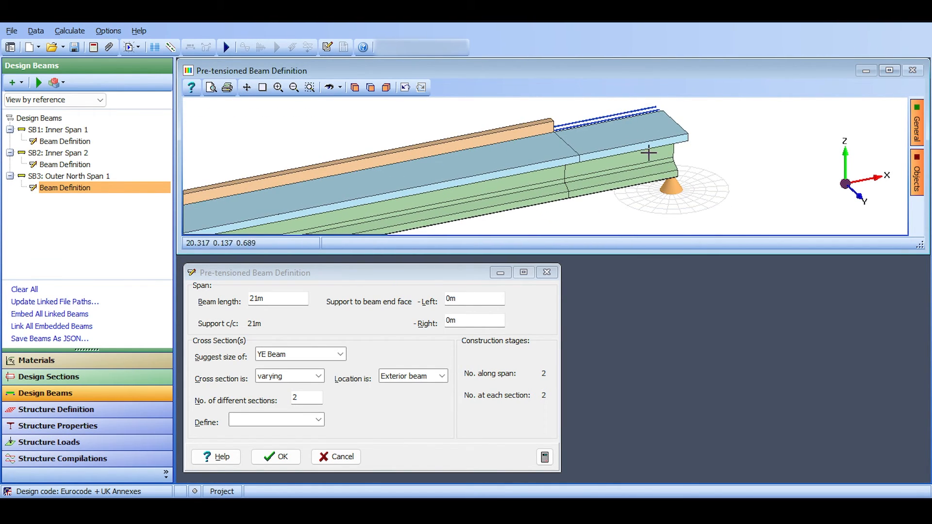
left_click_drag(584, 129, 583, 142)
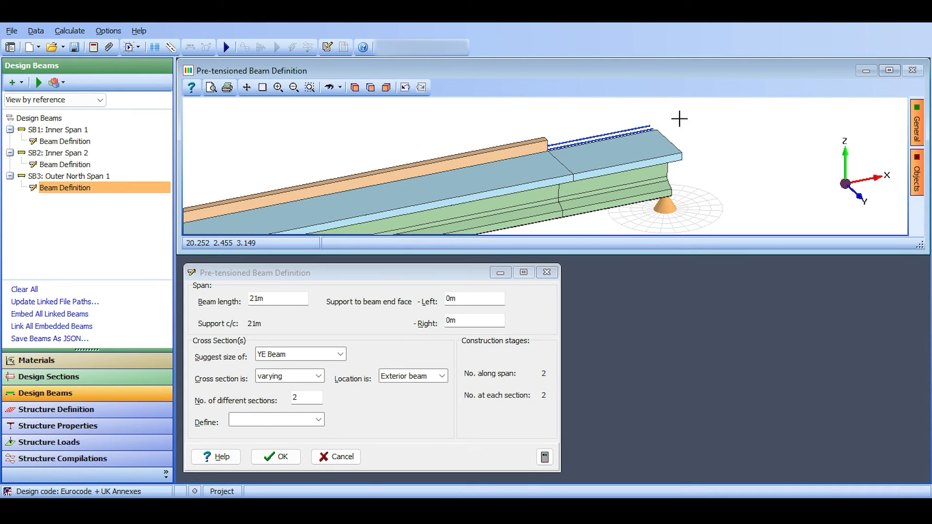
Open Section 2 of Outer North Span 1 for editing and add a regular in situ component as its third component.
left_click(318, 421)
left_click(297, 441)
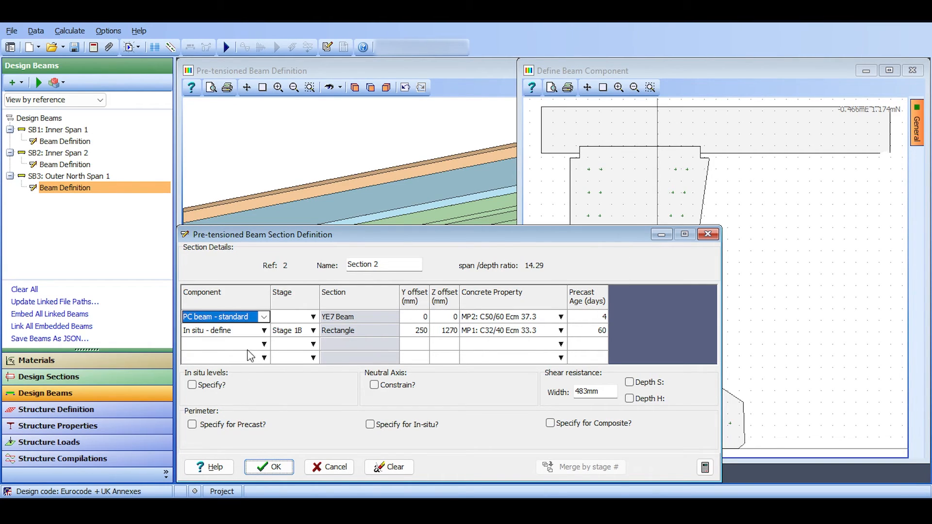
left_click(268, 344)
left_click(264, 344)
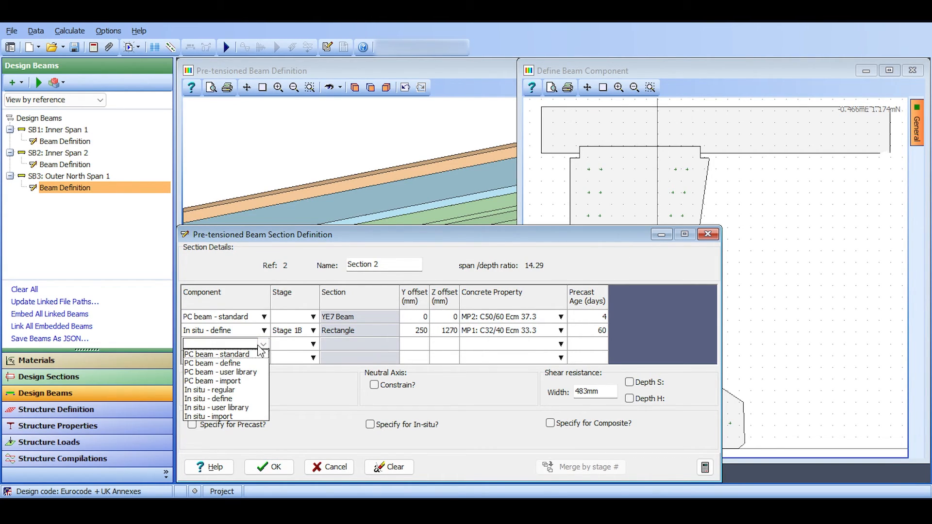
left_click(241, 362)
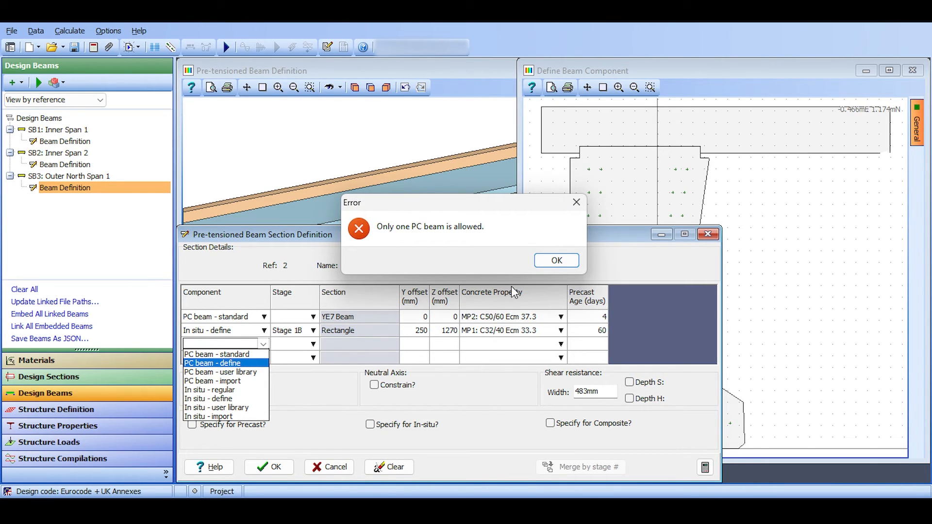
left_click(557, 260)
left_click(265, 344)
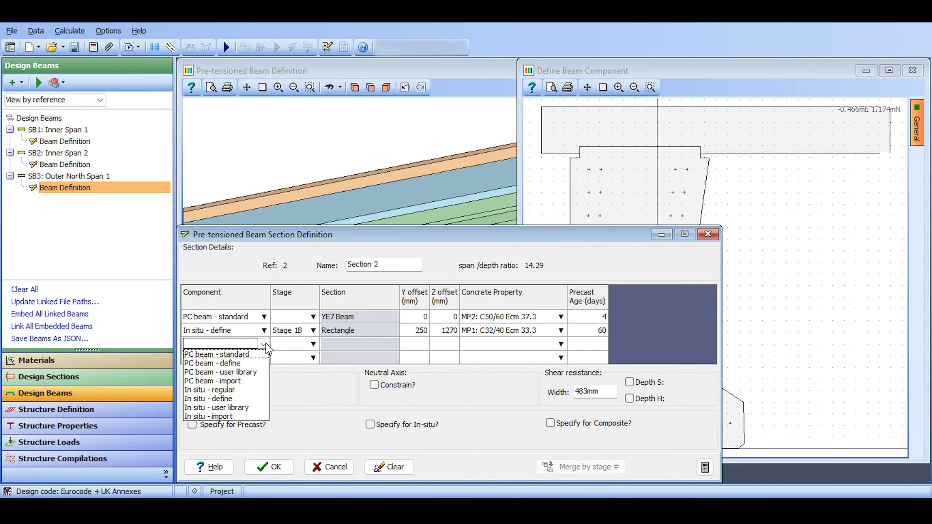
left_click(242, 390)
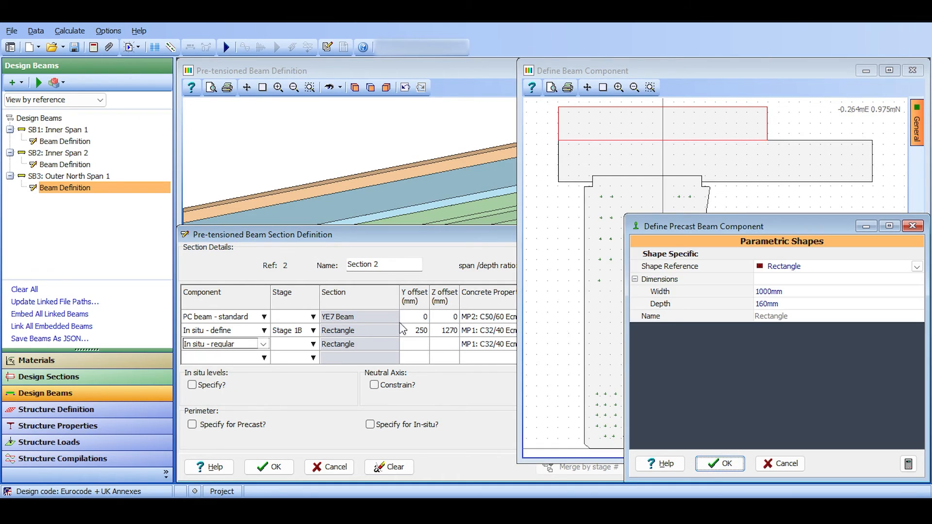
Size the new in situ rectangle of Section 2 to 200 mm wide and 500 mm deep.
left_click(791, 291)
type("200")
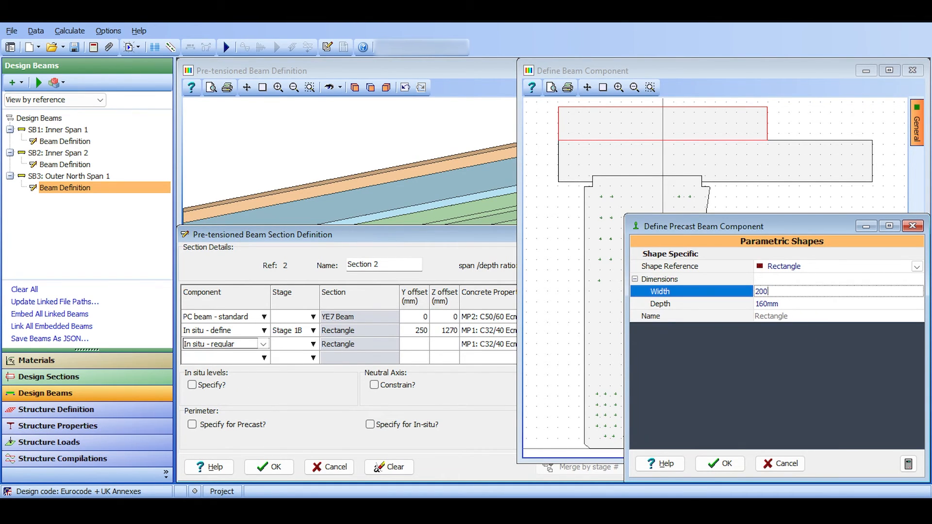
key("Return")
type("500")
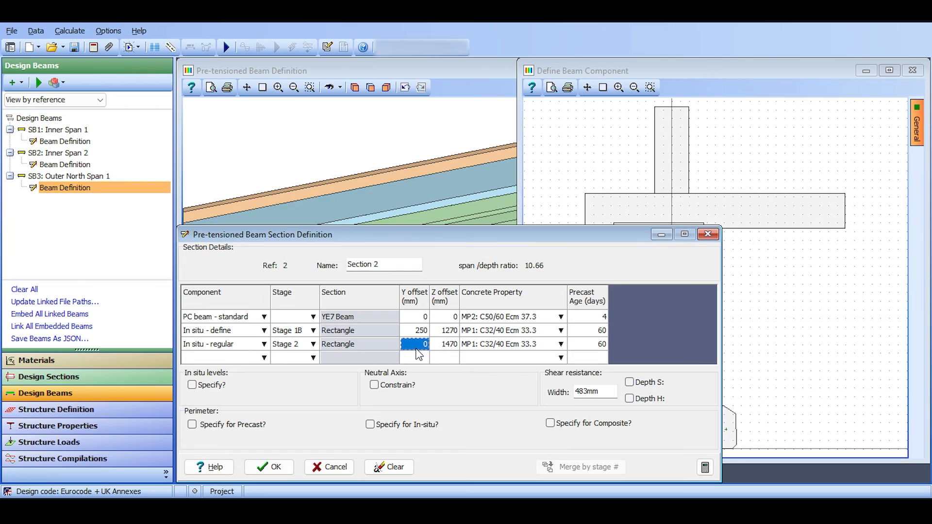
Place the Stage 2 rectangle of Section 2 at Y offset -600 mm and Z offset 1270 mm, and accept the section definition.
key("BackSpace")
type("-600")
key("Tab")
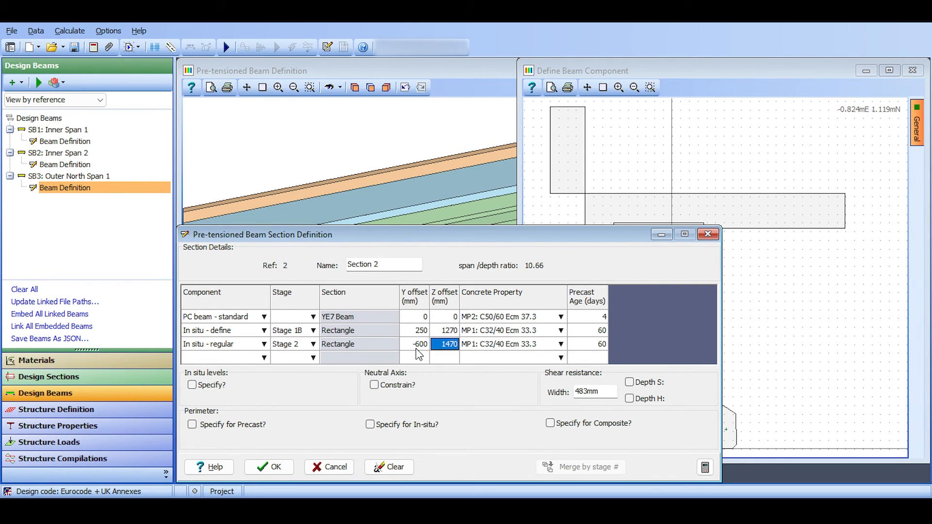
left_click(451, 345)
type("1270")
key("Tab")
left_click_drag(758, 148, 791, 153)
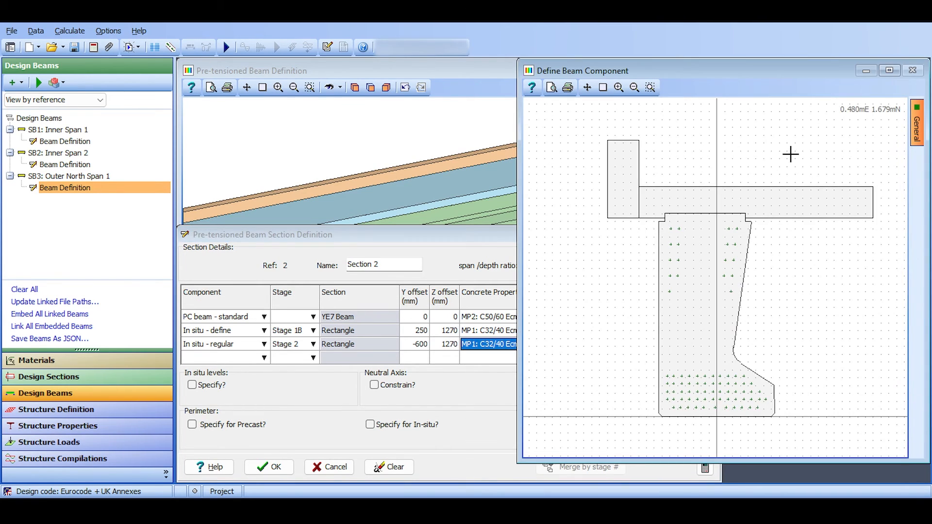
left_click(280, 466)
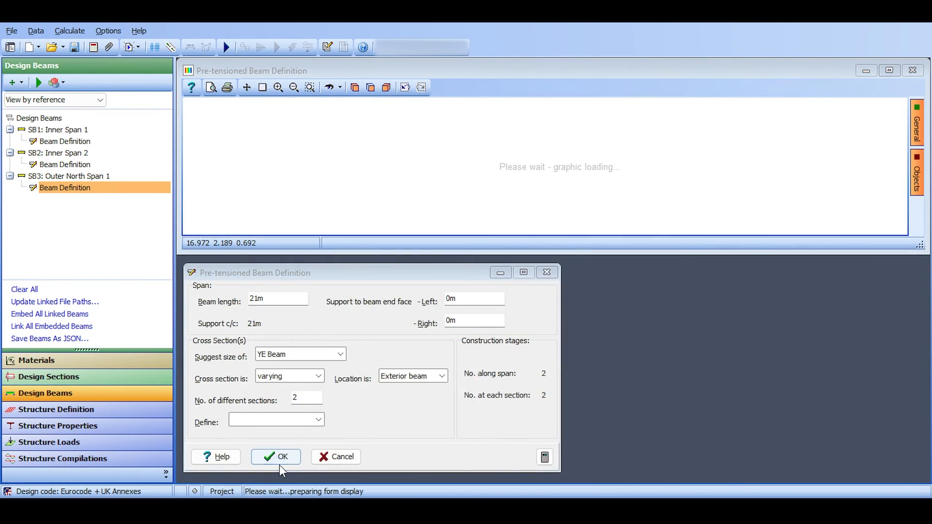
Delete the two reinforcement bars at Y -700 mm and -900 mm beyond the slab edge, and accept the reinforcement and beam definition.
left_click_drag(709, 121, 640, 153)
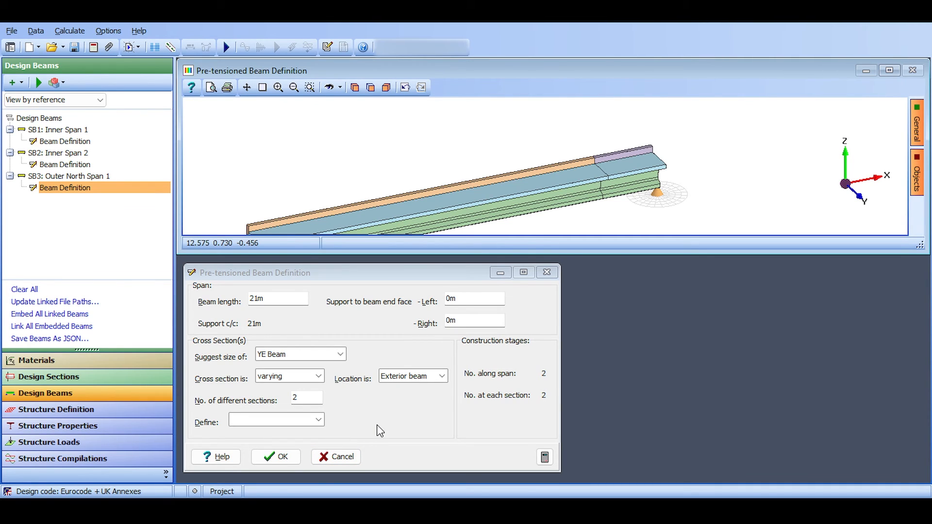
left_click(320, 419)
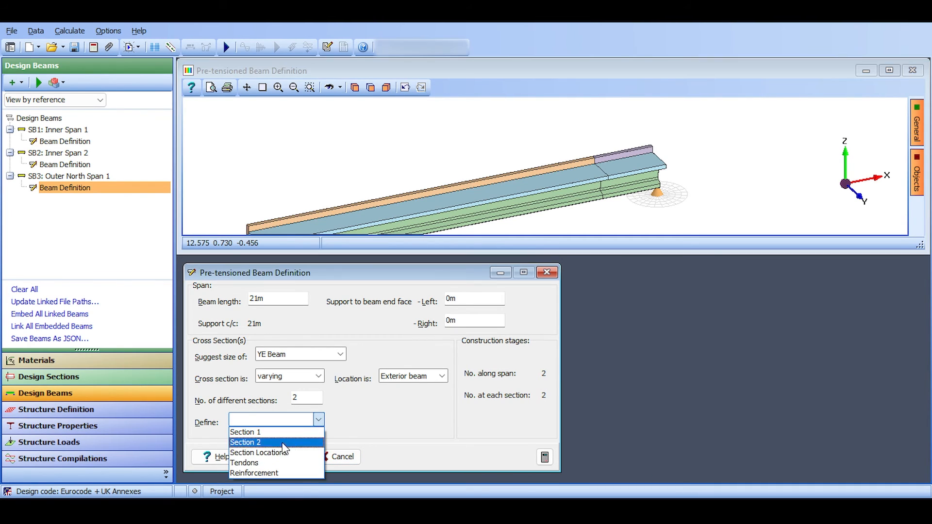
left_click(254, 473)
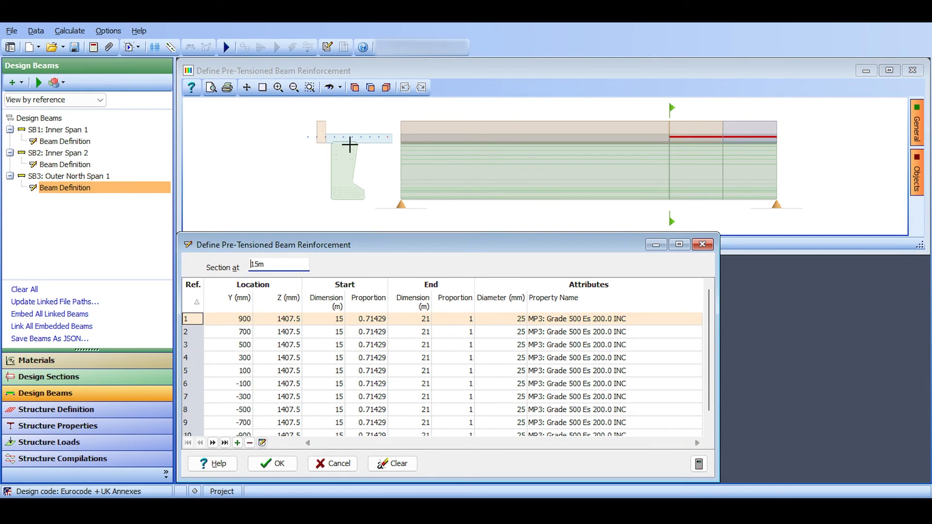
left_click(306, 136)
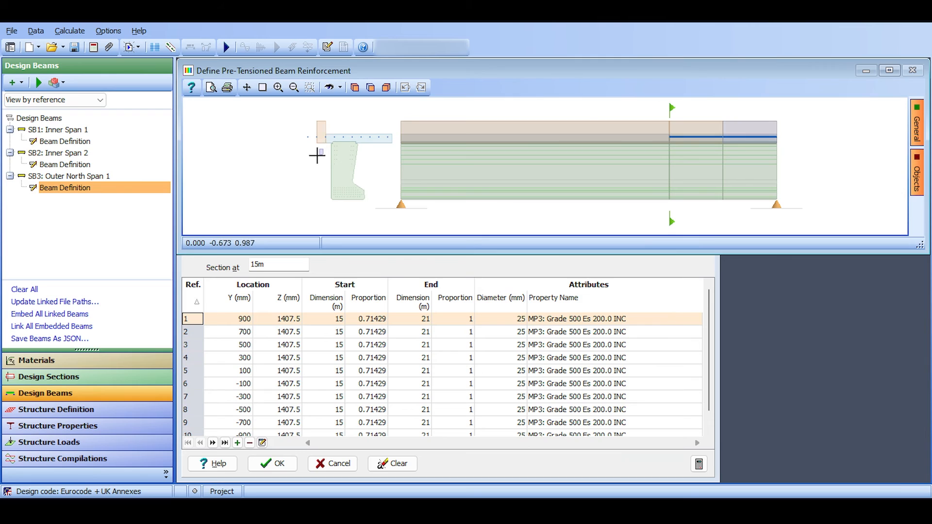
left_click_drag(324, 149, 301, 131)
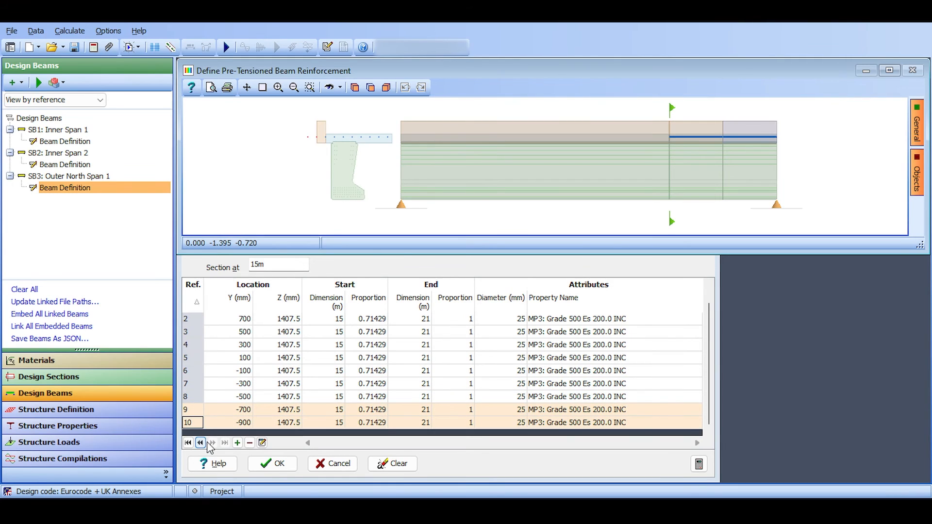
left_click(250, 443)
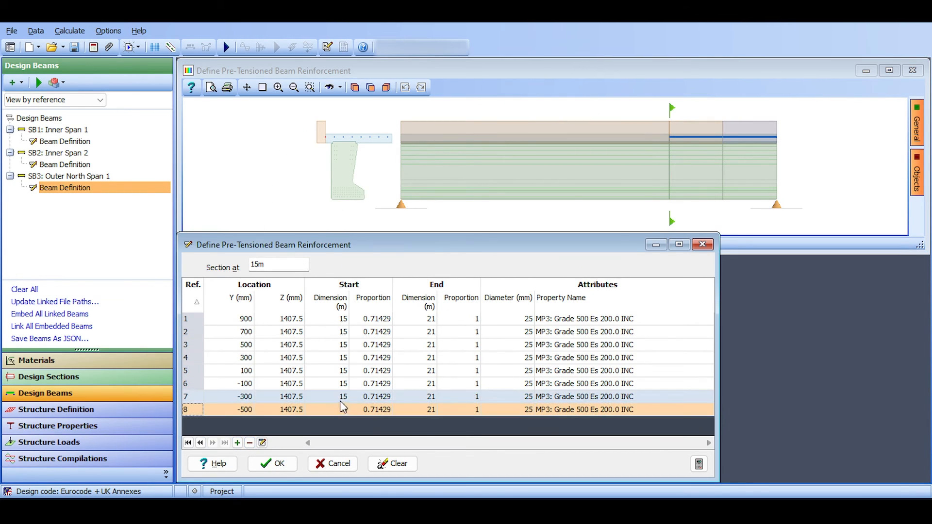
left_click(258, 465)
left_click(271, 457)
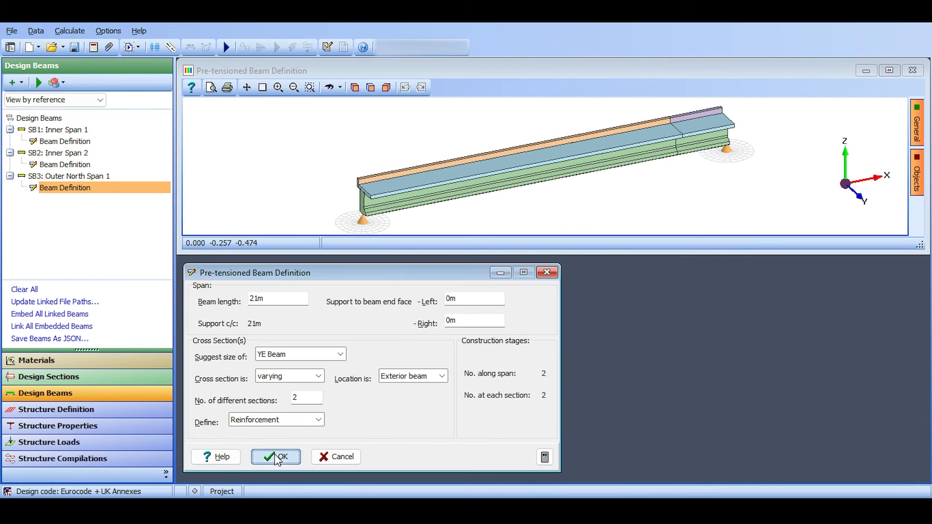
Review the 3D models of Inner Span 1, Inner Span 2 and Outer North Span 1, and check the annotated deck plan in Paint.
left_click_drag(383, 140, 342, 150)
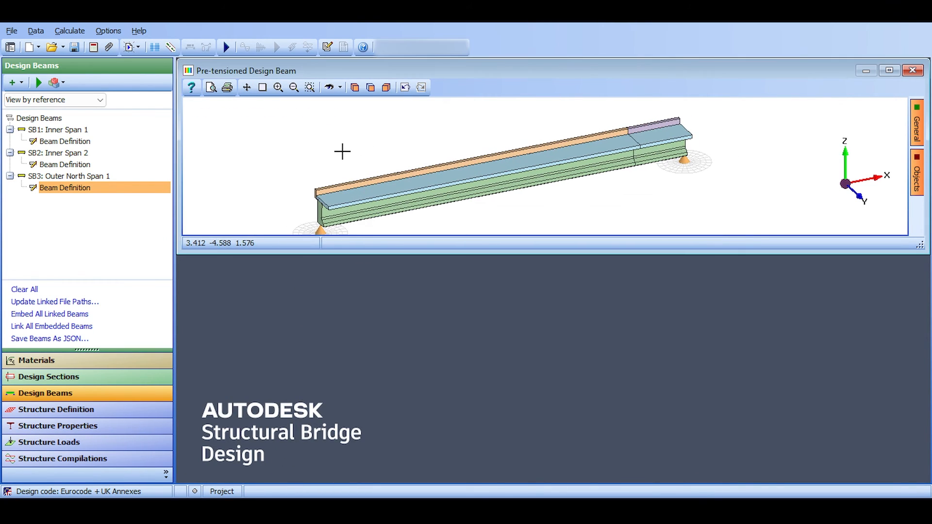
scroll(341, 150, "down", 3)
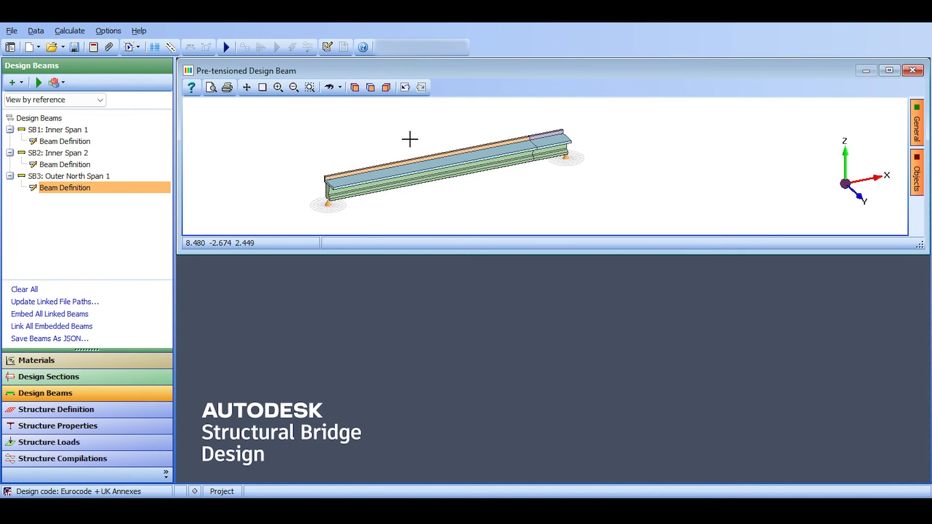
left_click(76, 131)
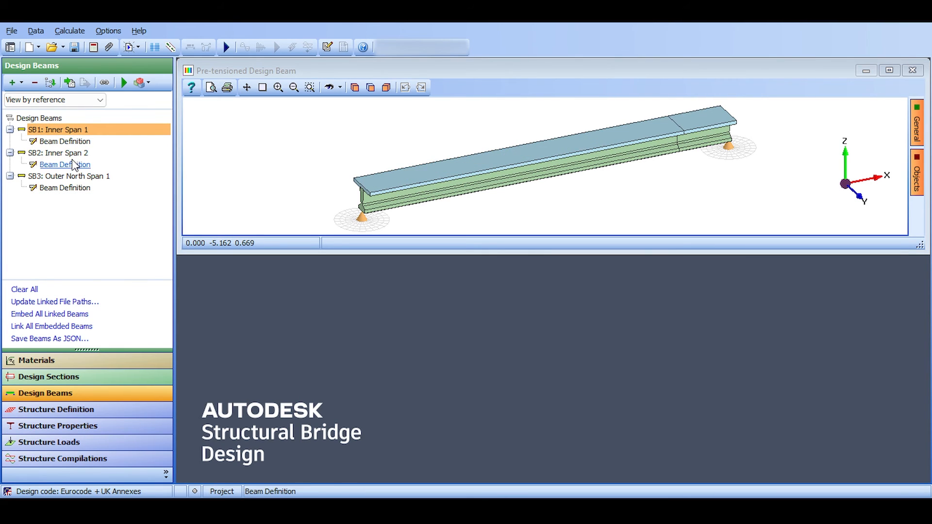
left_click(76, 155)
left_click(75, 177)
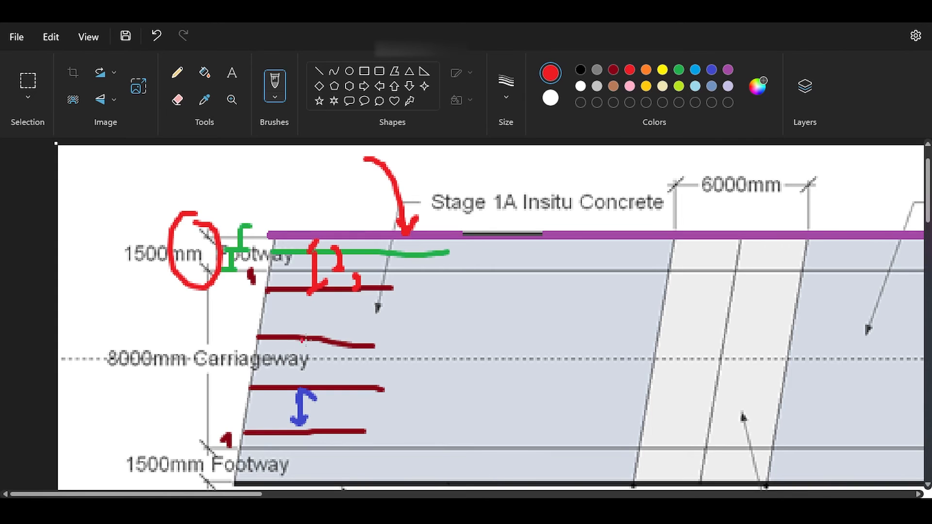
scroll(377, 258, "down", 3)
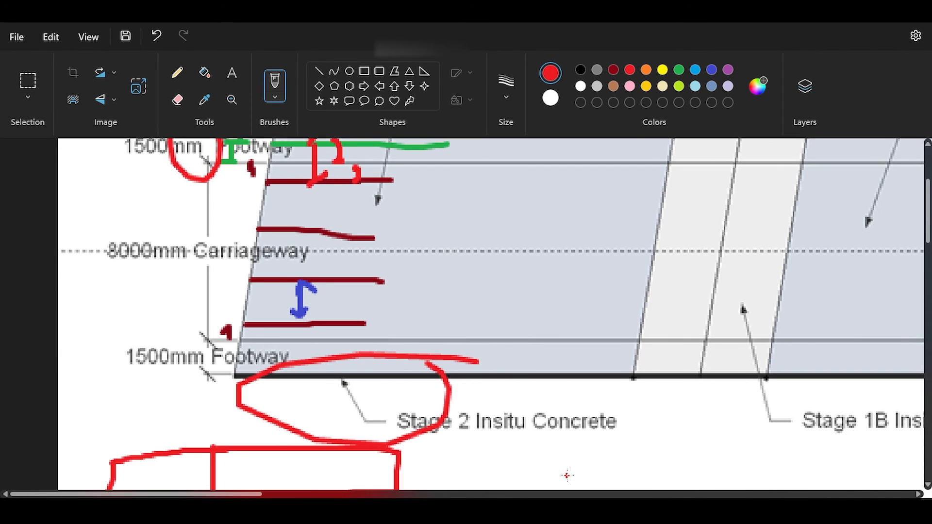
scroll(755, 345, "up", 5)
left_click_drag(774, 288, 879, 250)
left_click_drag(911, 310, 869, 245)
left_click_drag(240, 494, 289, 481)
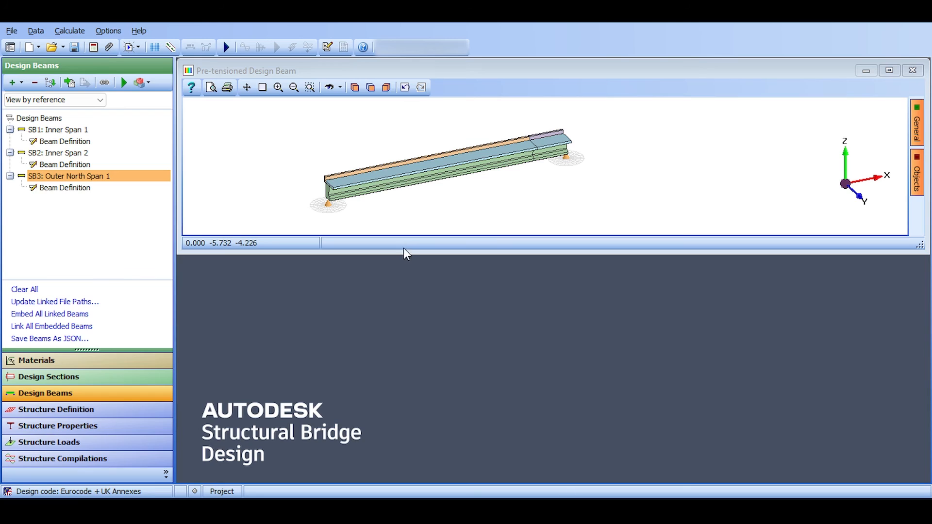
Copy the Outer North Span 1 design beam and rename the copy as Outer North Span 2.
right_click(79, 176)
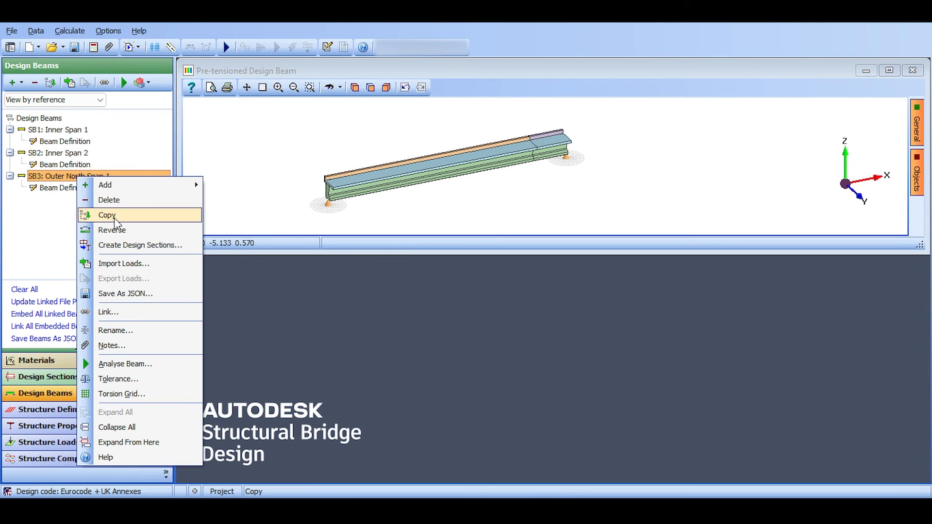
left_click(109, 214)
right_click(113, 219)
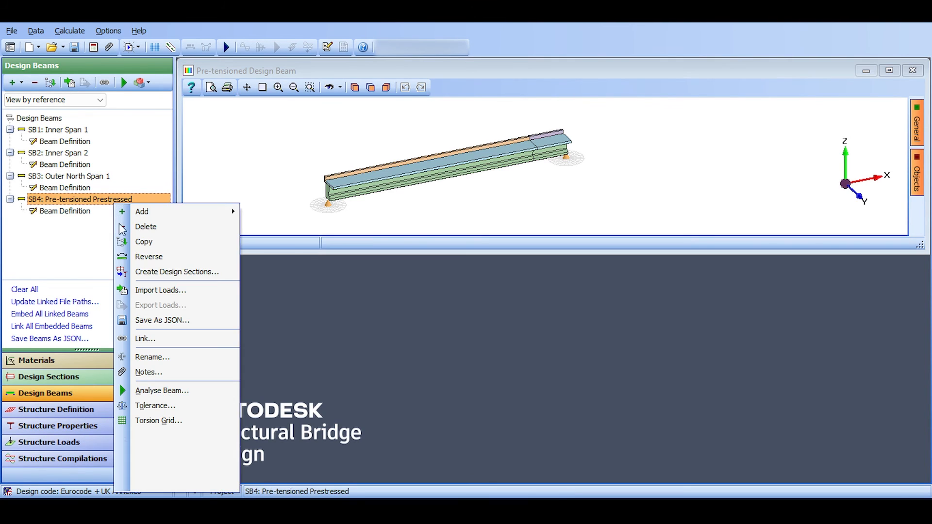
left_click(148, 357)
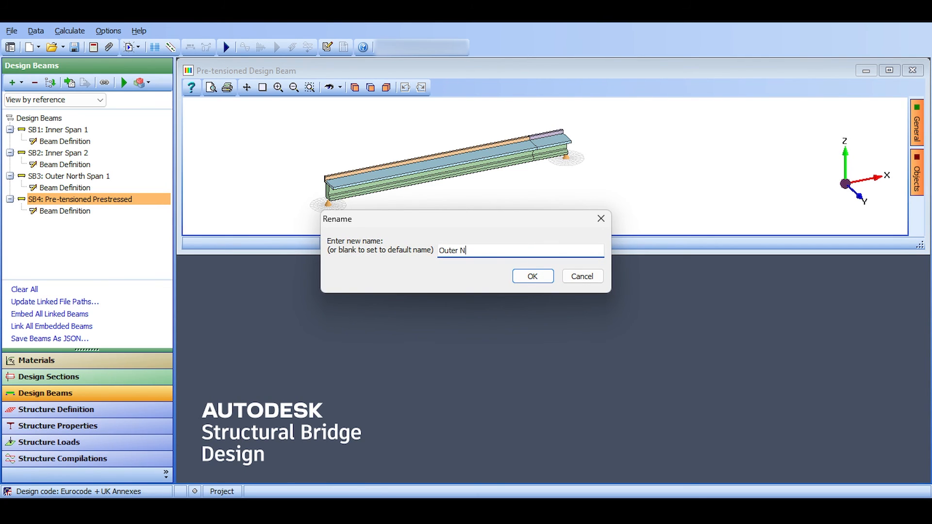
type("2")
key("Return")
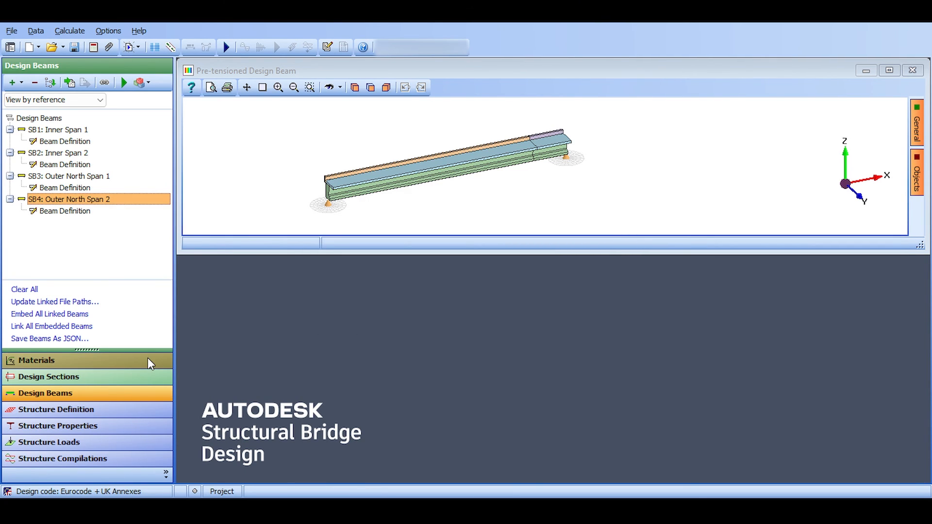
Reverse the Outer North Span 2 beam end for end.
right_click(59, 200)
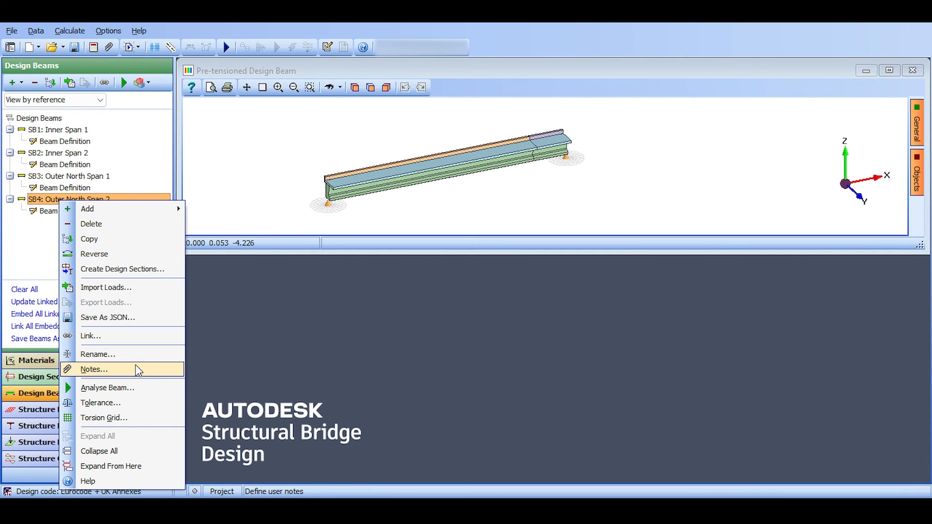
left_click(93, 254)
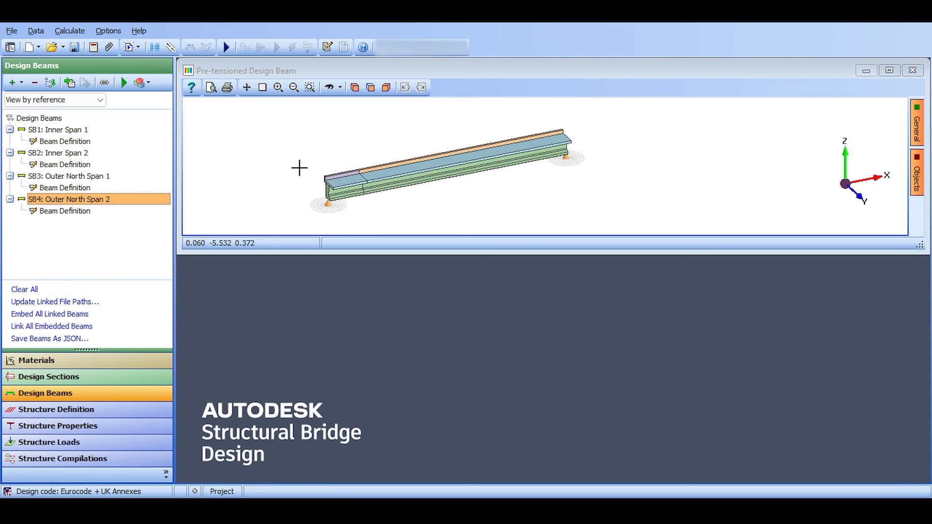
Examine the reversed Outer North Span 2 beam in 3D, checking the upstand, slab reinforcement and section change at its near end.
scroll(332, 171, "up", 3)
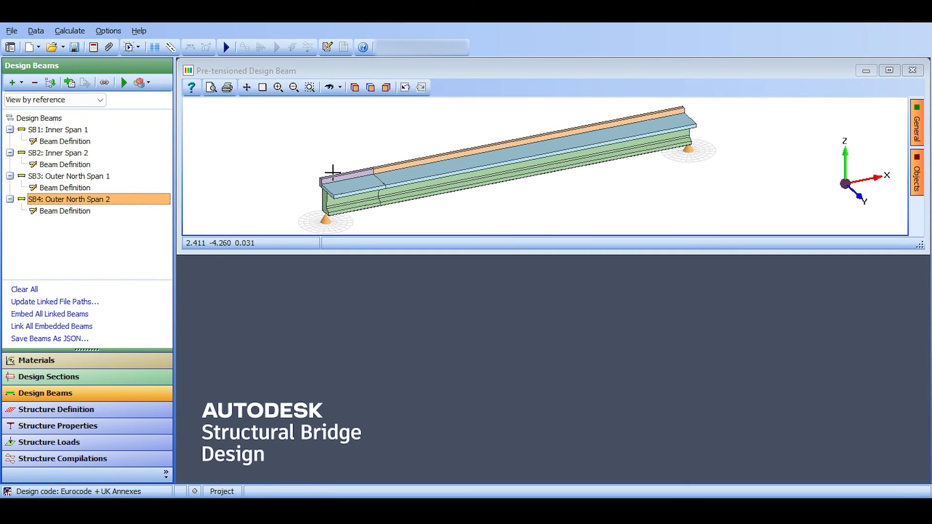
scroll(342, 160, "up", 2)
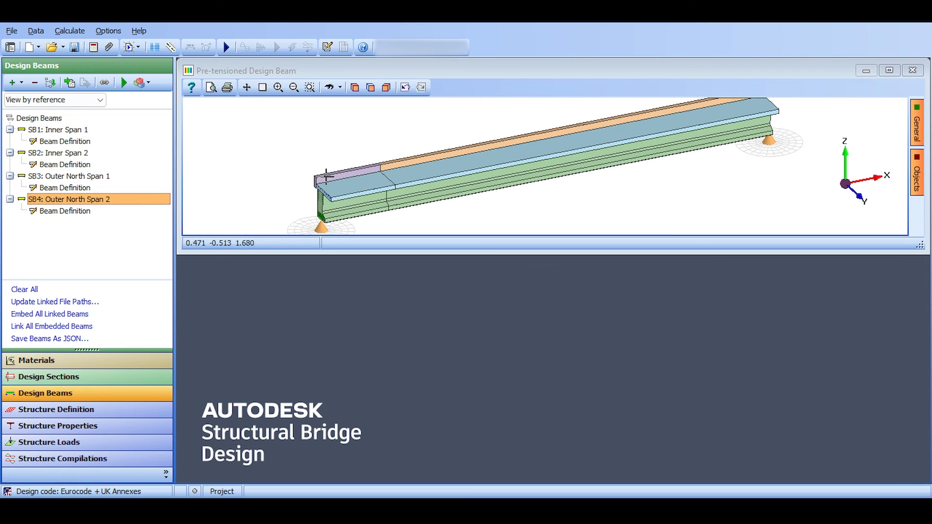
scroll(311, 187, "up", 3)
scroll(311, 187, "up", 1)
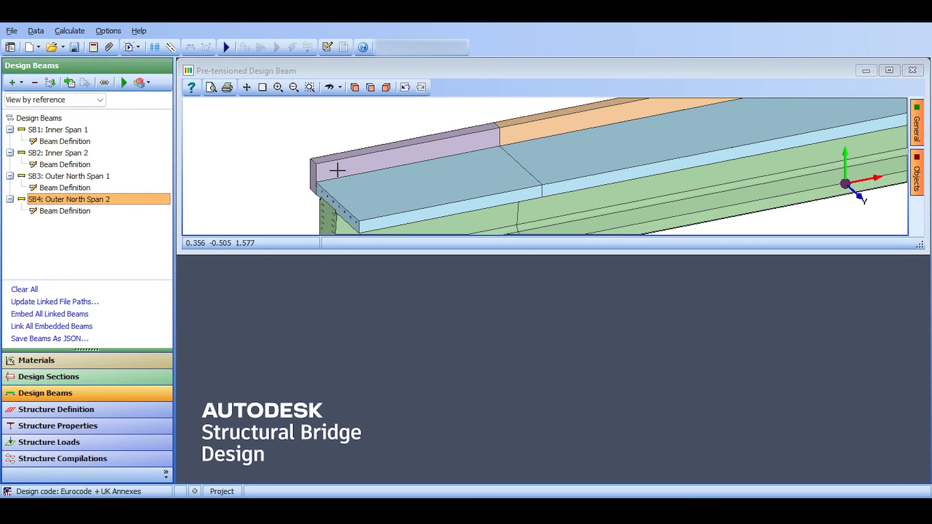
scroll(338, 170, "up", 1)
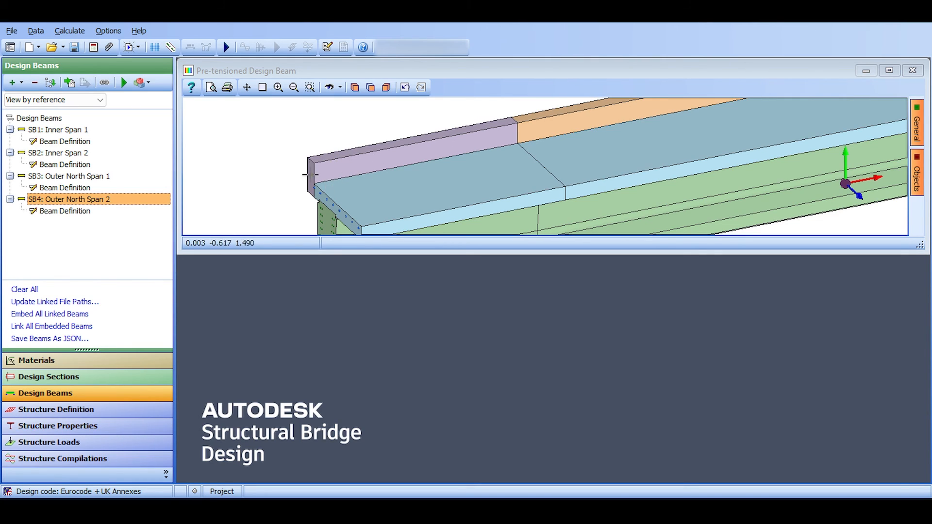
scroll(331, 166, "down", 3)
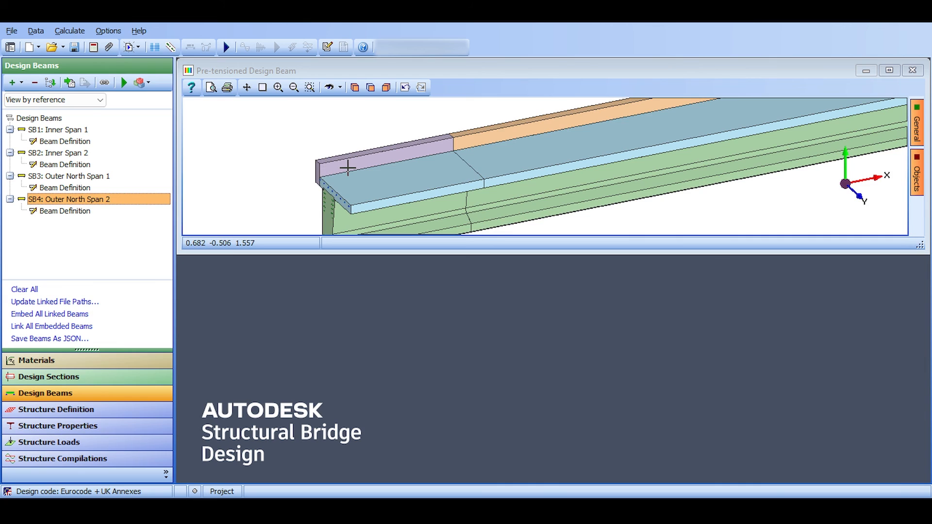
scroll(311, 168, "up", 4)
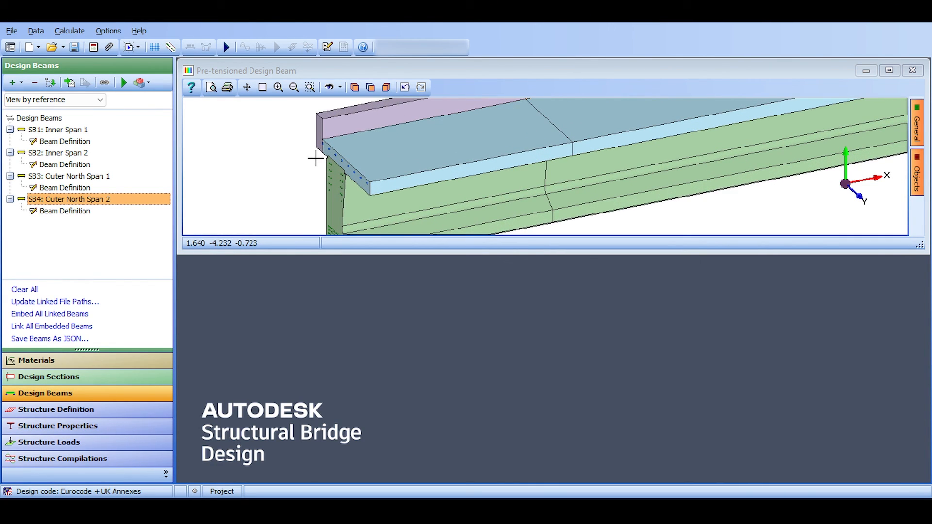
scroll(315, 158, "down", 5)
double_click(371, 71)
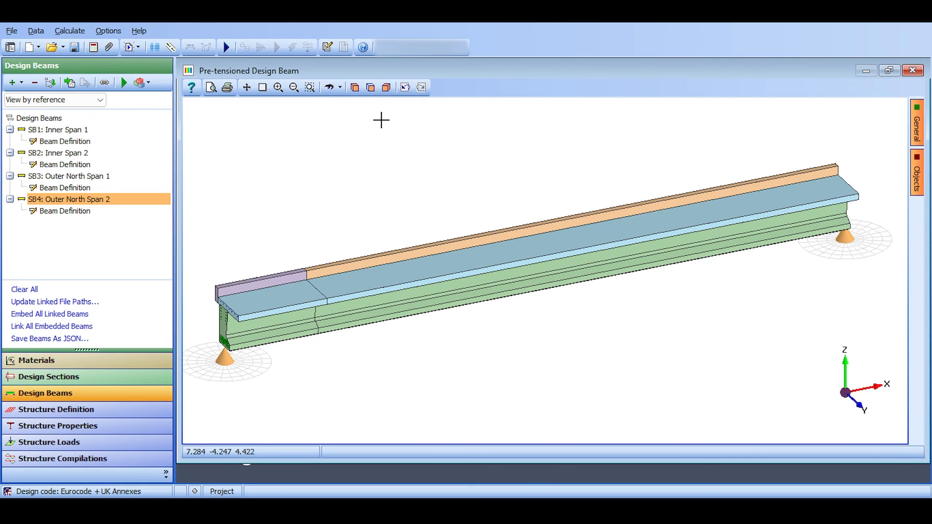